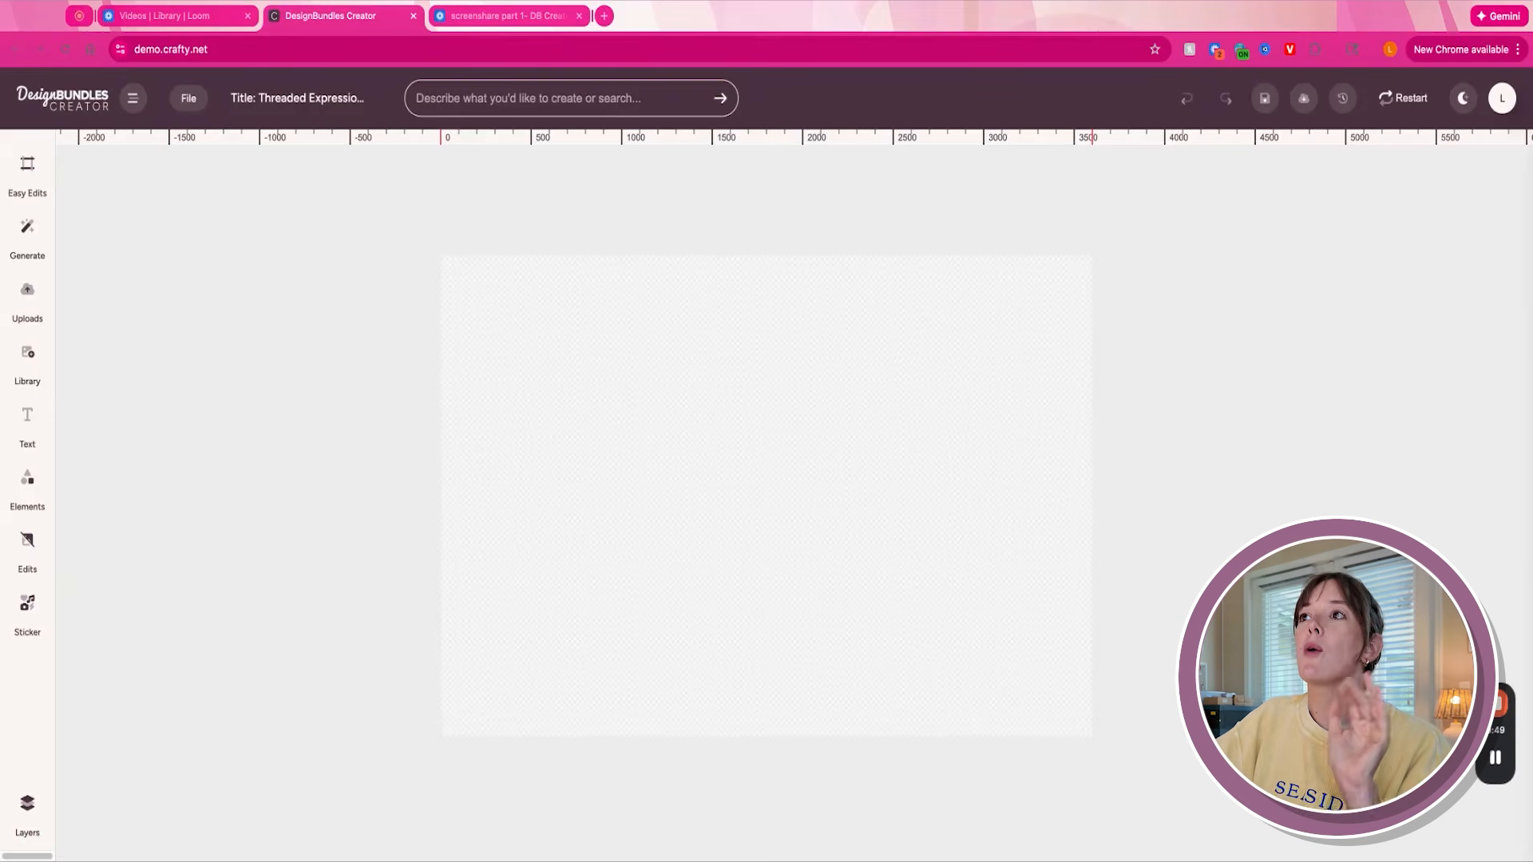
- Browse the clip art designs in the library, including the full library view
click(32, 363)
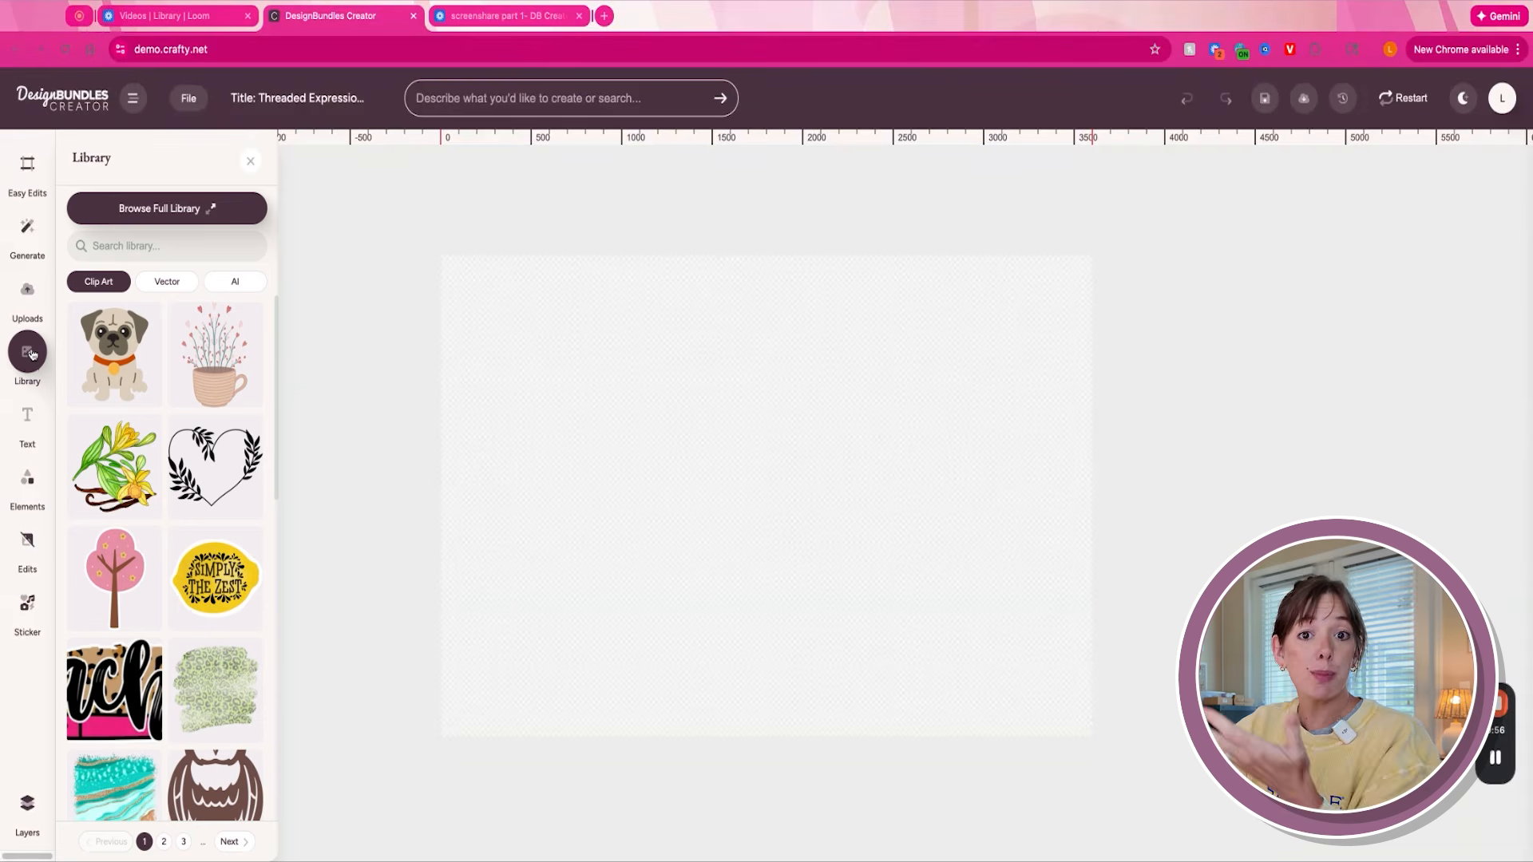
scroll(182, 492, down, 4)
scroll(182, 493, up, 4)
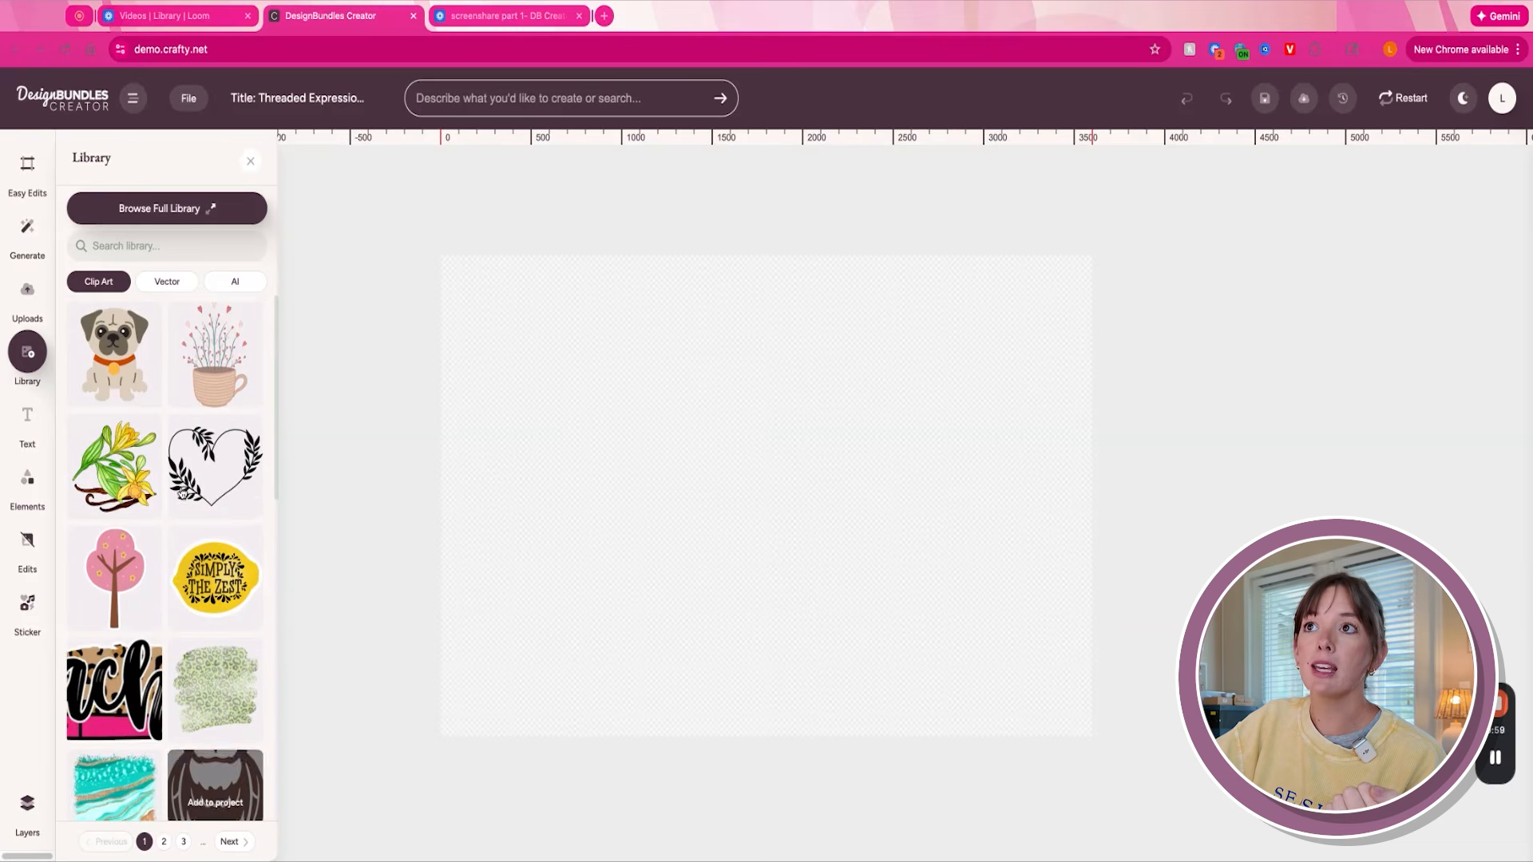
click(175, 208)
scroll(625, 434, down, 1)
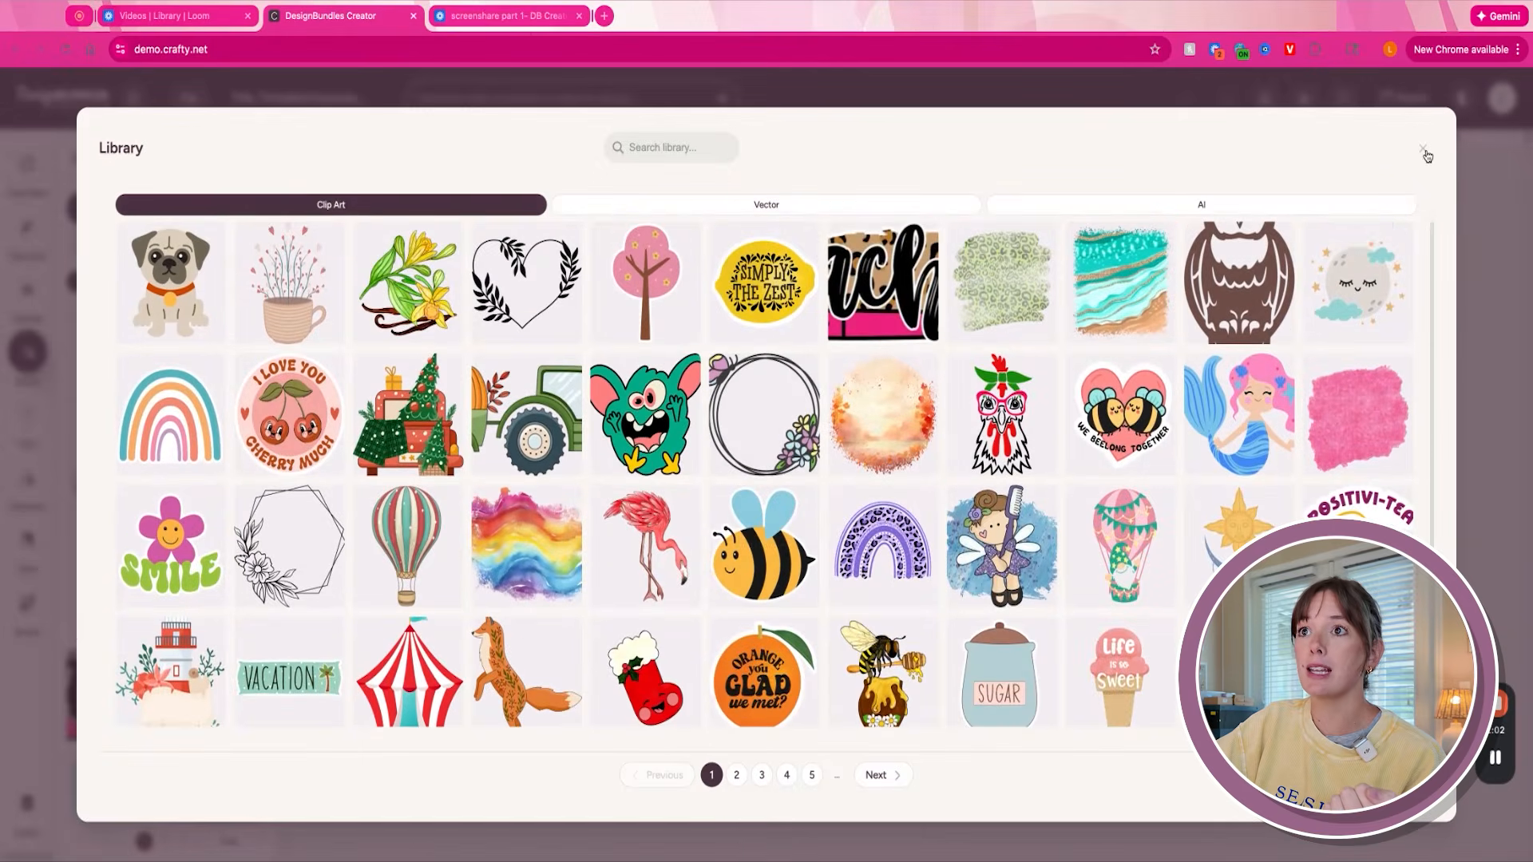
click(1422, 148)
mouse_move(260, 444)
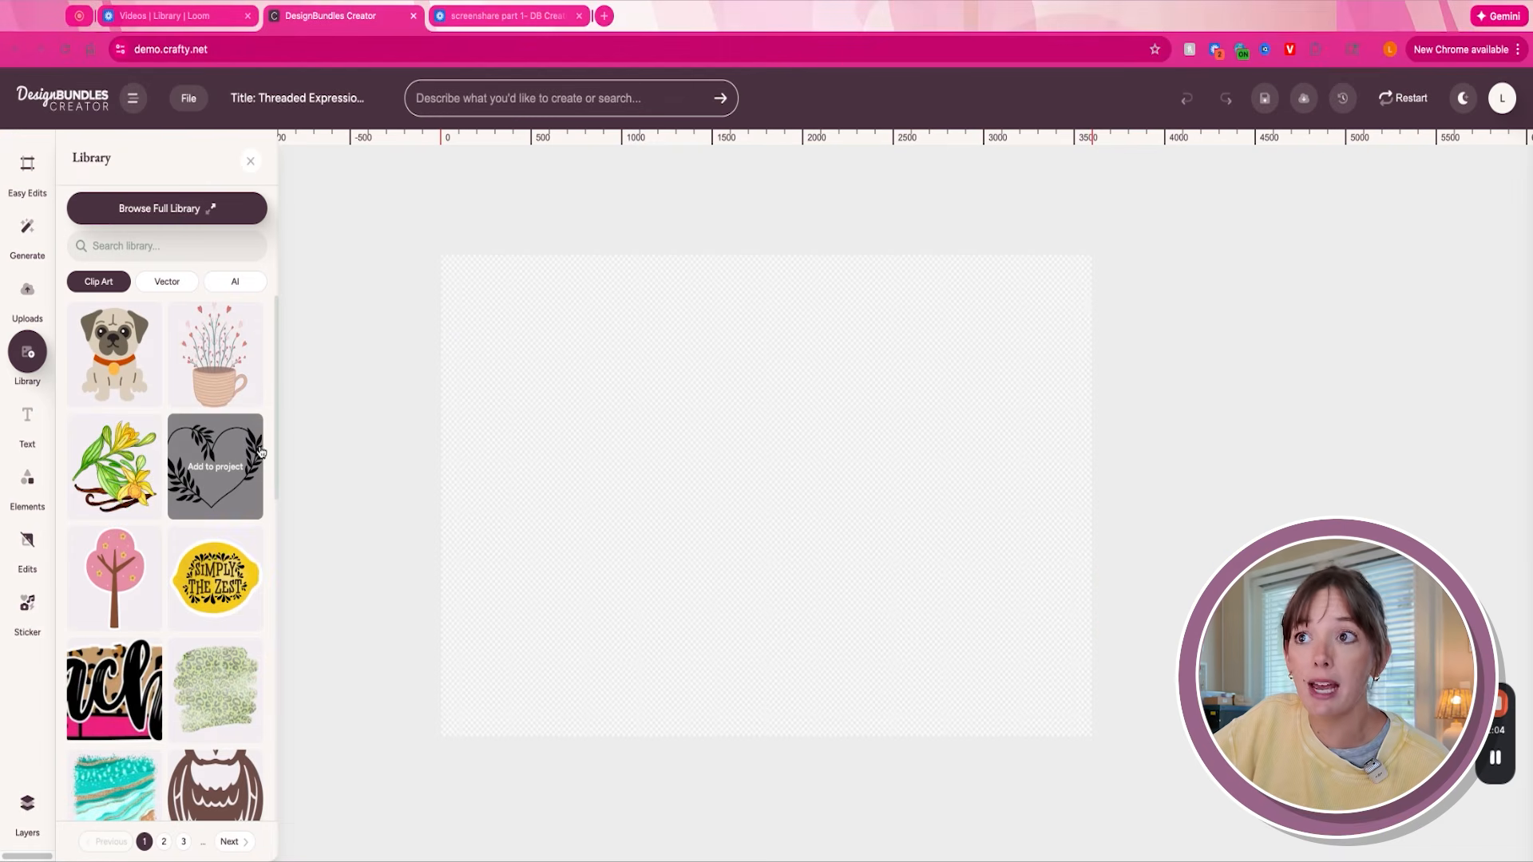
scroll(118, 415, down, 8)
scroll(112, 415, up, 8)
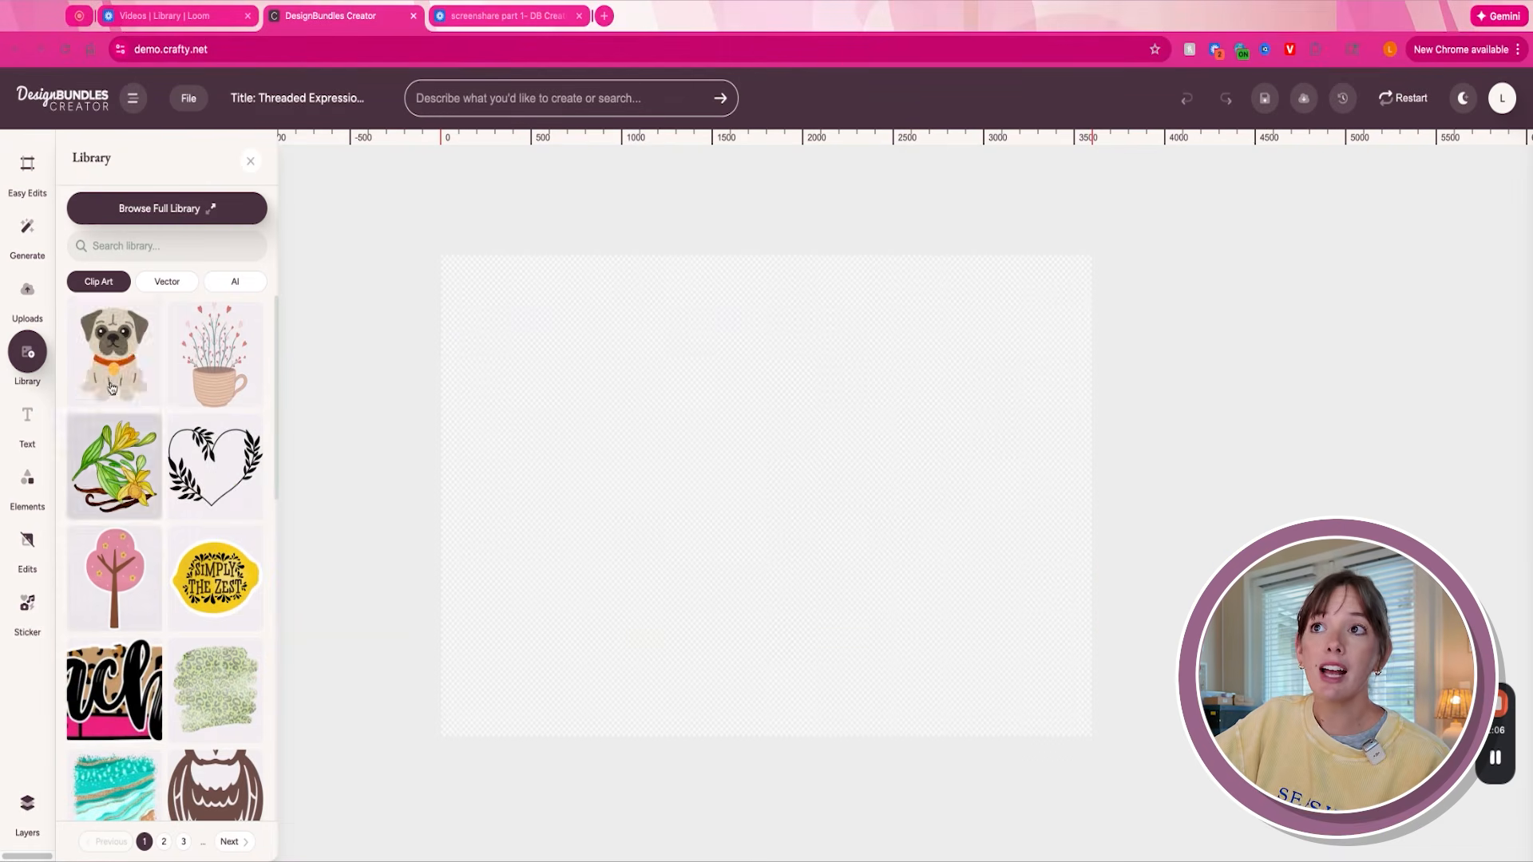
- Browse the library's vector designs and its AI-generated images
click(162, 285)
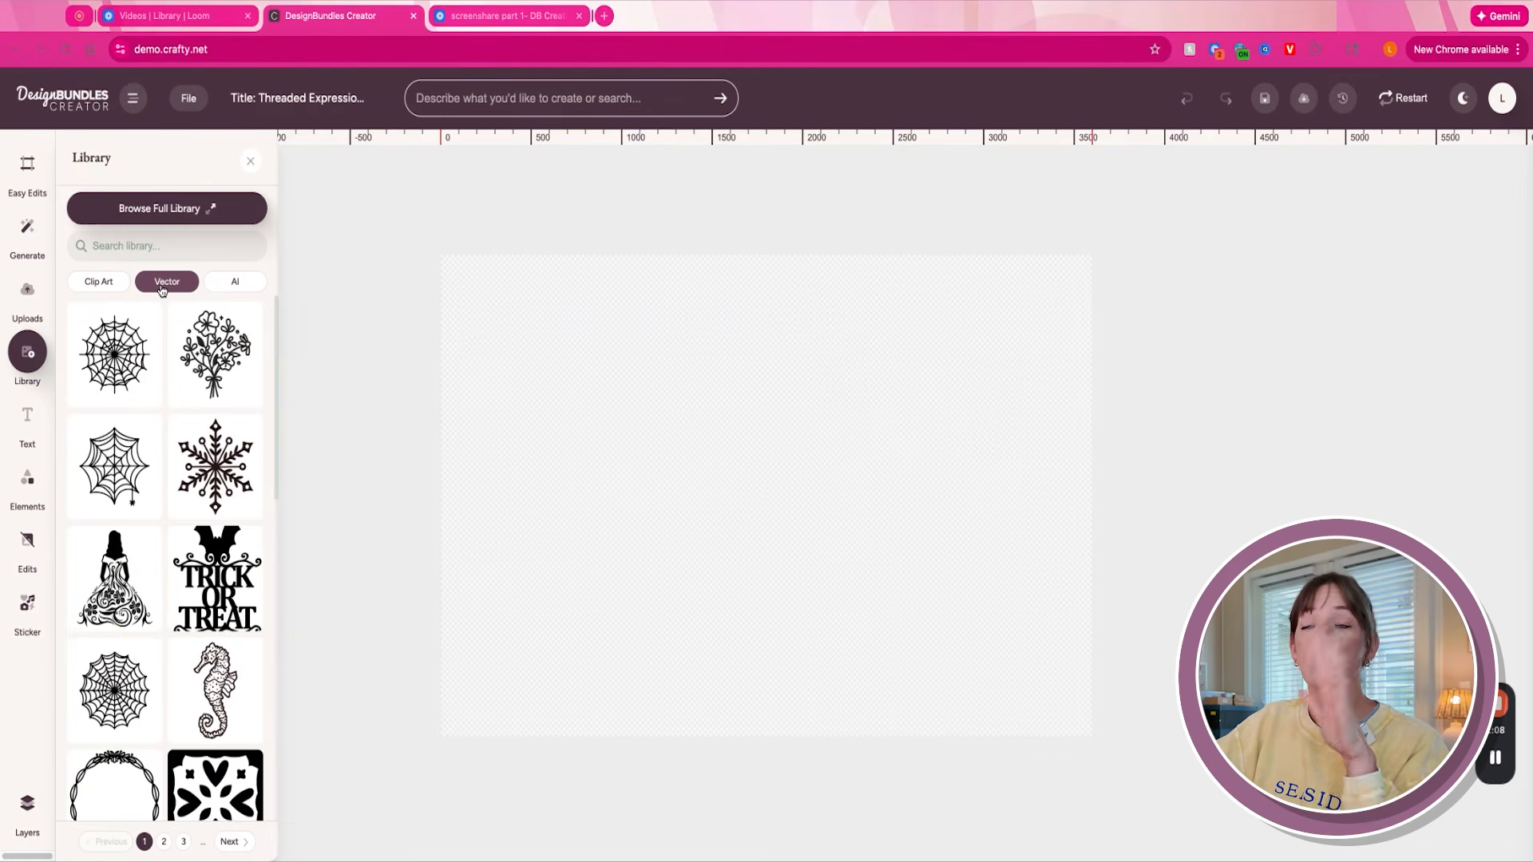
scroll(216, 359, down, 5)
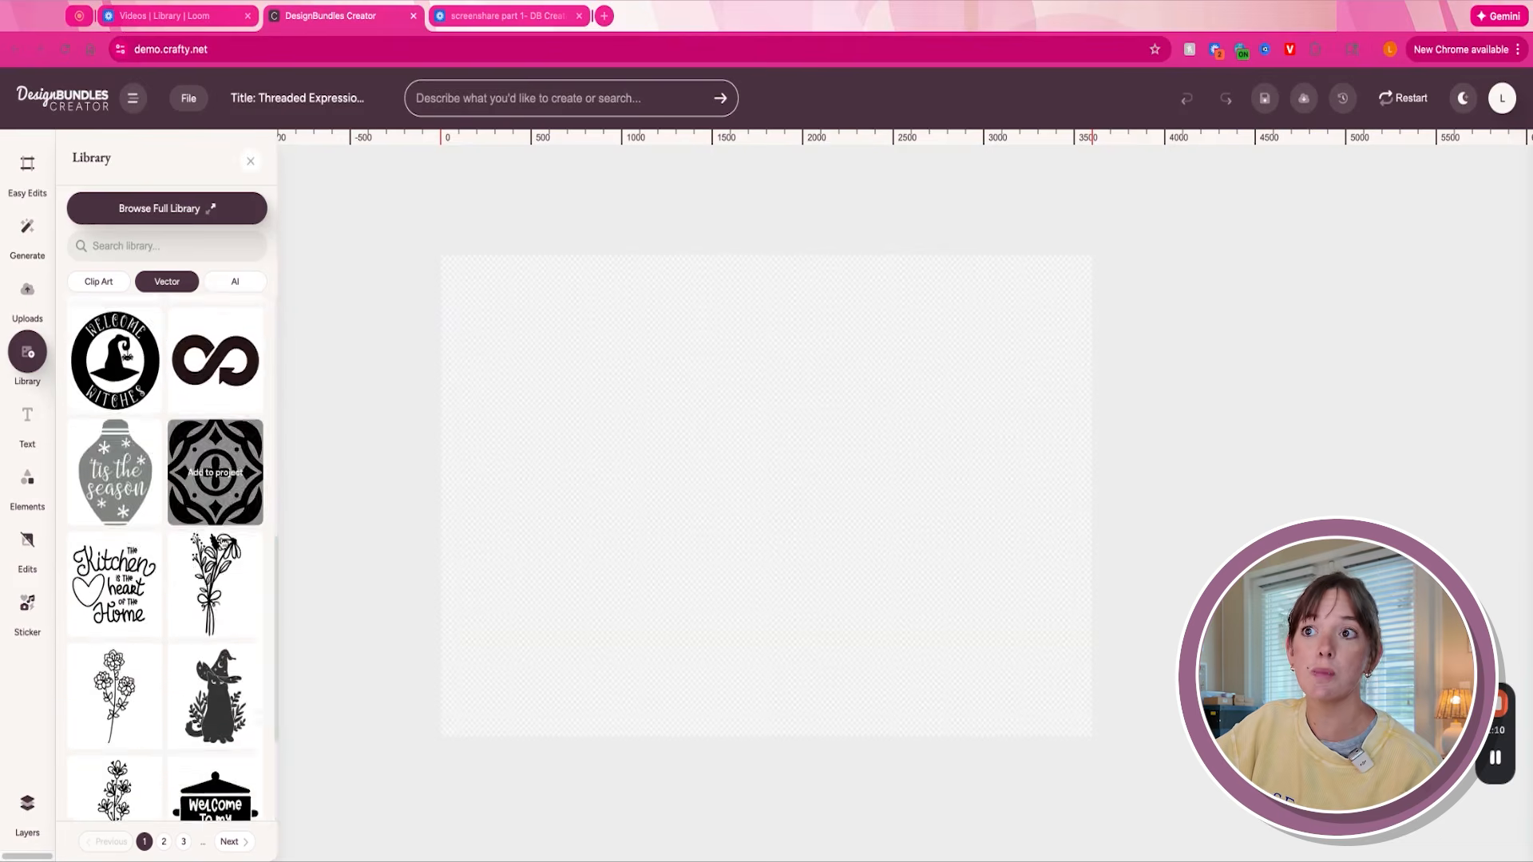
scroll(216, 360, up, 5)
mouse_move(222, 544)
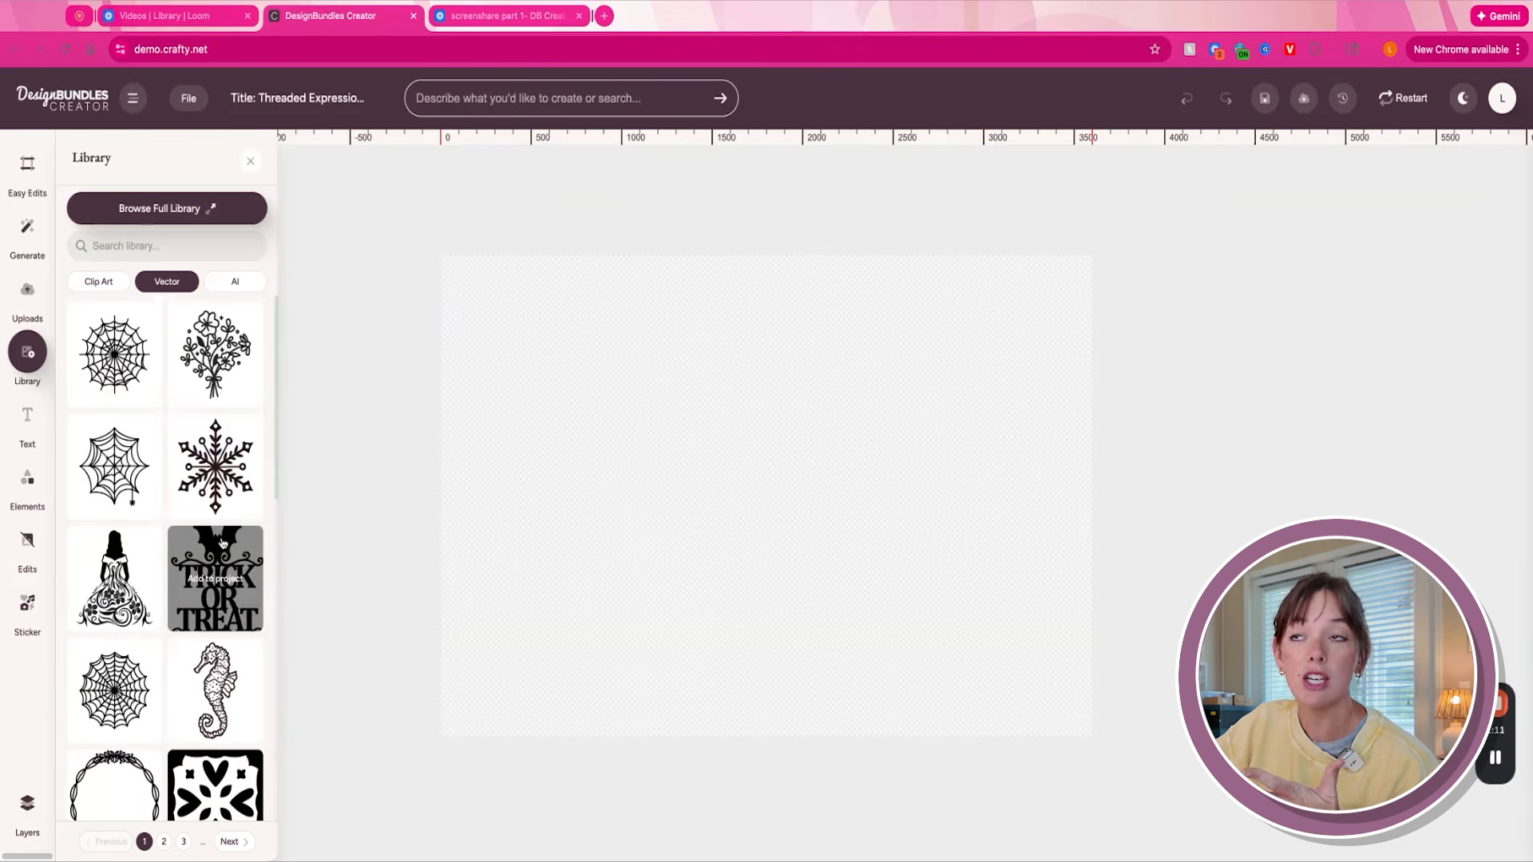
click(231, 282)
scroll(114, 471, down, 2)
scroll(144, 589, down, 1)
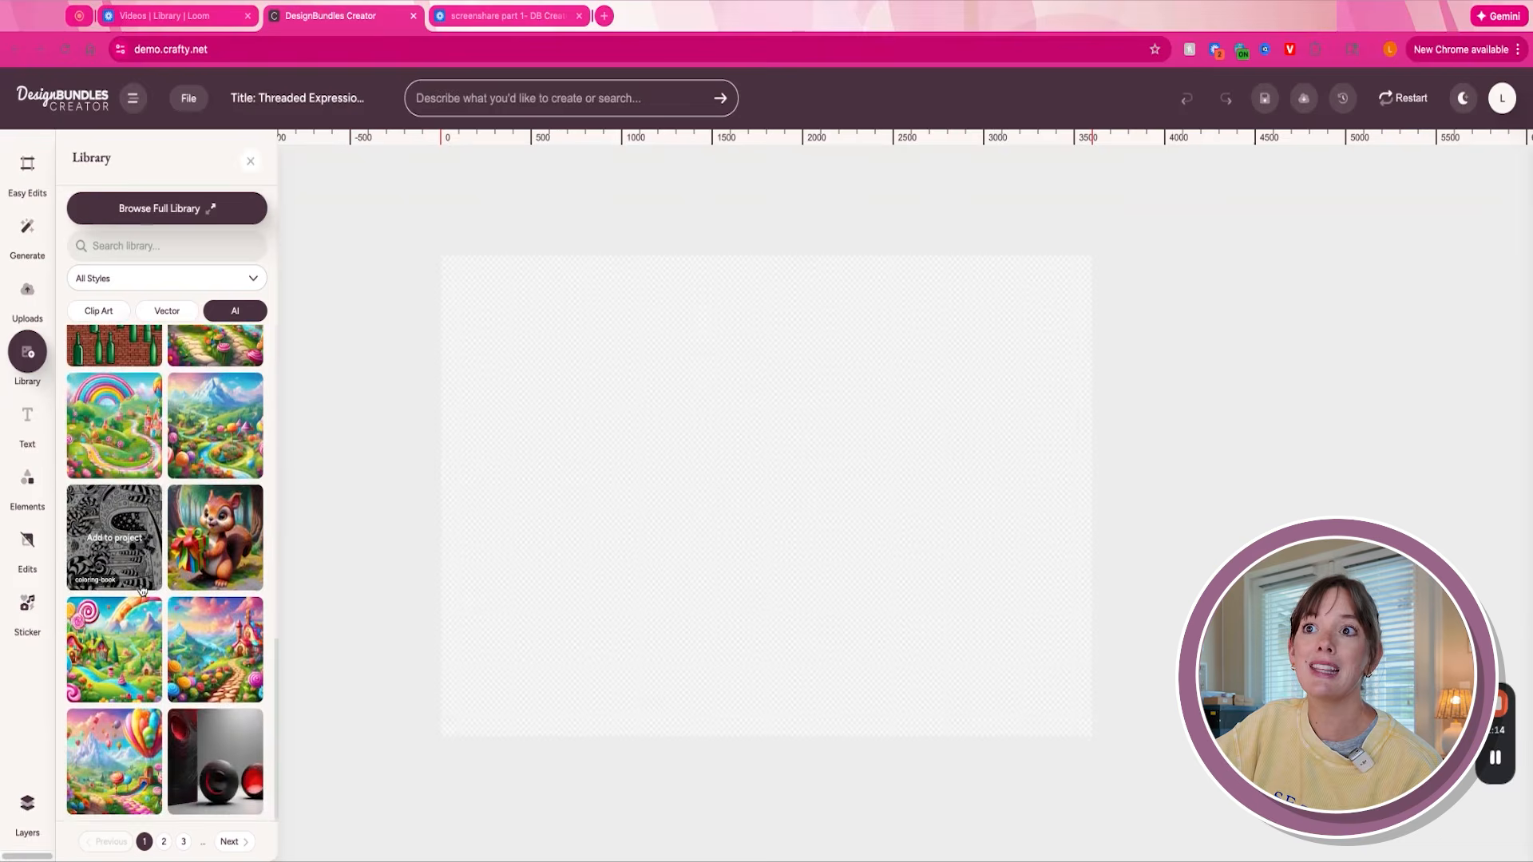
scroll(144, 590, up, 10)
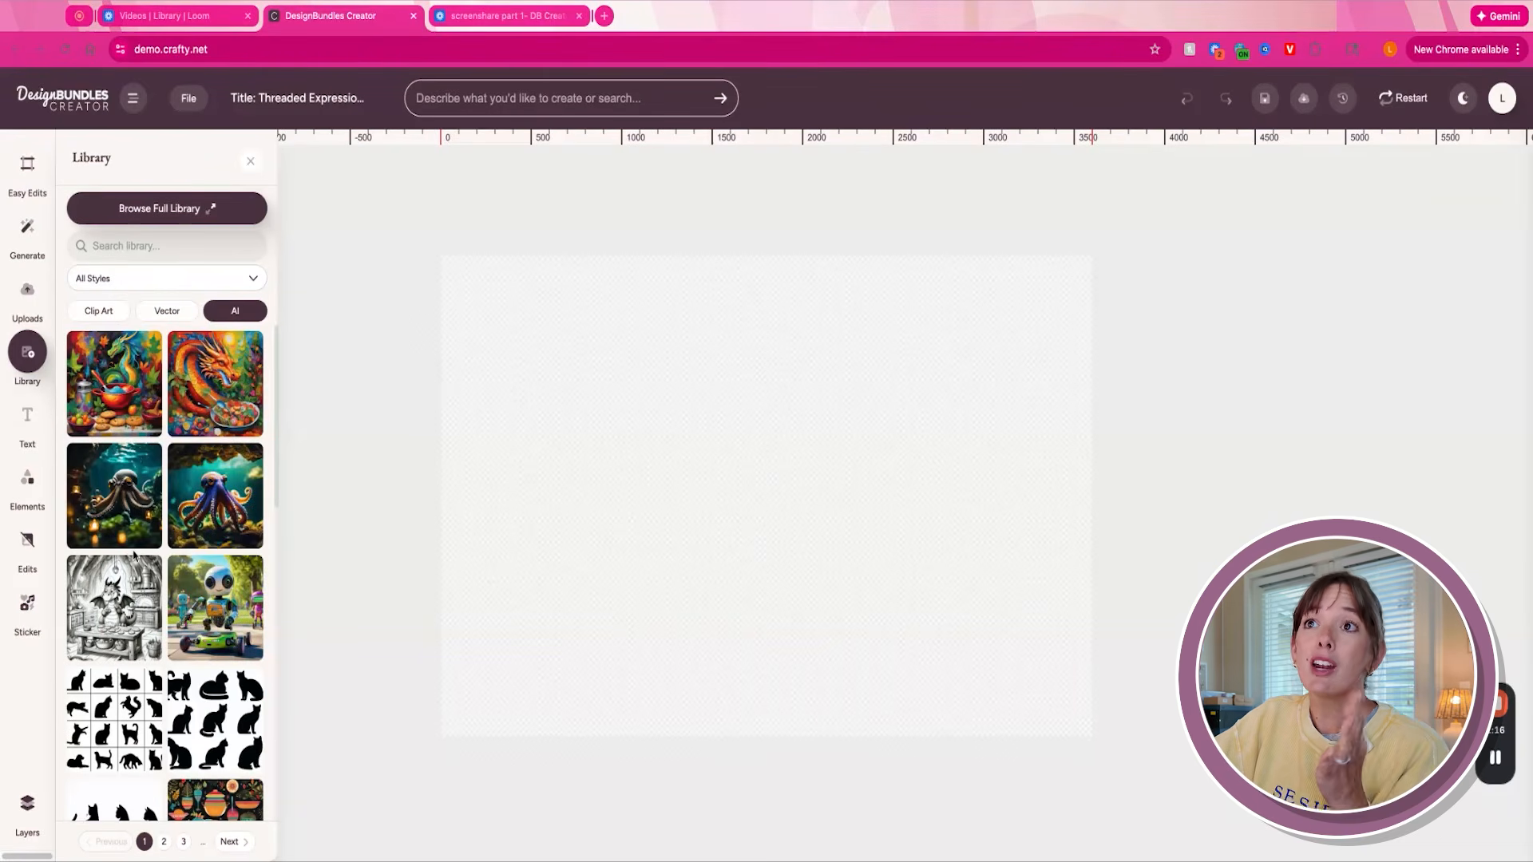
- Generate an image from the prompt "a bouquet of wildflowers in a soft watercolor style"
click(31, 223)
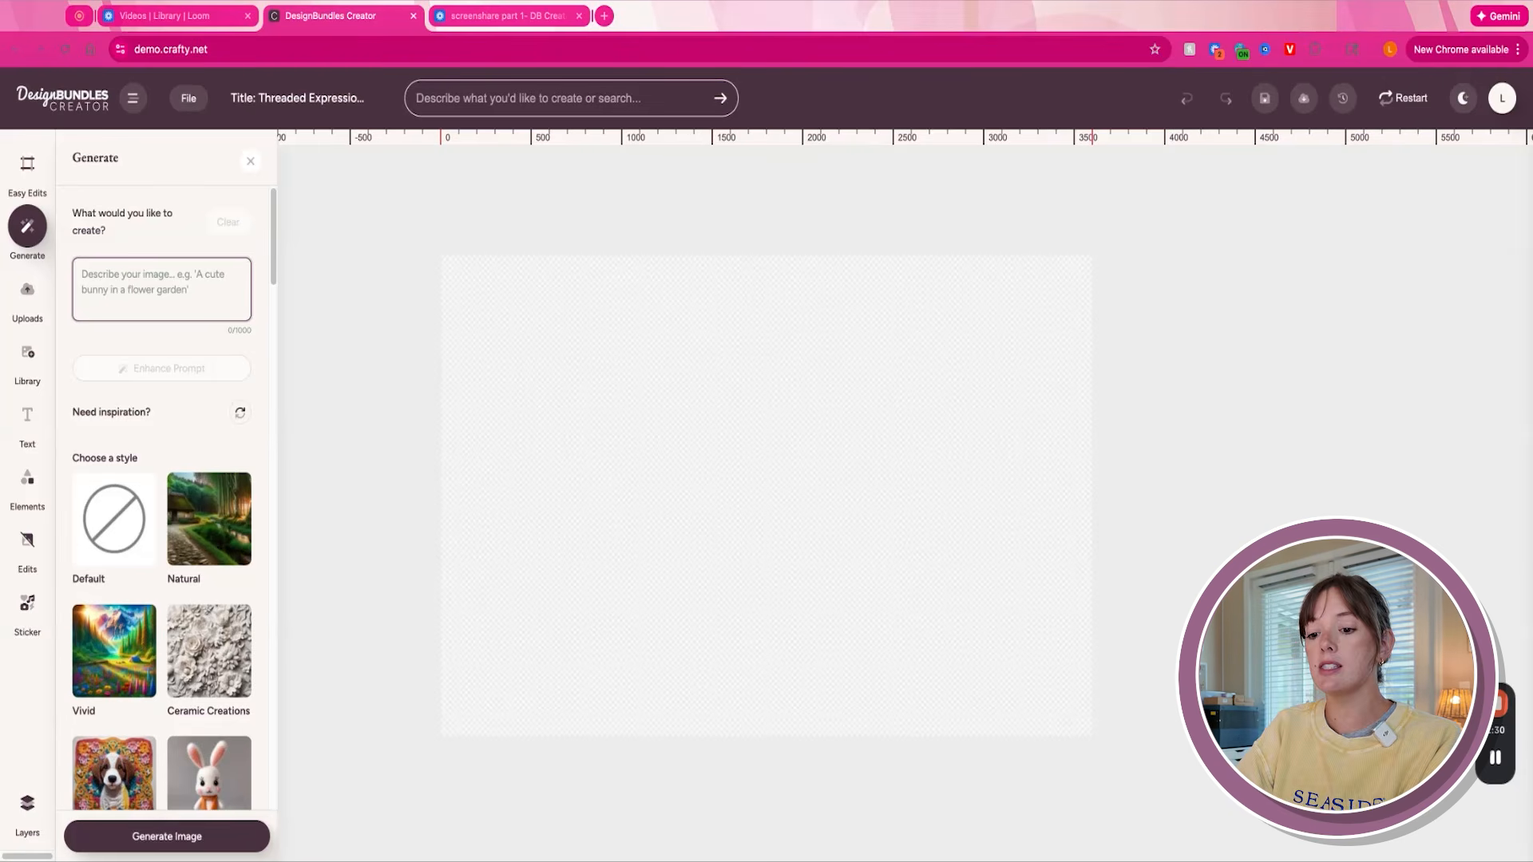
text(a bouquet of wildflowers in a)
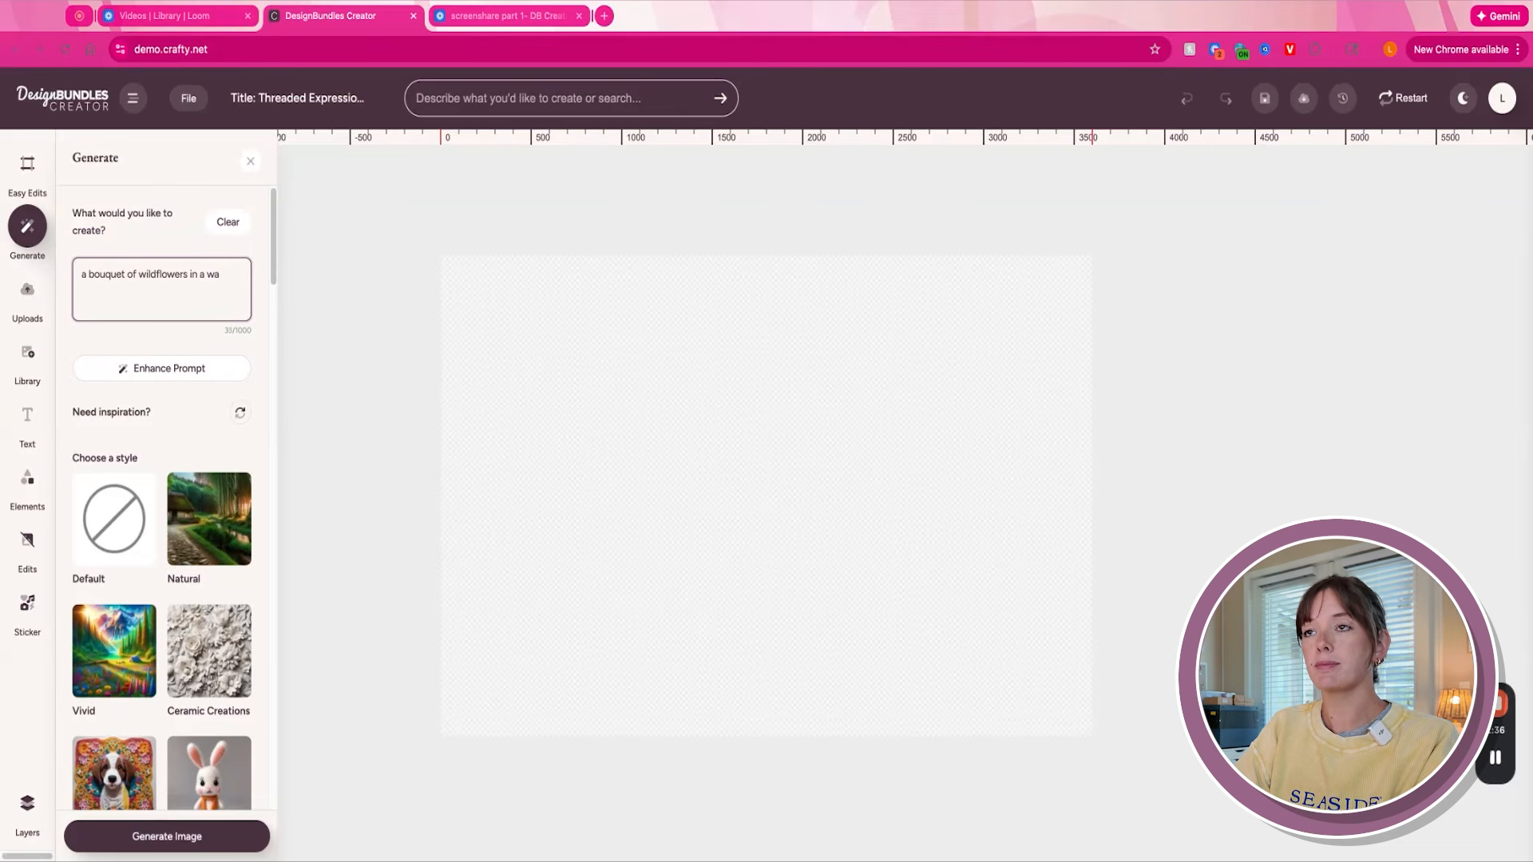
text(watercolor style)
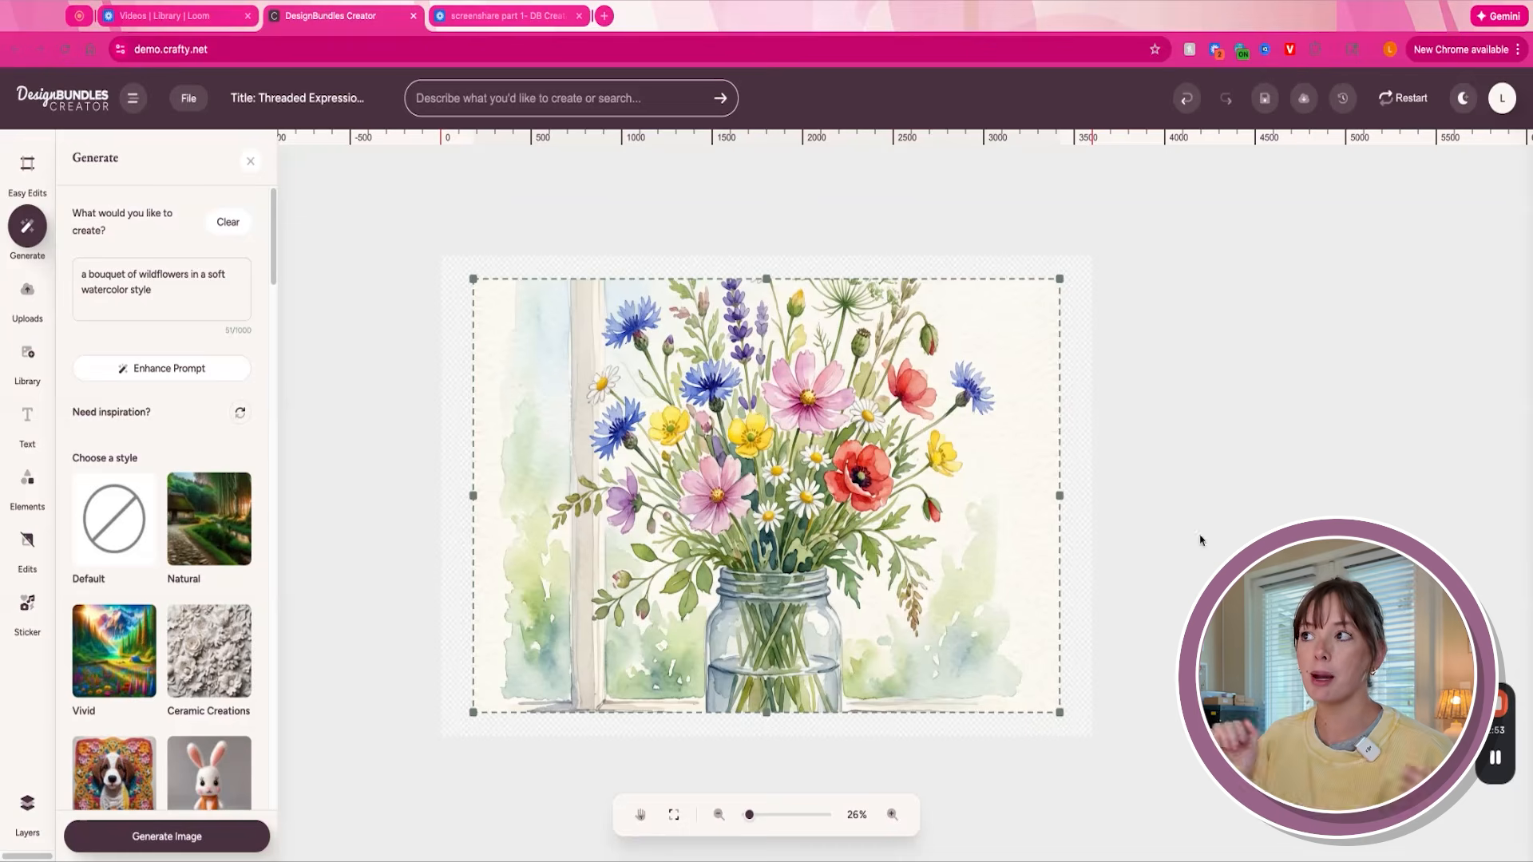
- Fit the generated bouquet image to the artboard and flip it horizontally
right_click(867, 422)
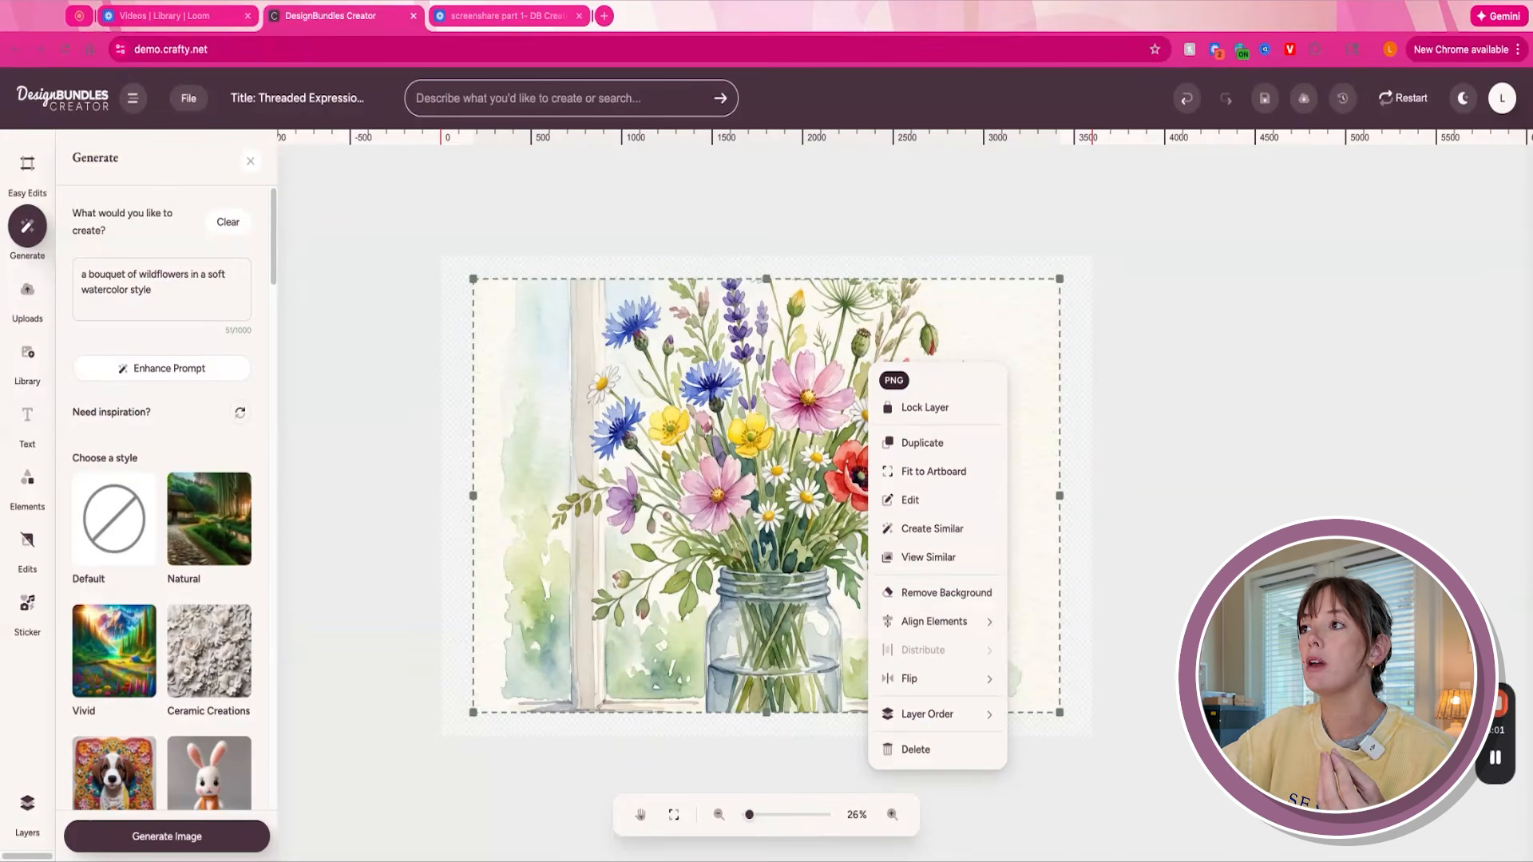
click(937, 473)
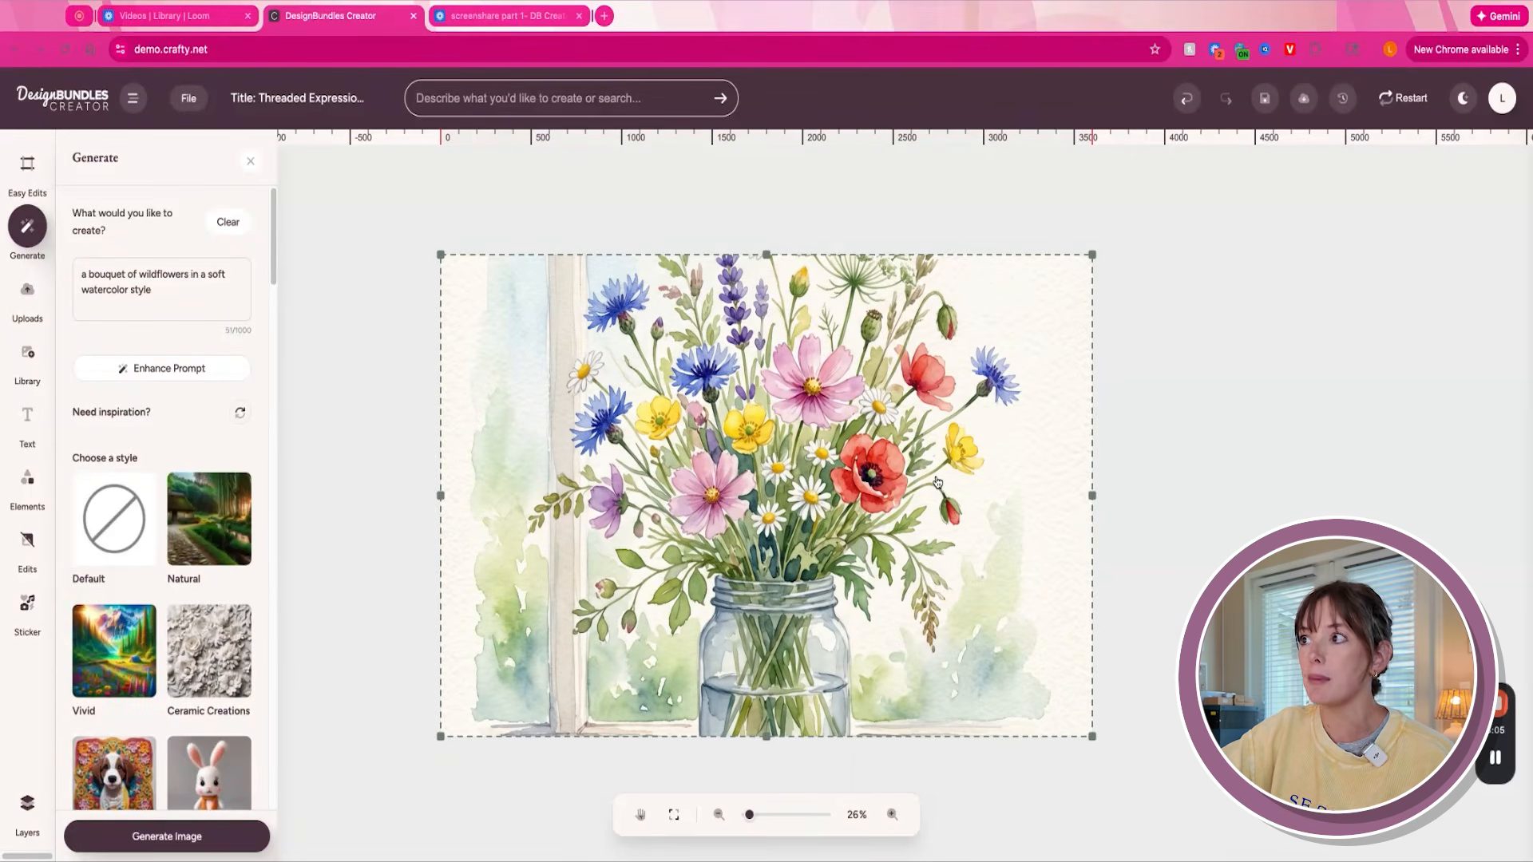
right_click(1043, 392)
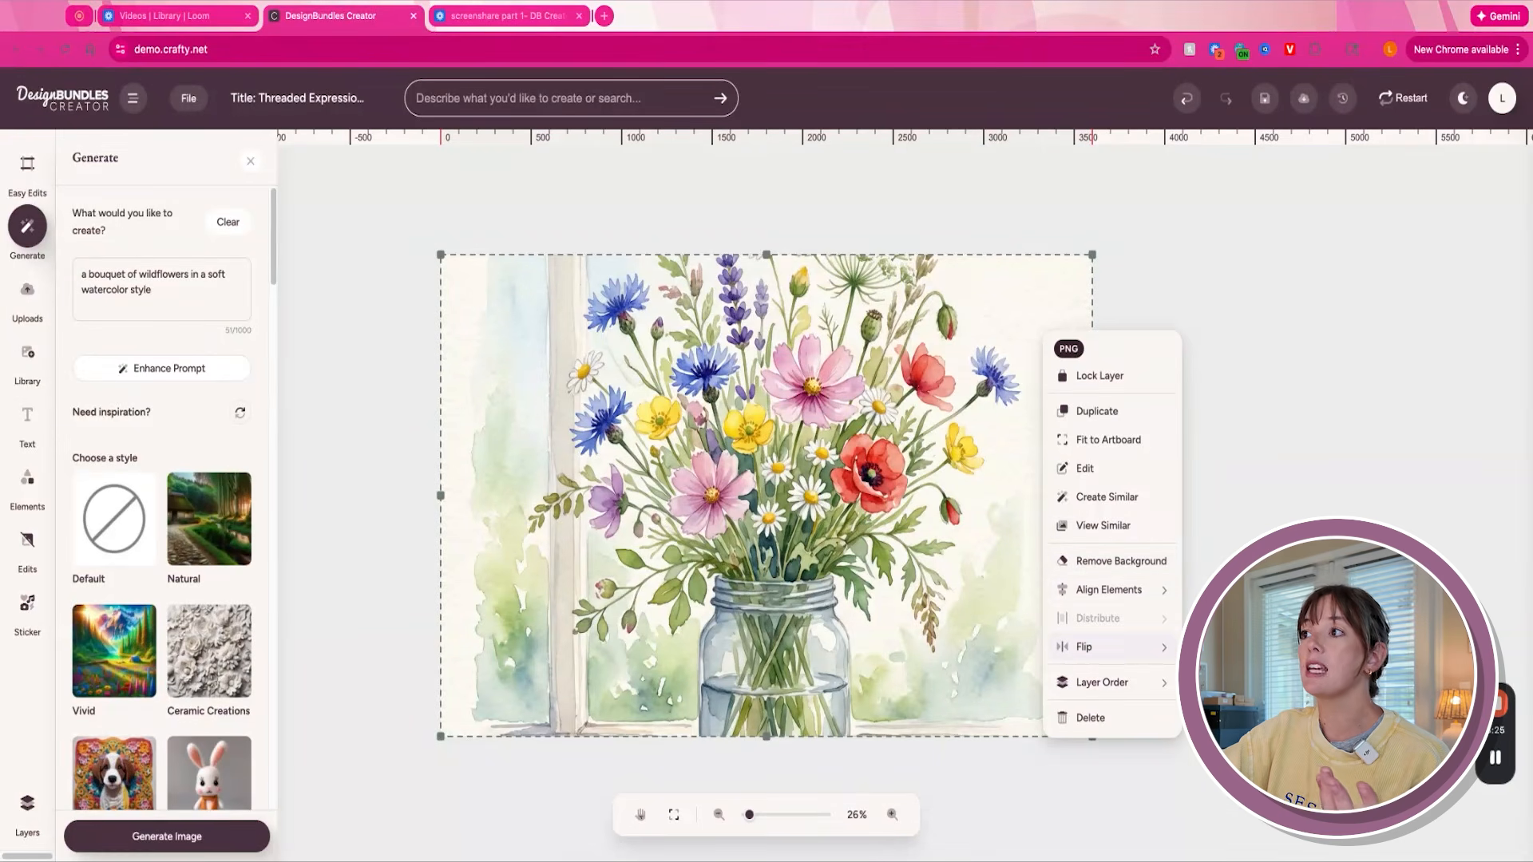
click(1083, 646)
right_click(1015, 583)
mouse_move(1076, 487)
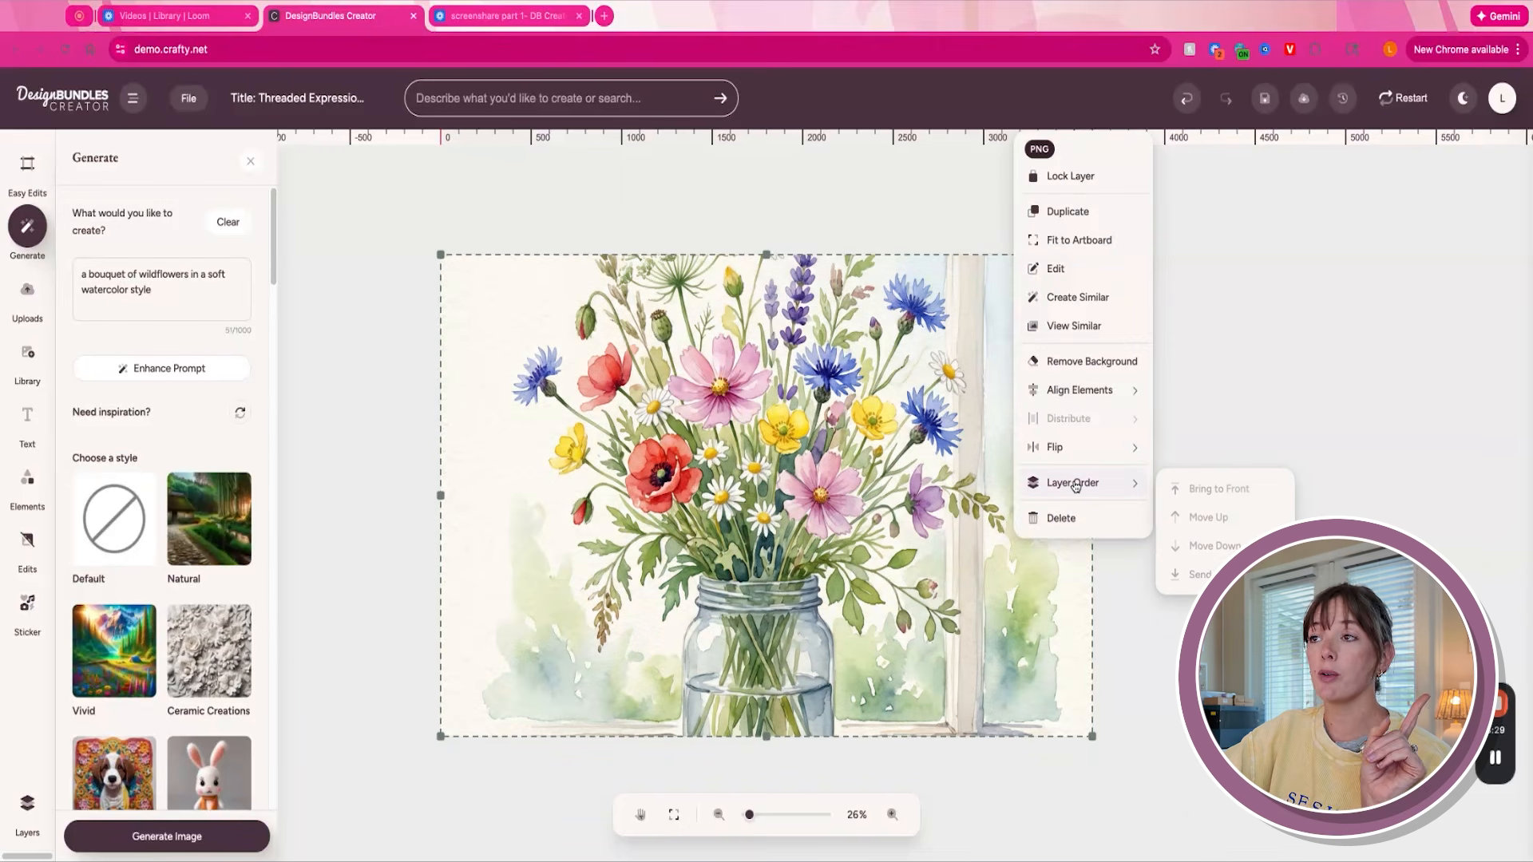
click(1257, 359)
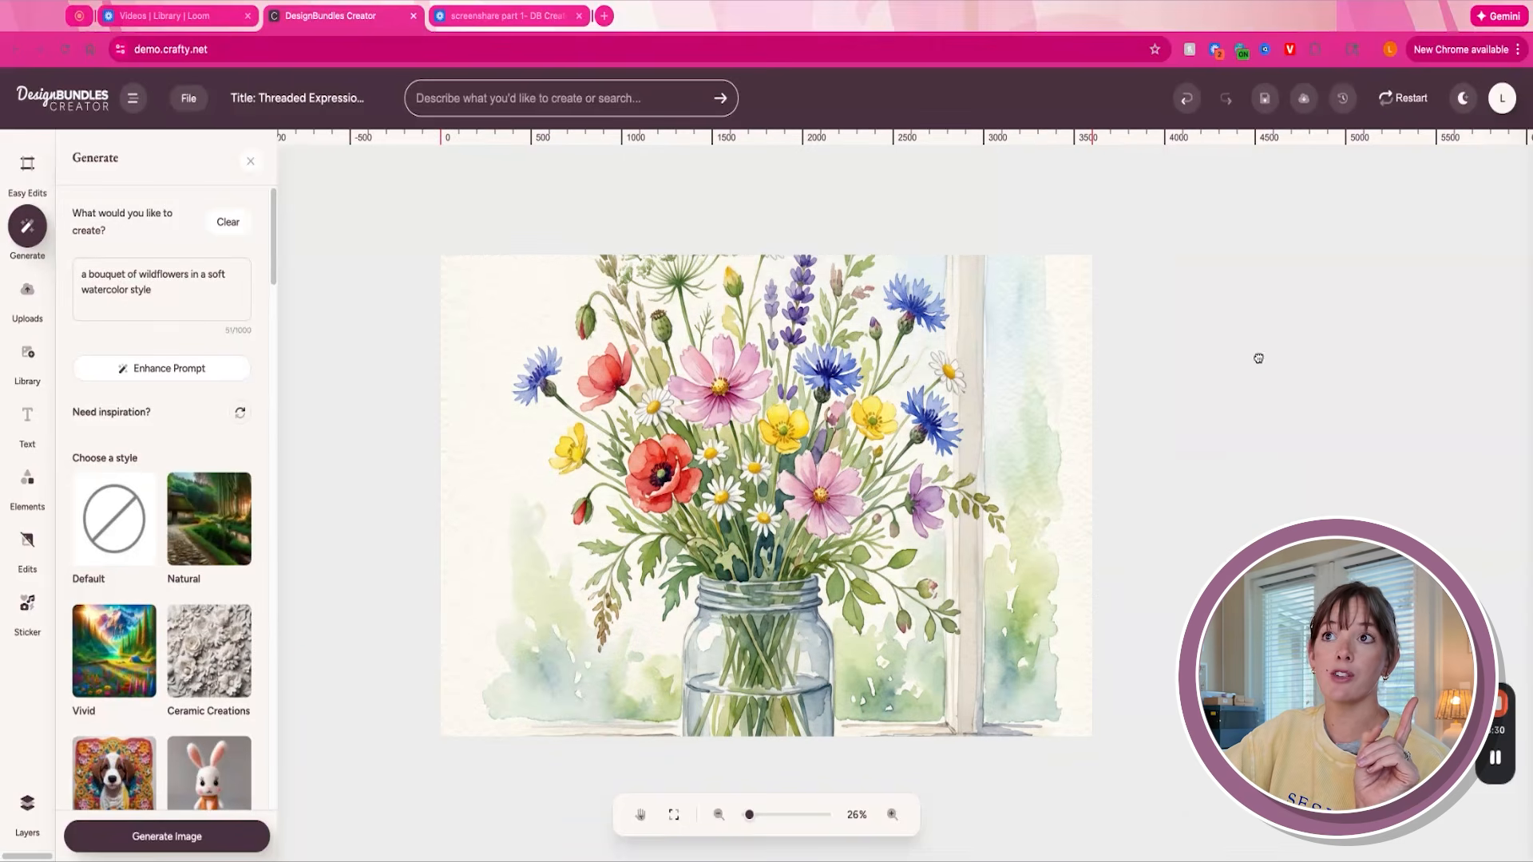
- Review the layer list and the layer styles, advanced AI tools and photo filters available for the bouquet image
click(27, 802)
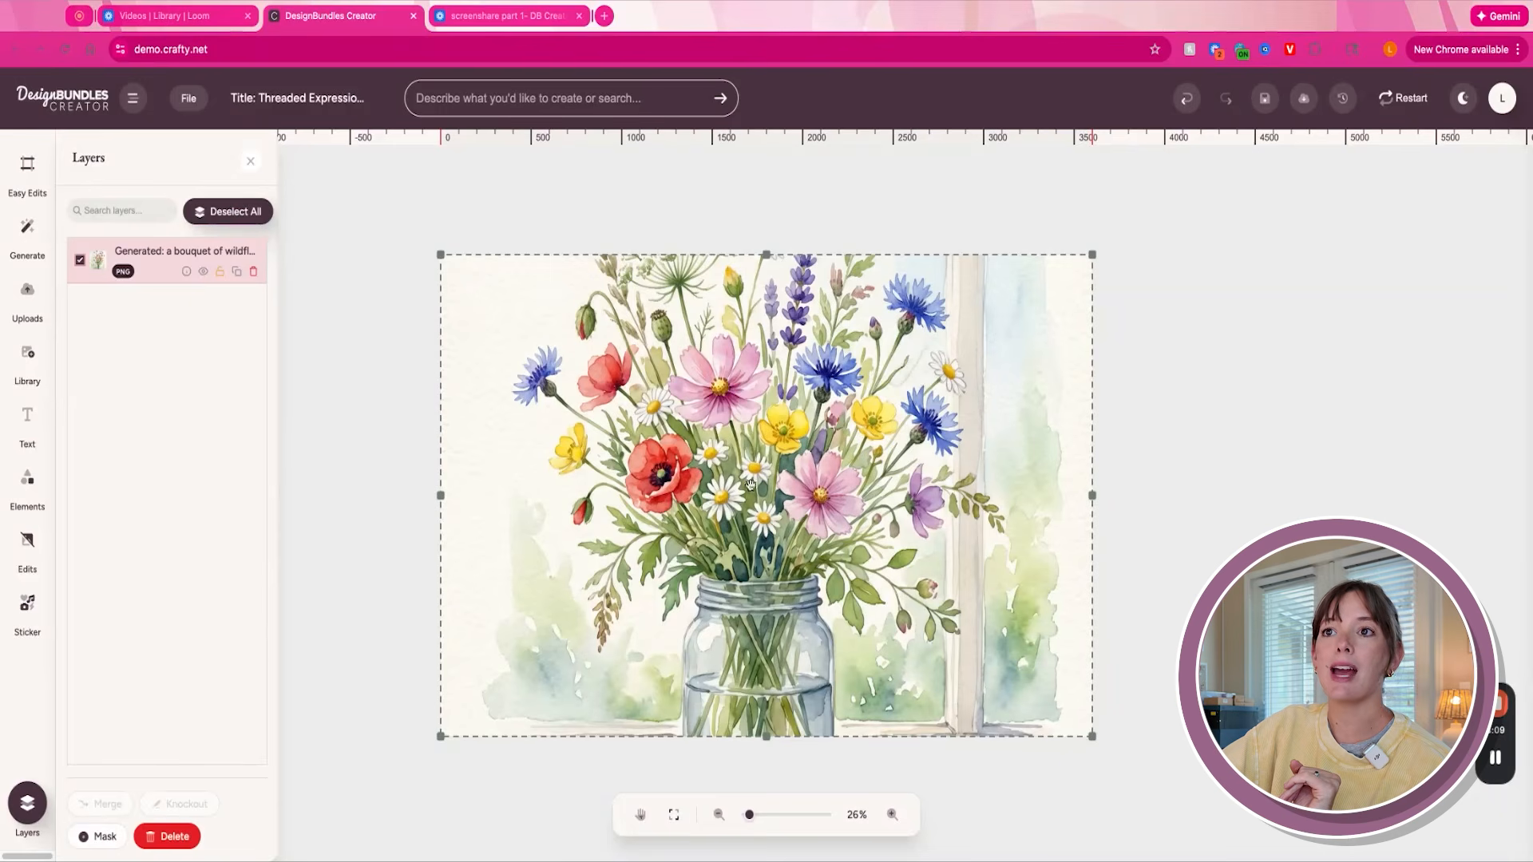
click(26, 543)
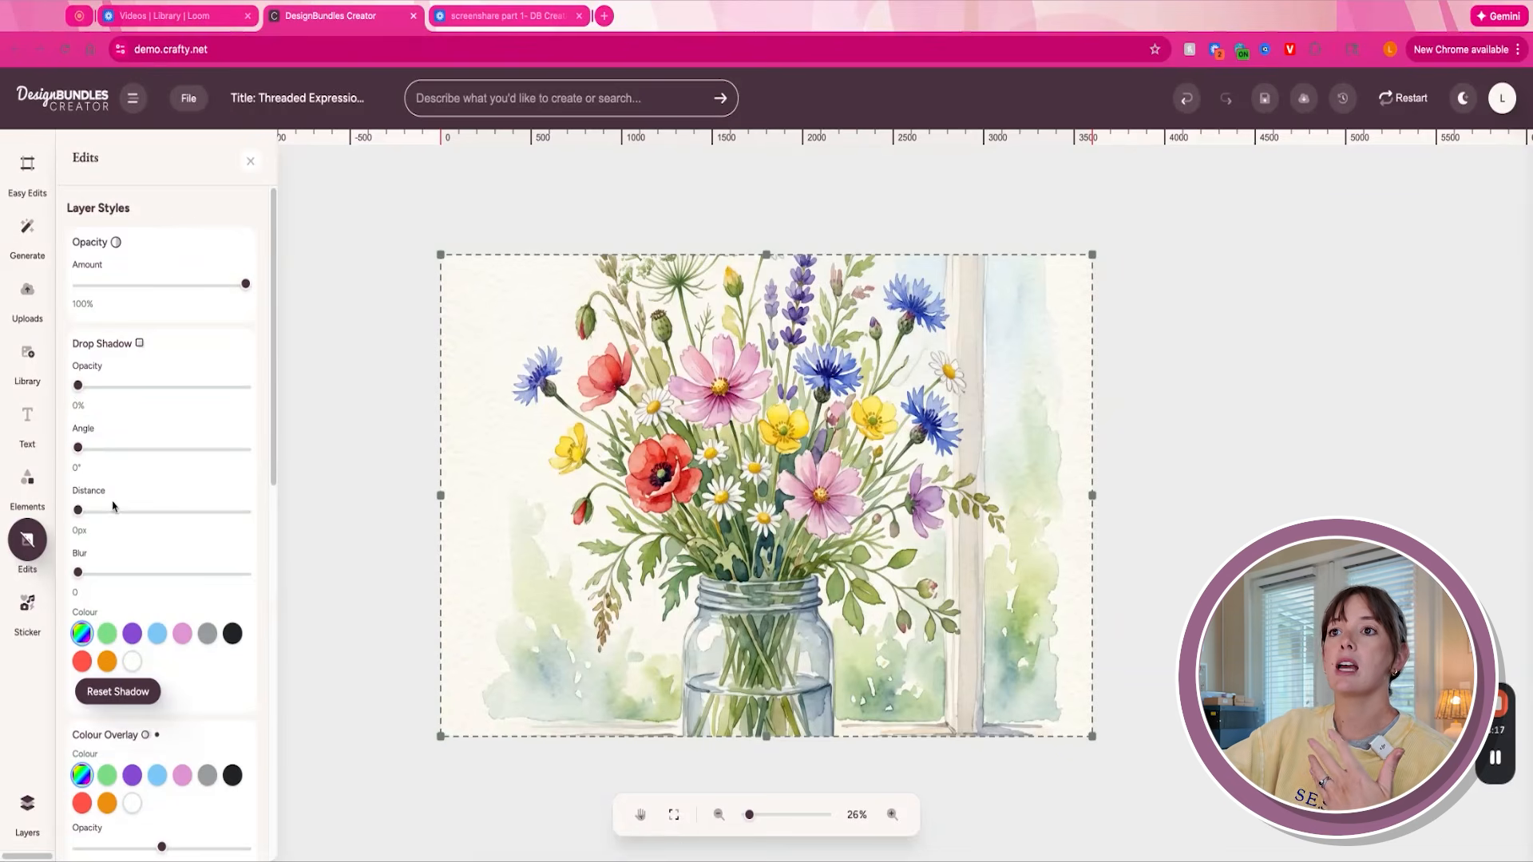
scroll(274, 383, down, 5)
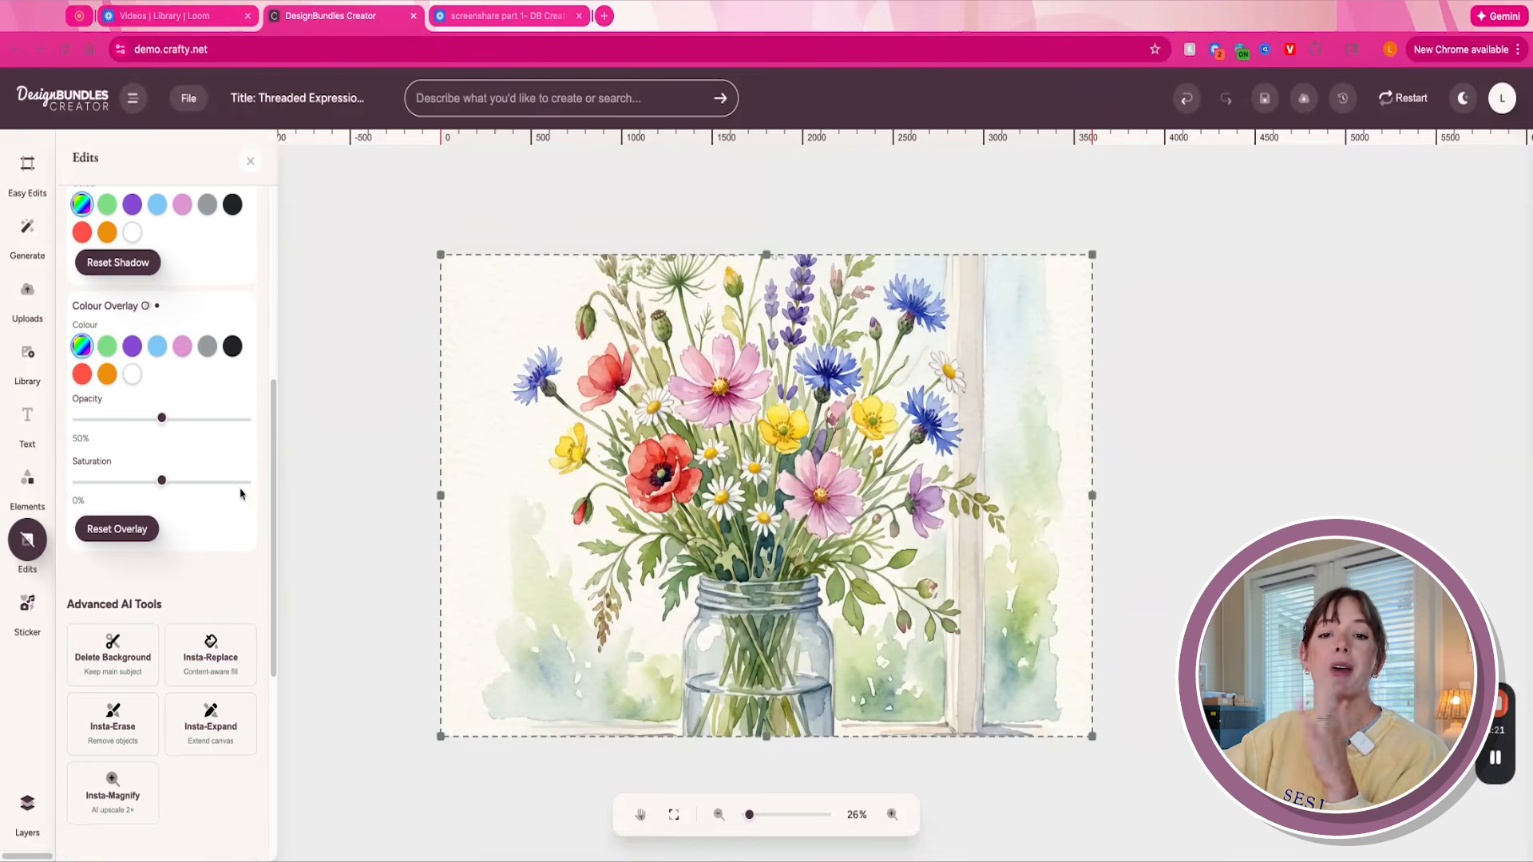
scroll(241, 494, down, 1)
scroll(250, 512, up, 3)
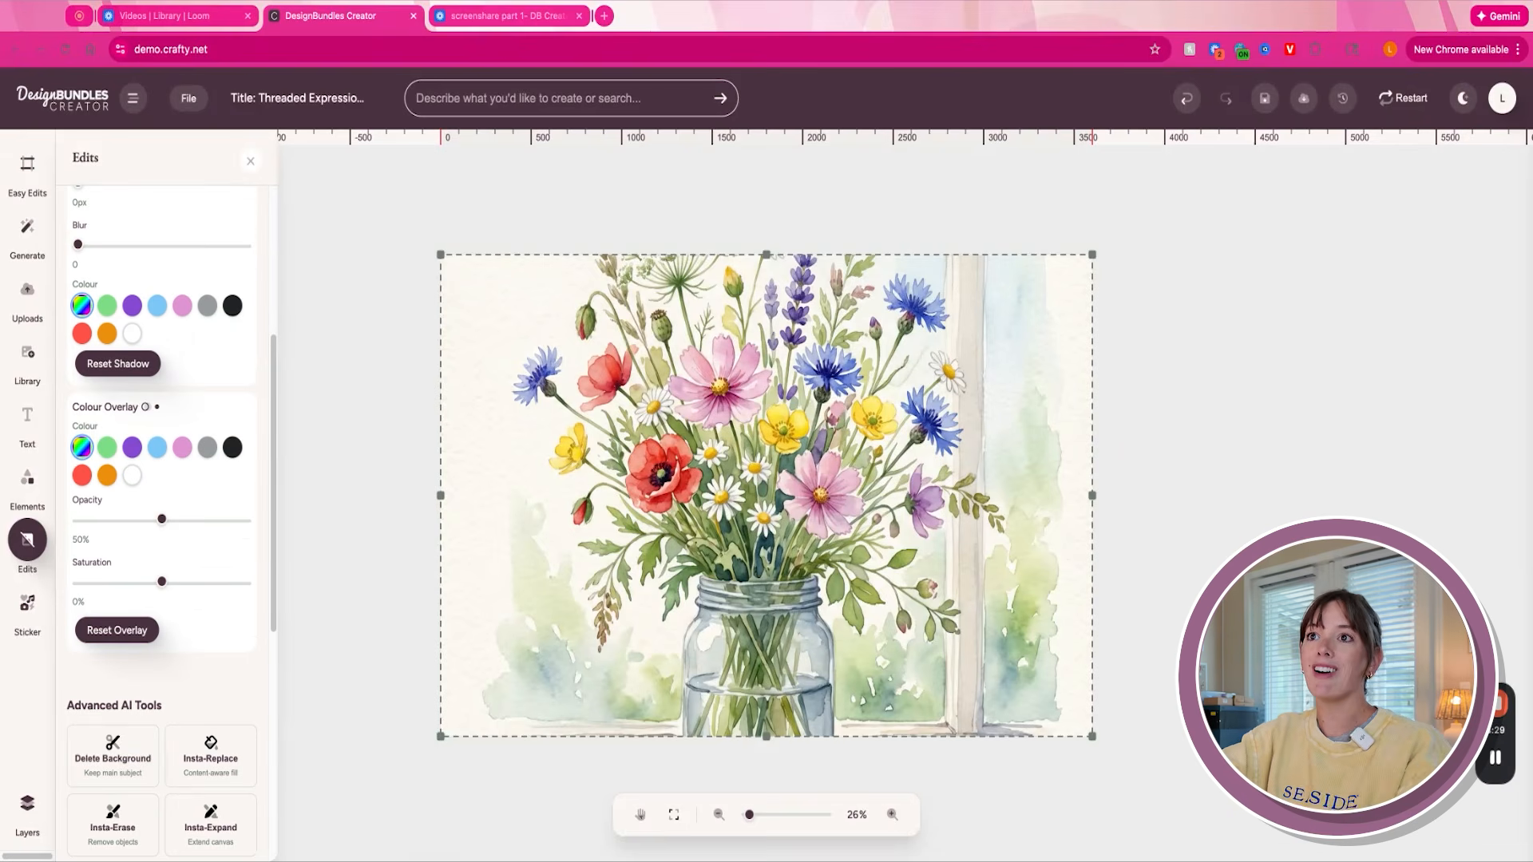
scroll(272, 524, down, 5)
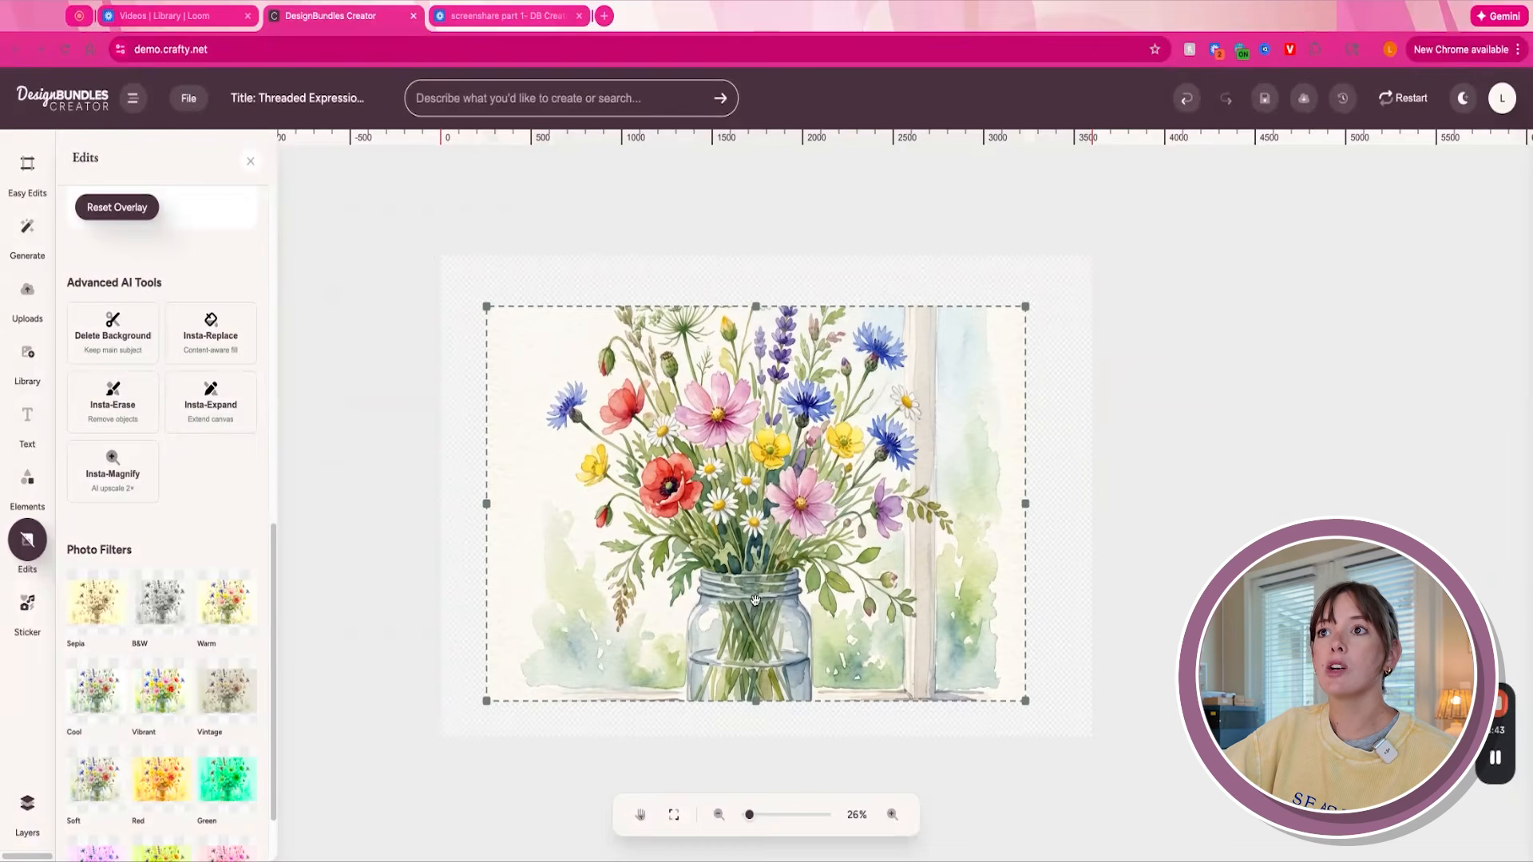
- Extend the bouquet image upward and downward with Insta-Expand, and delete its background
click(238, 402)
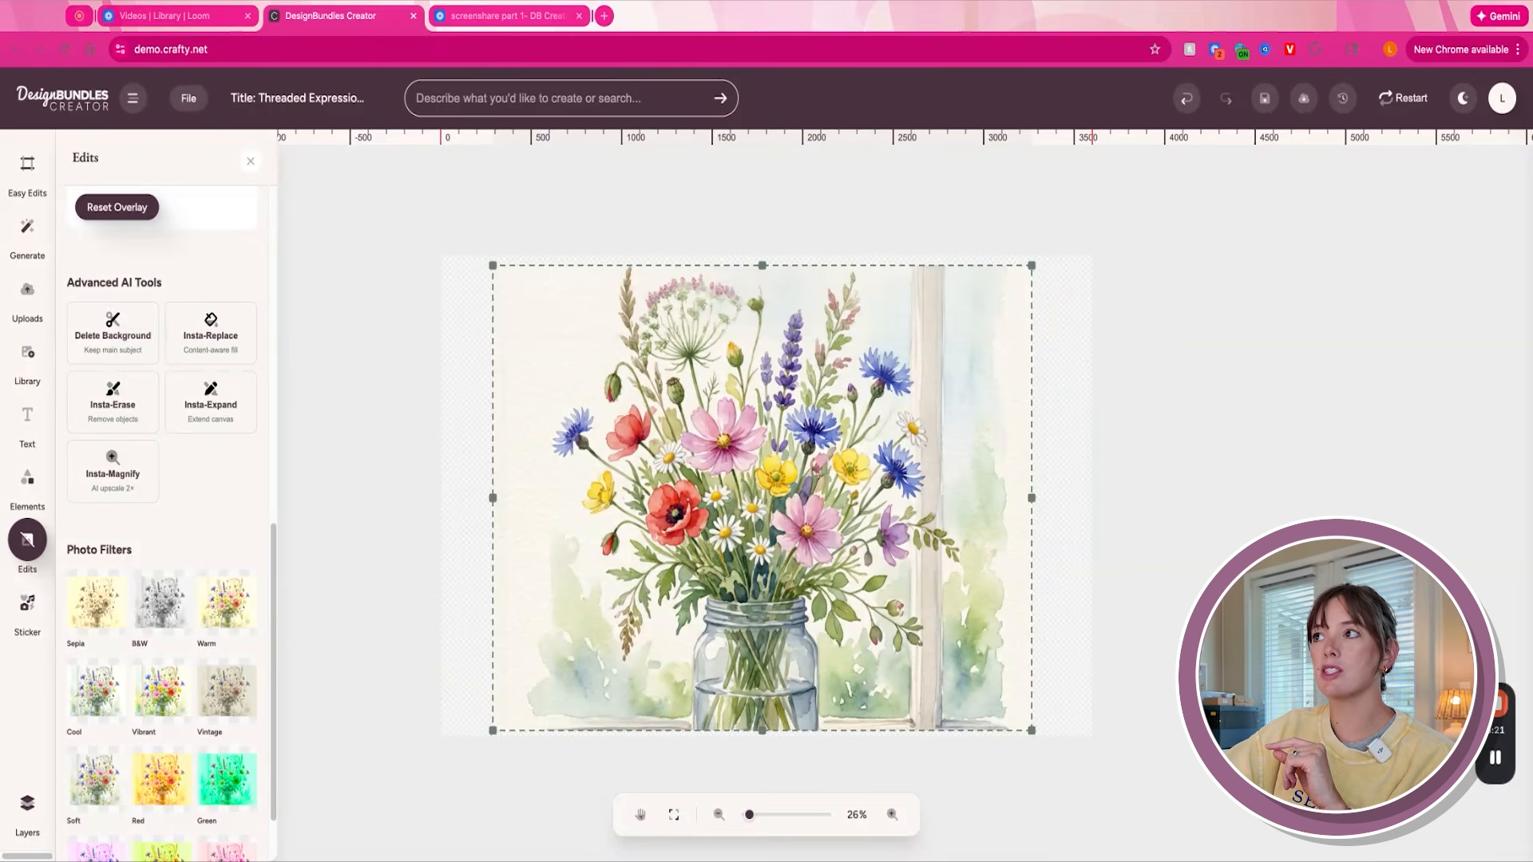
mouse_move(854, 586)
mouse_down()
mouse_move(827, 511)
mouse_move(848, 579)
mouse_up()
click(214, 410)
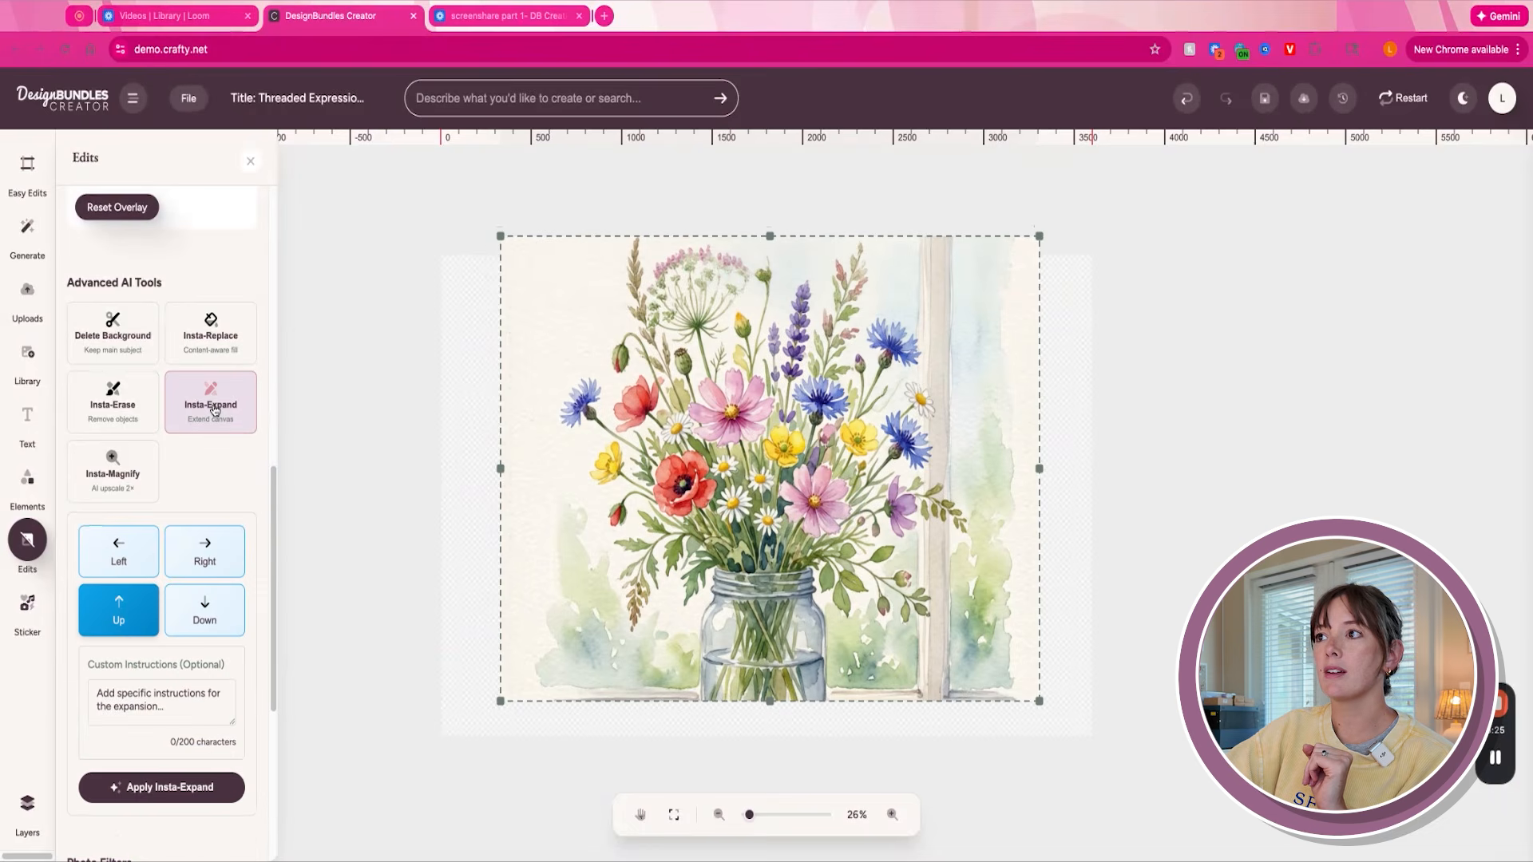
click(204, 611)
click(206, 787)
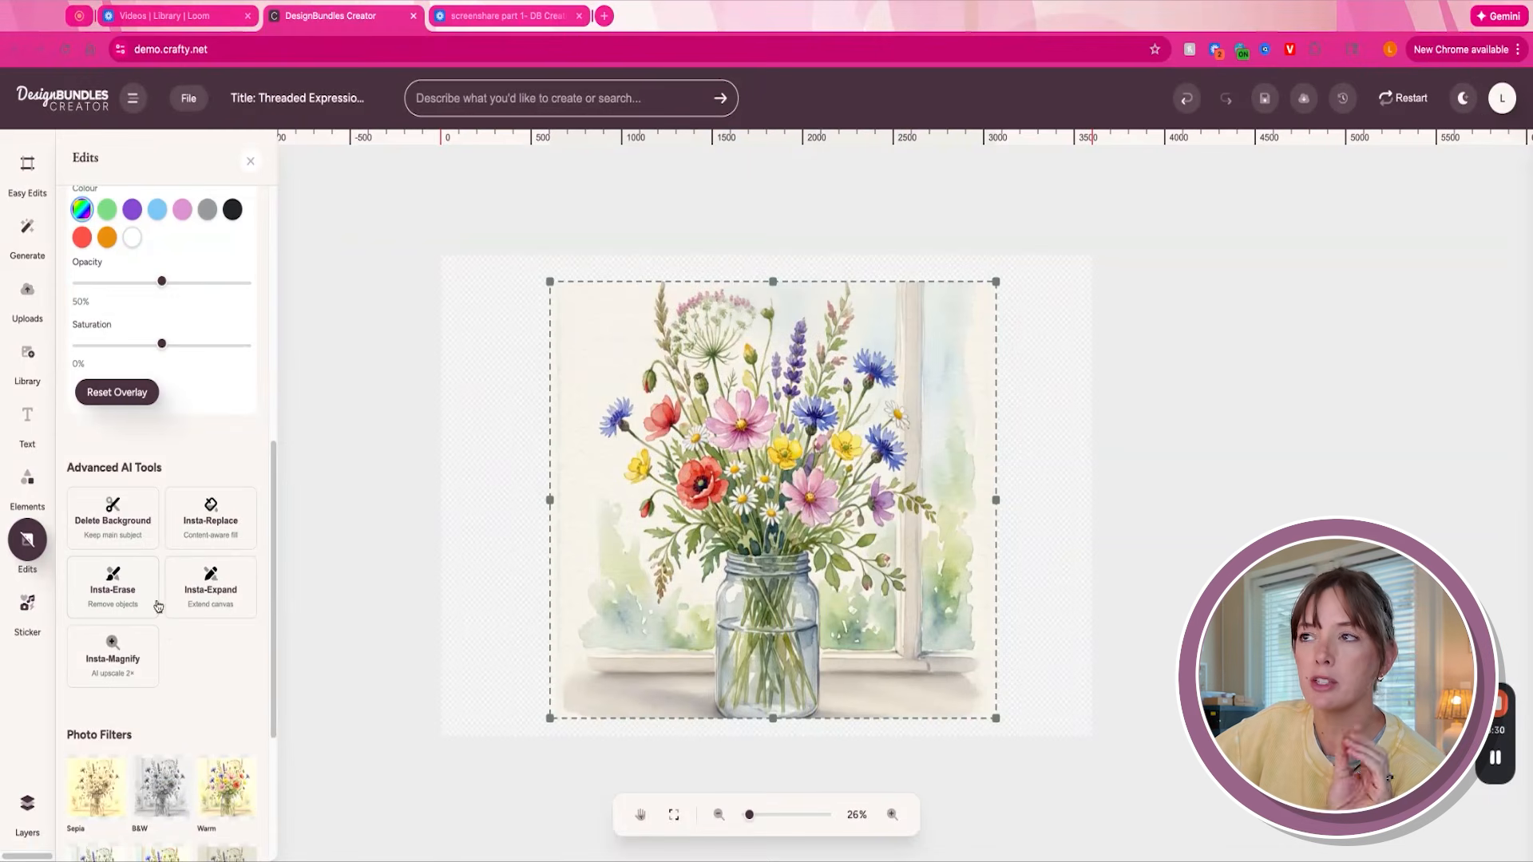
click(144, 530)
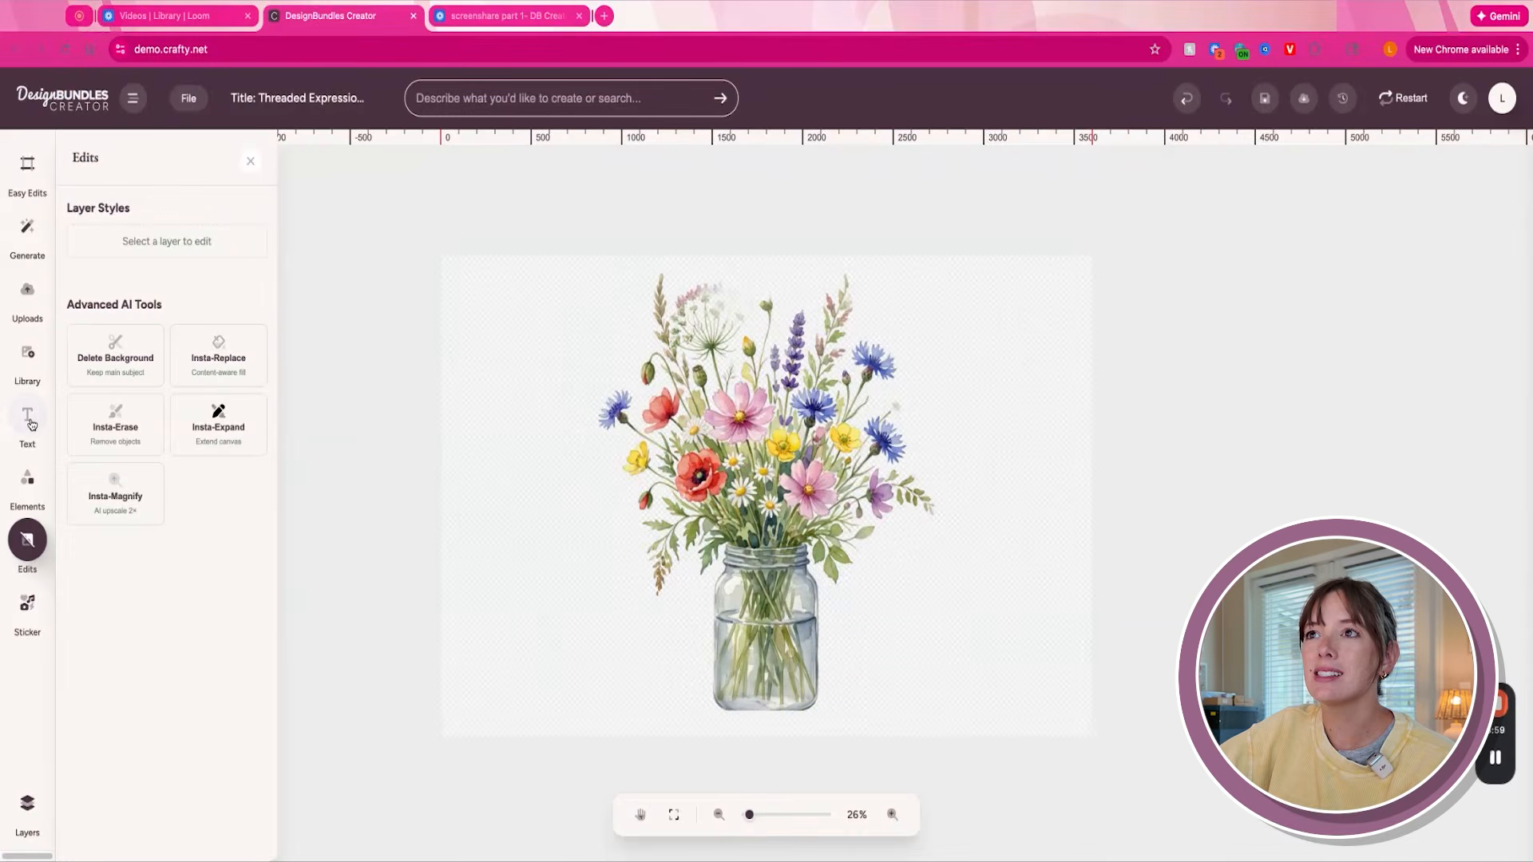
- Add the text "Bloom" in the Averde font and place it across the jar
click(29, 419)
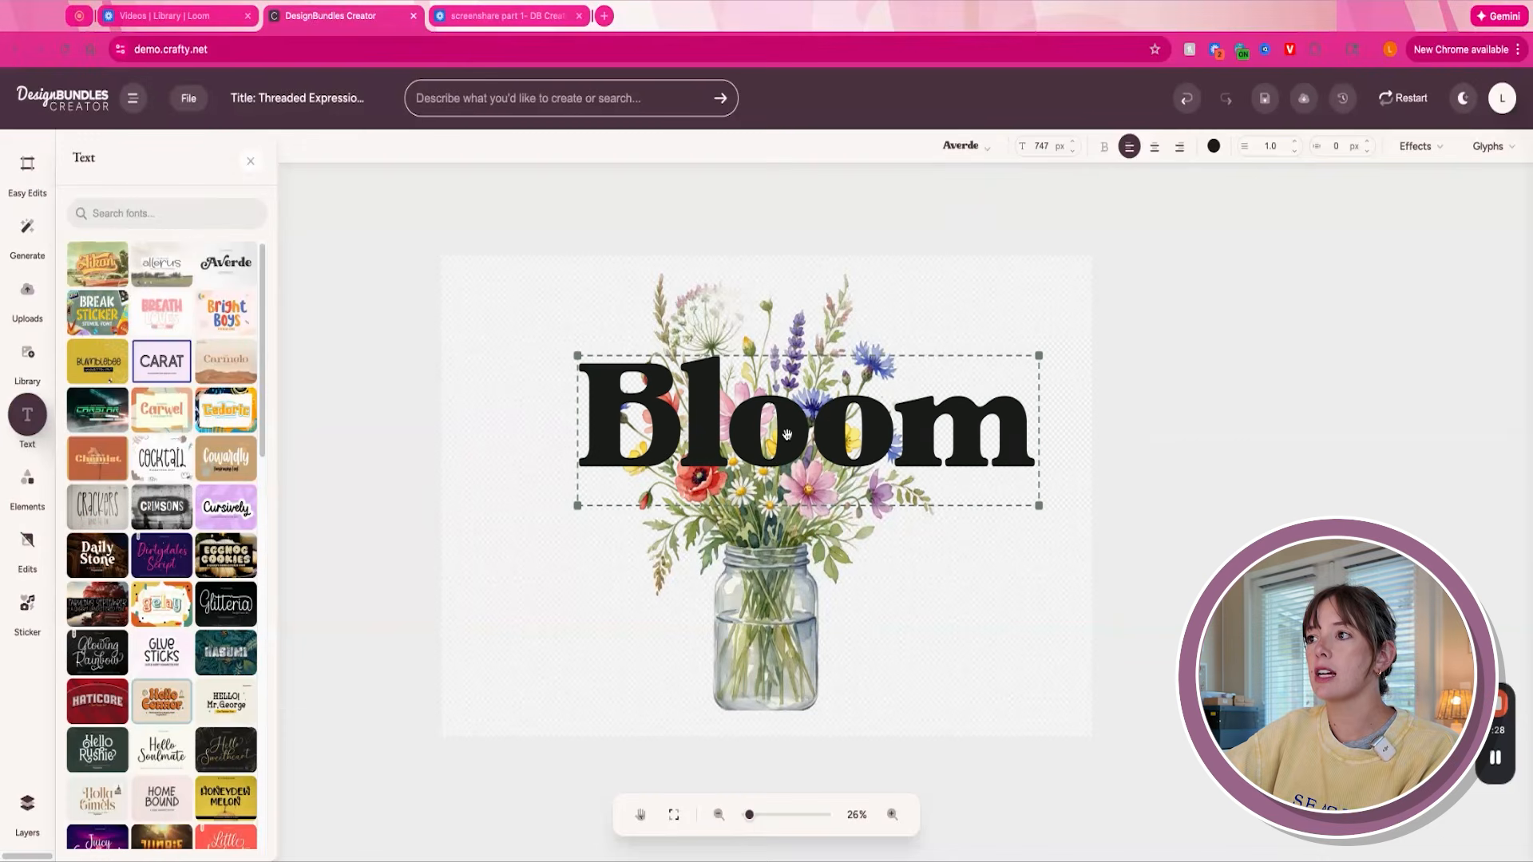
drag(987, 412, 952, 607)
right_click(952, 606)
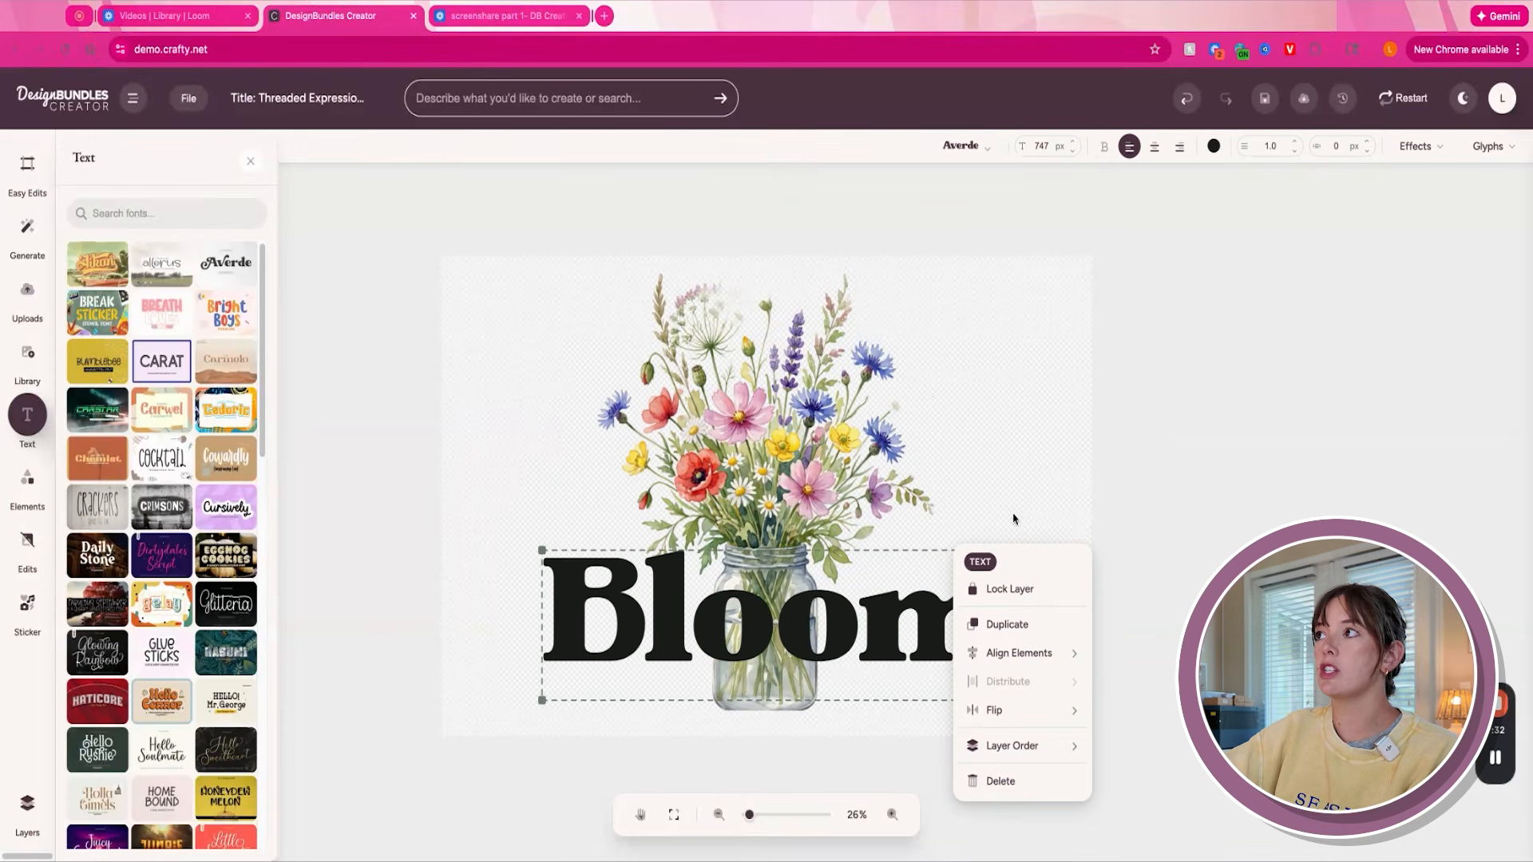
click(1056, 390)
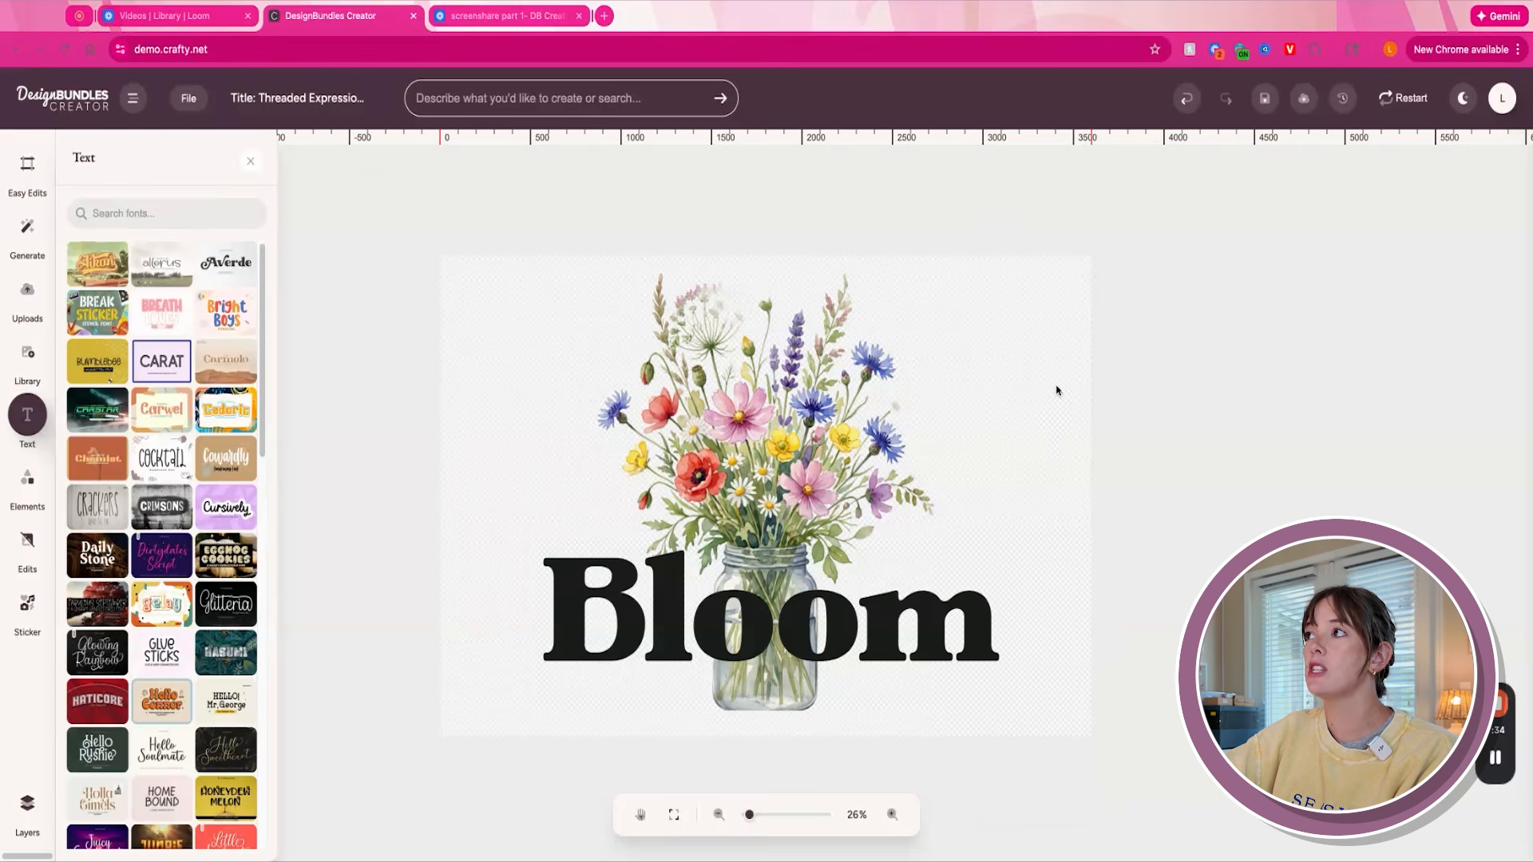
- Change the colour of the "Bloom" text to light blue
click(938, 608)
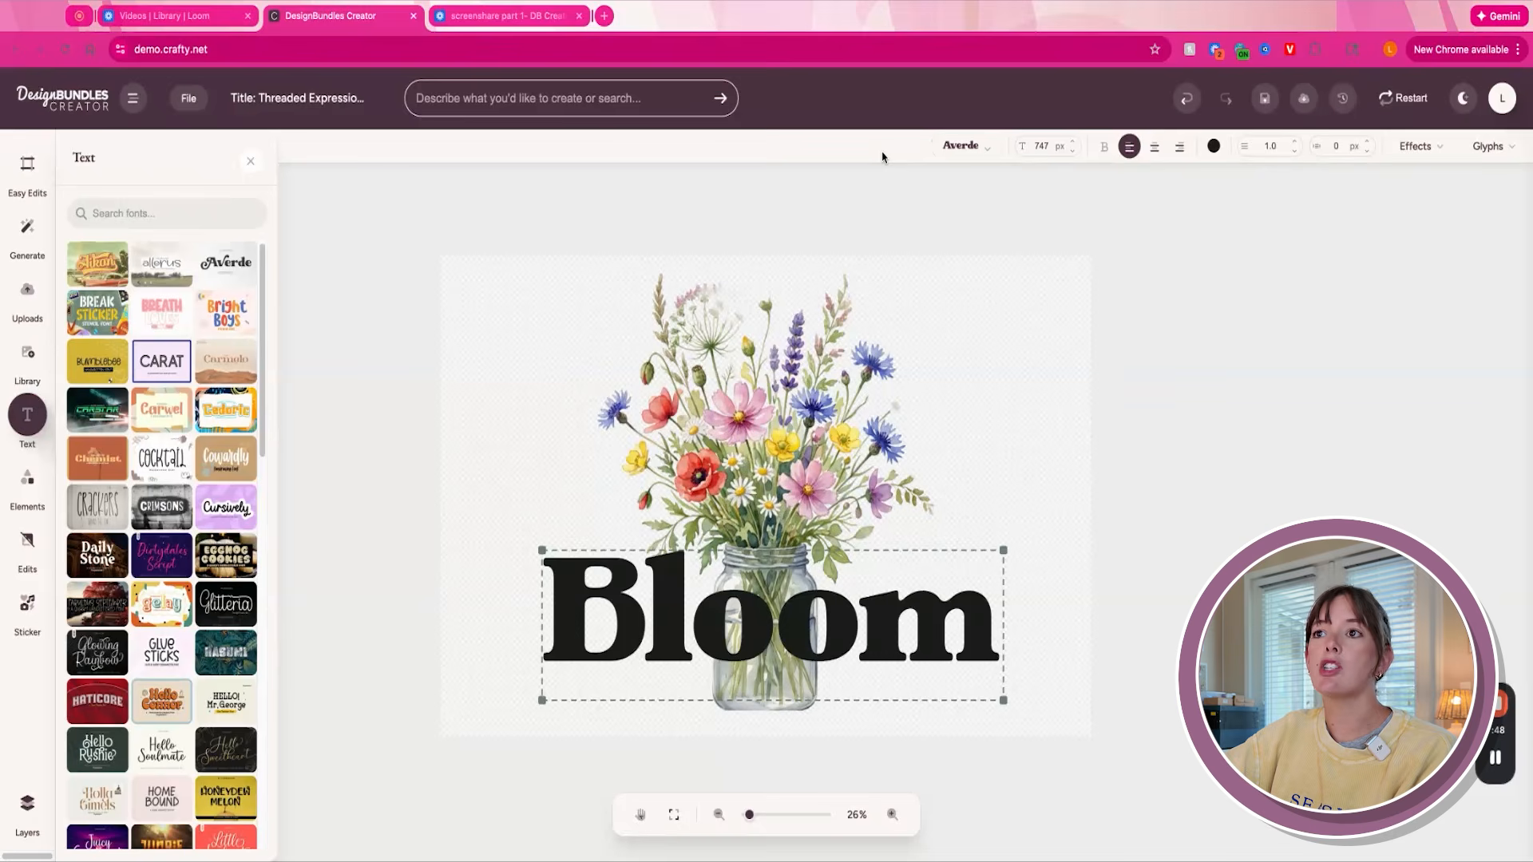
double_click(949, 597)
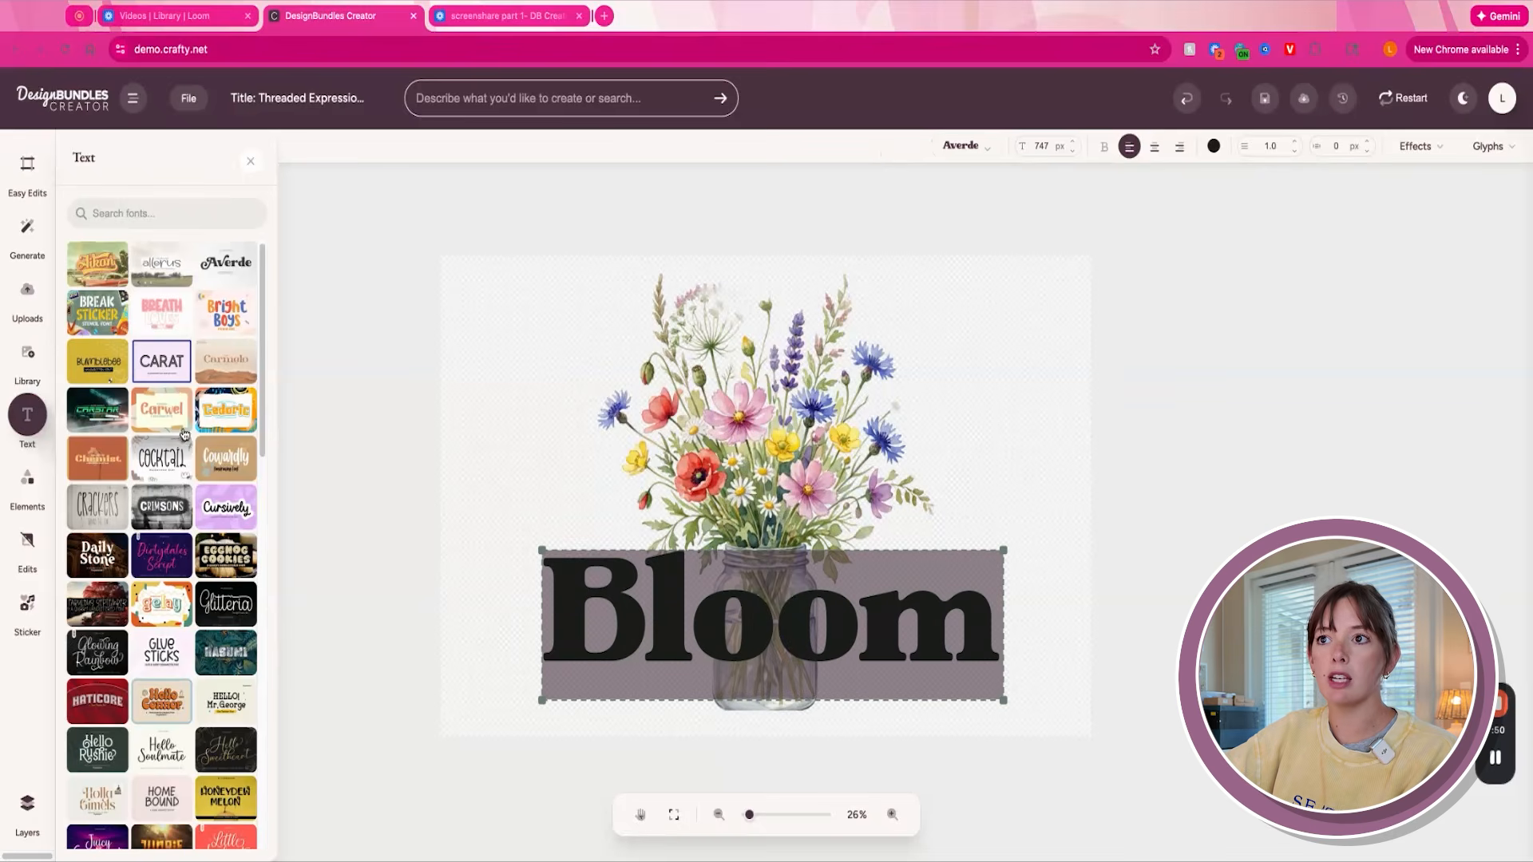
scroll(264, 318, down, 5)
scroll(264, 318, up, 5)
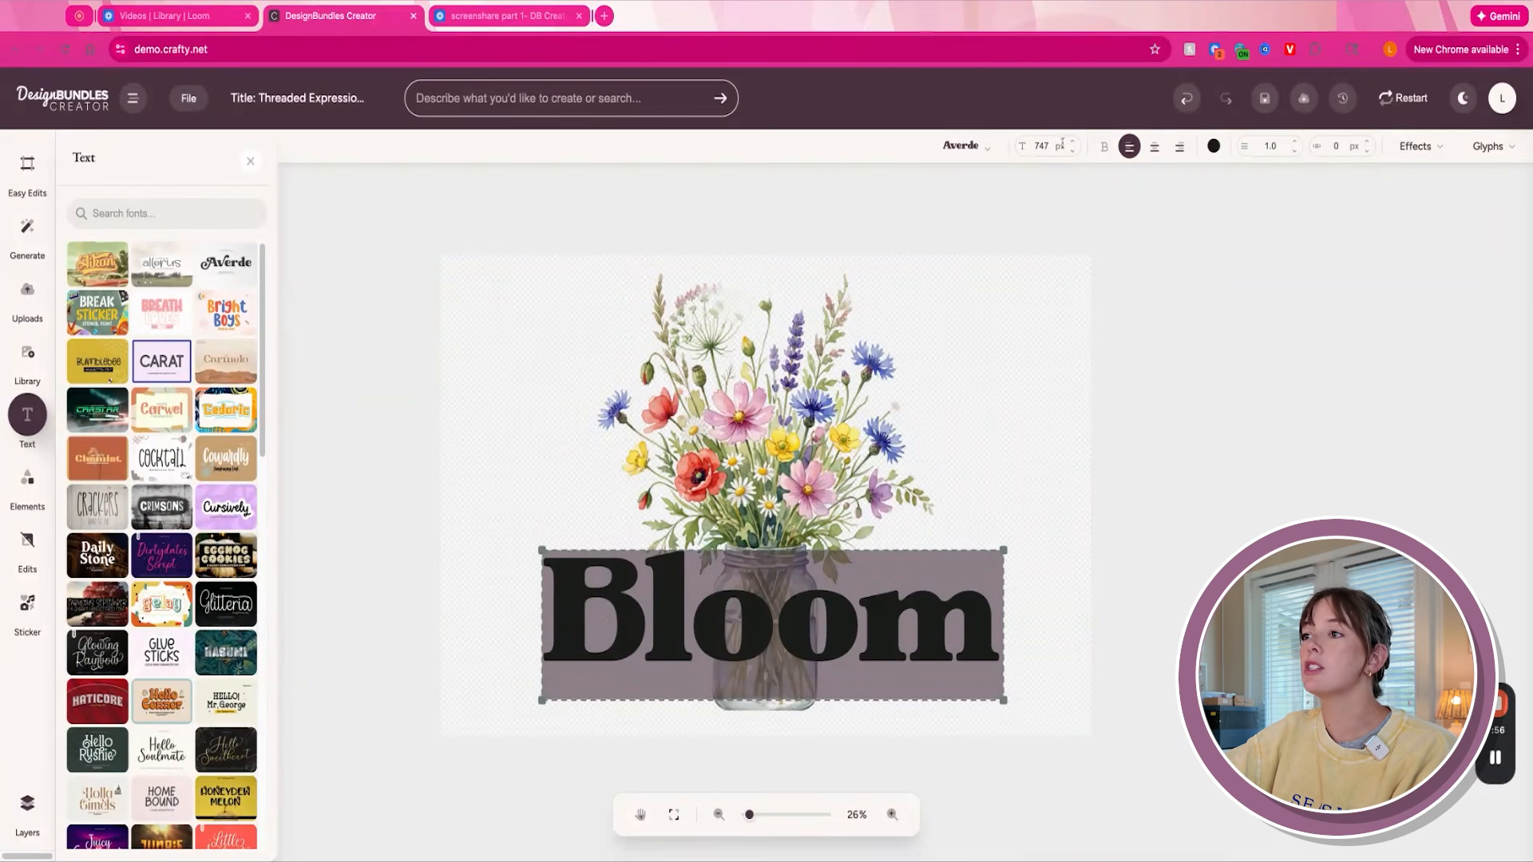
click(1213, 146)
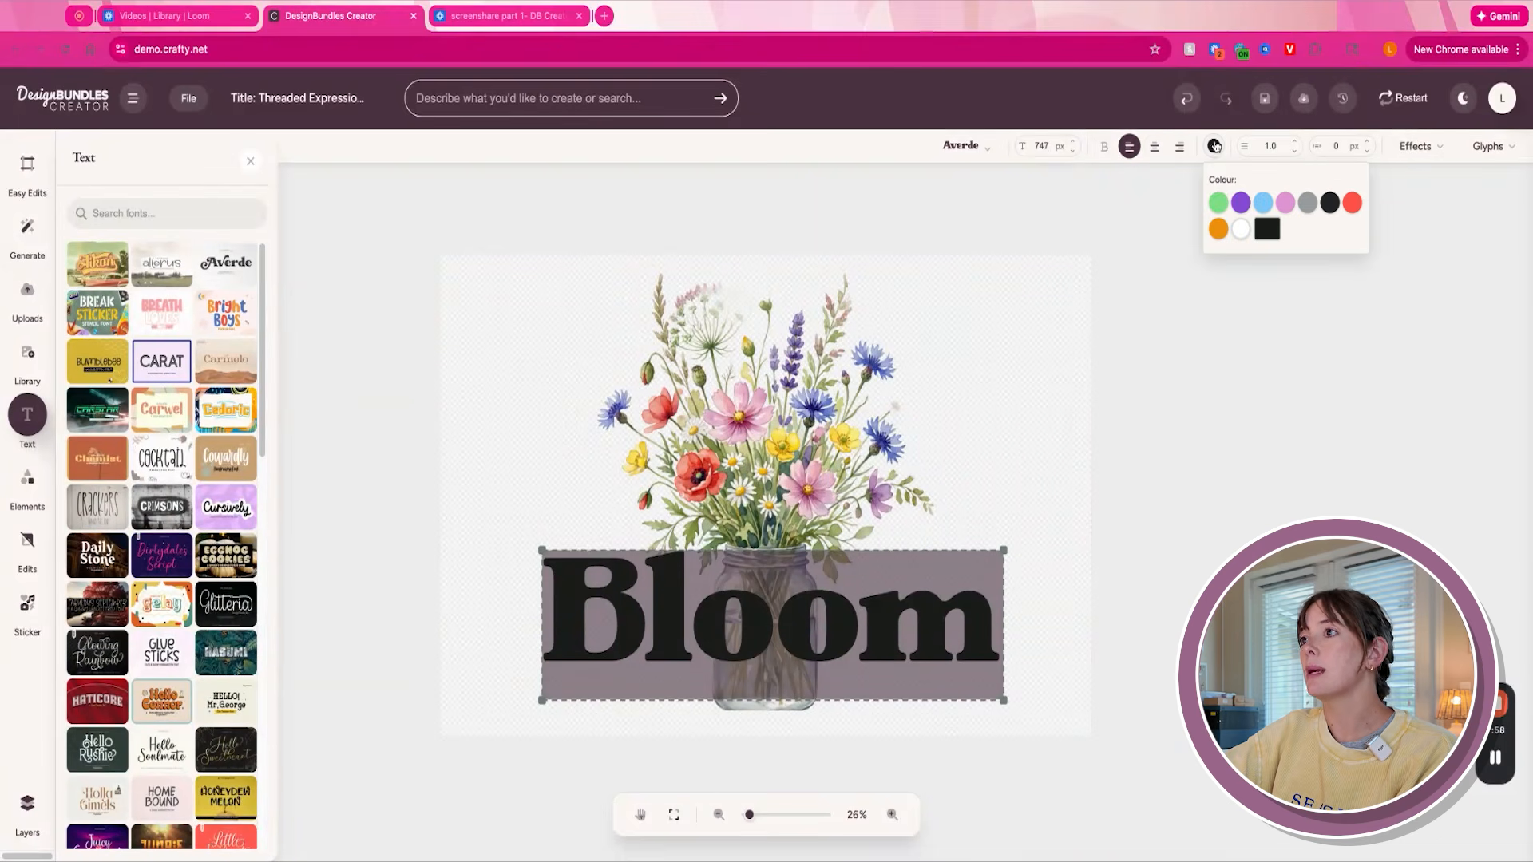
click(1260, 204)
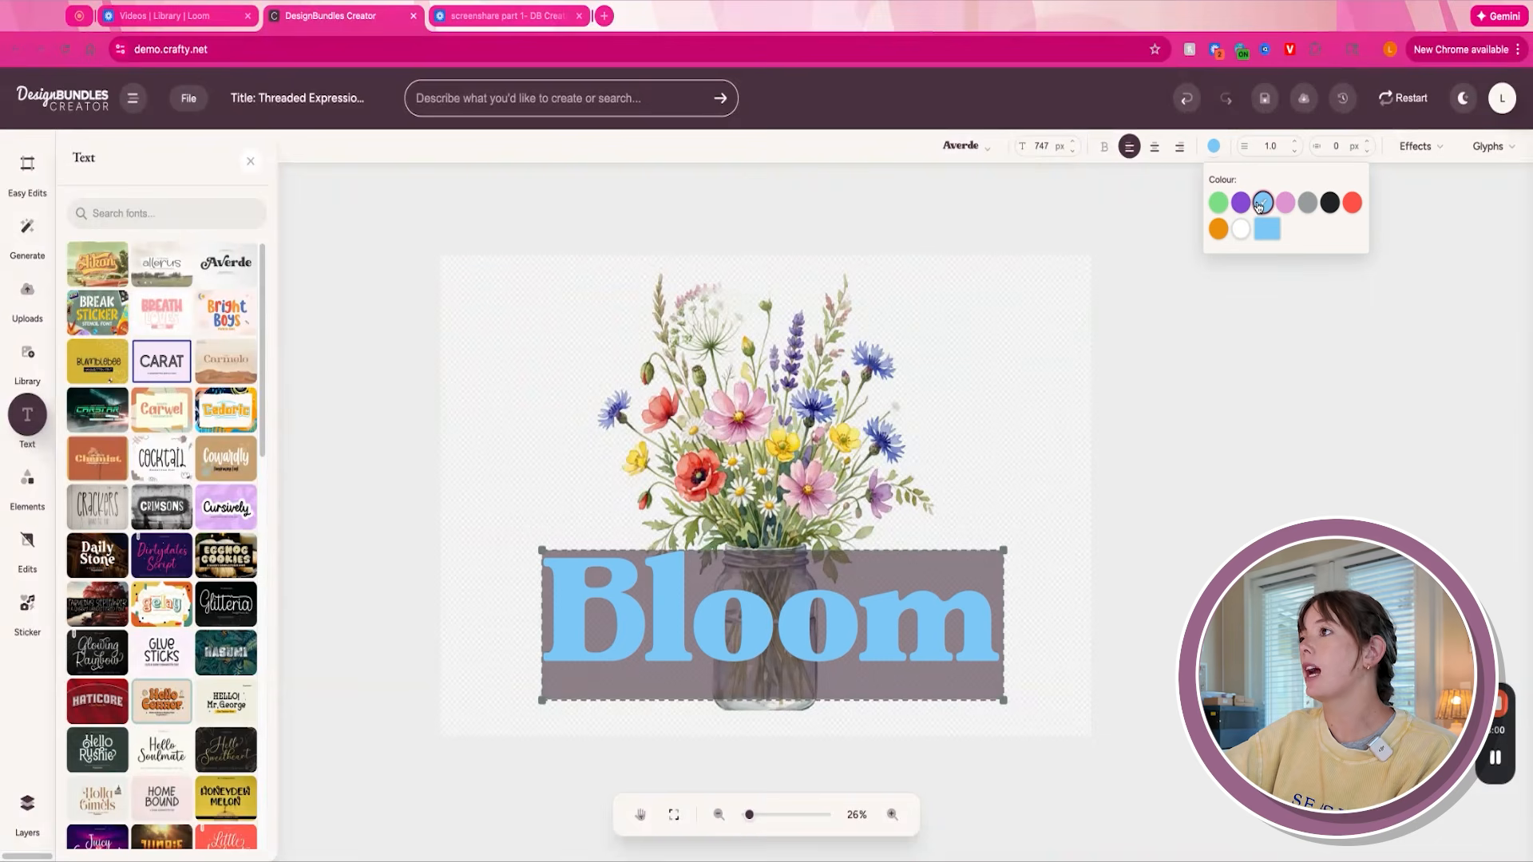
- Try red and then orange as the colour of the "Bloom" text
click(1352, 206)
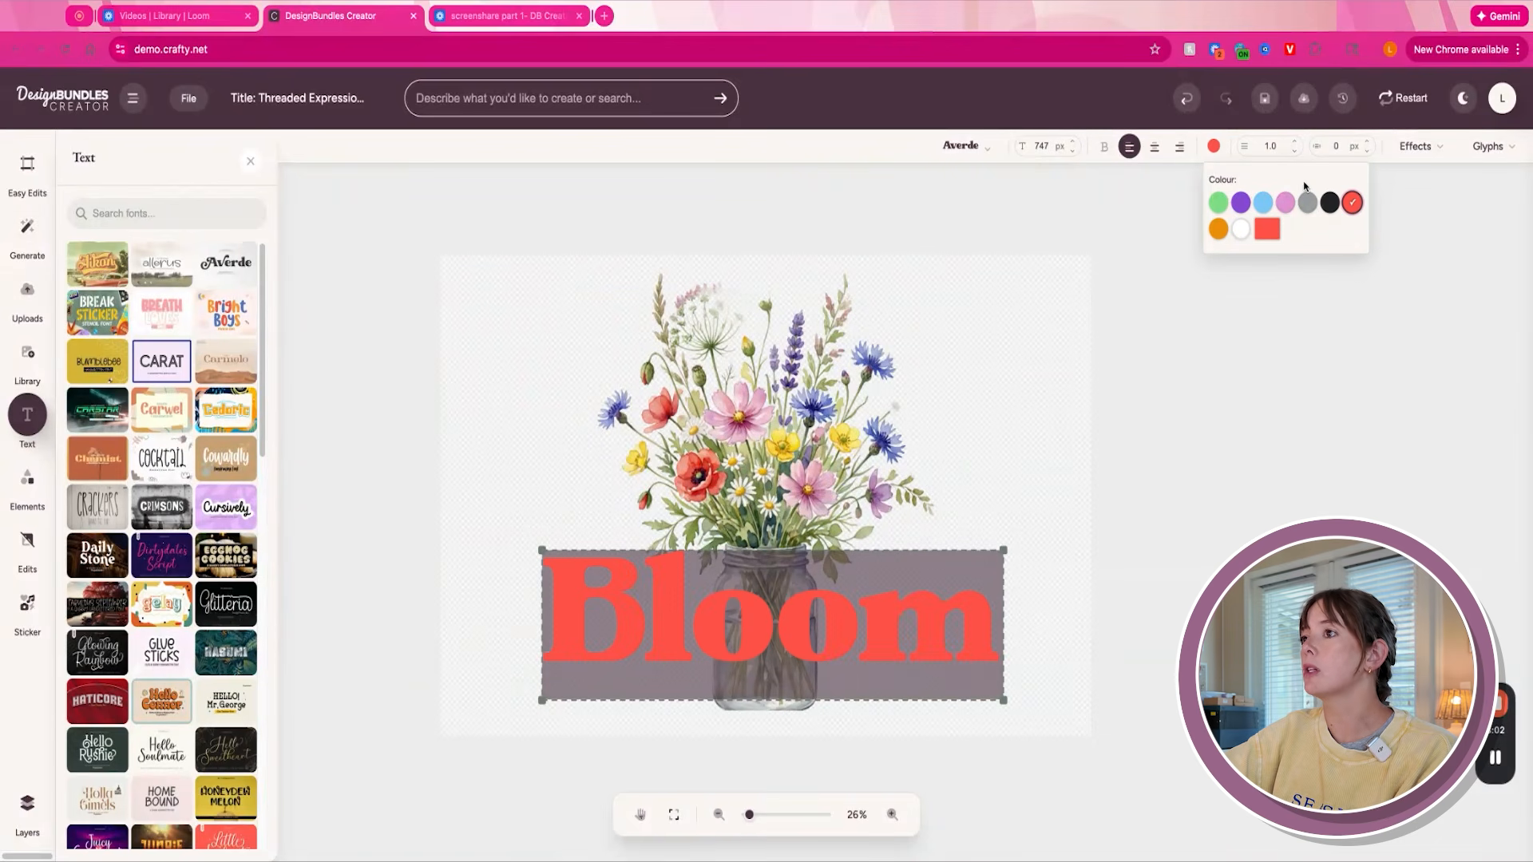
click(1219, 231)
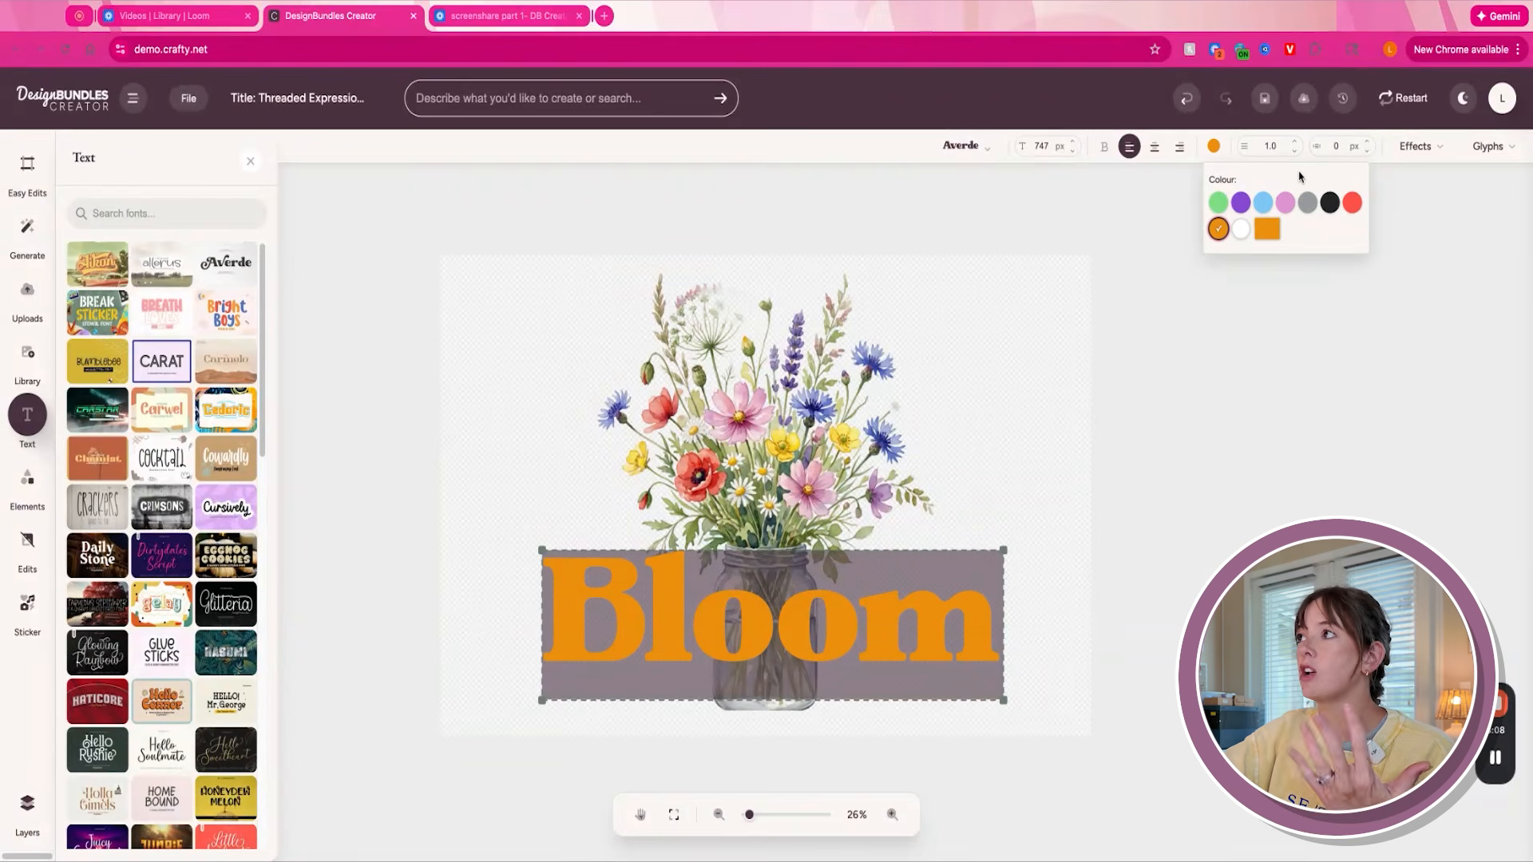
- Bend the "Bloom" text into an arch of 33% and give it a white outline 20 px wide
click(1403, 147)
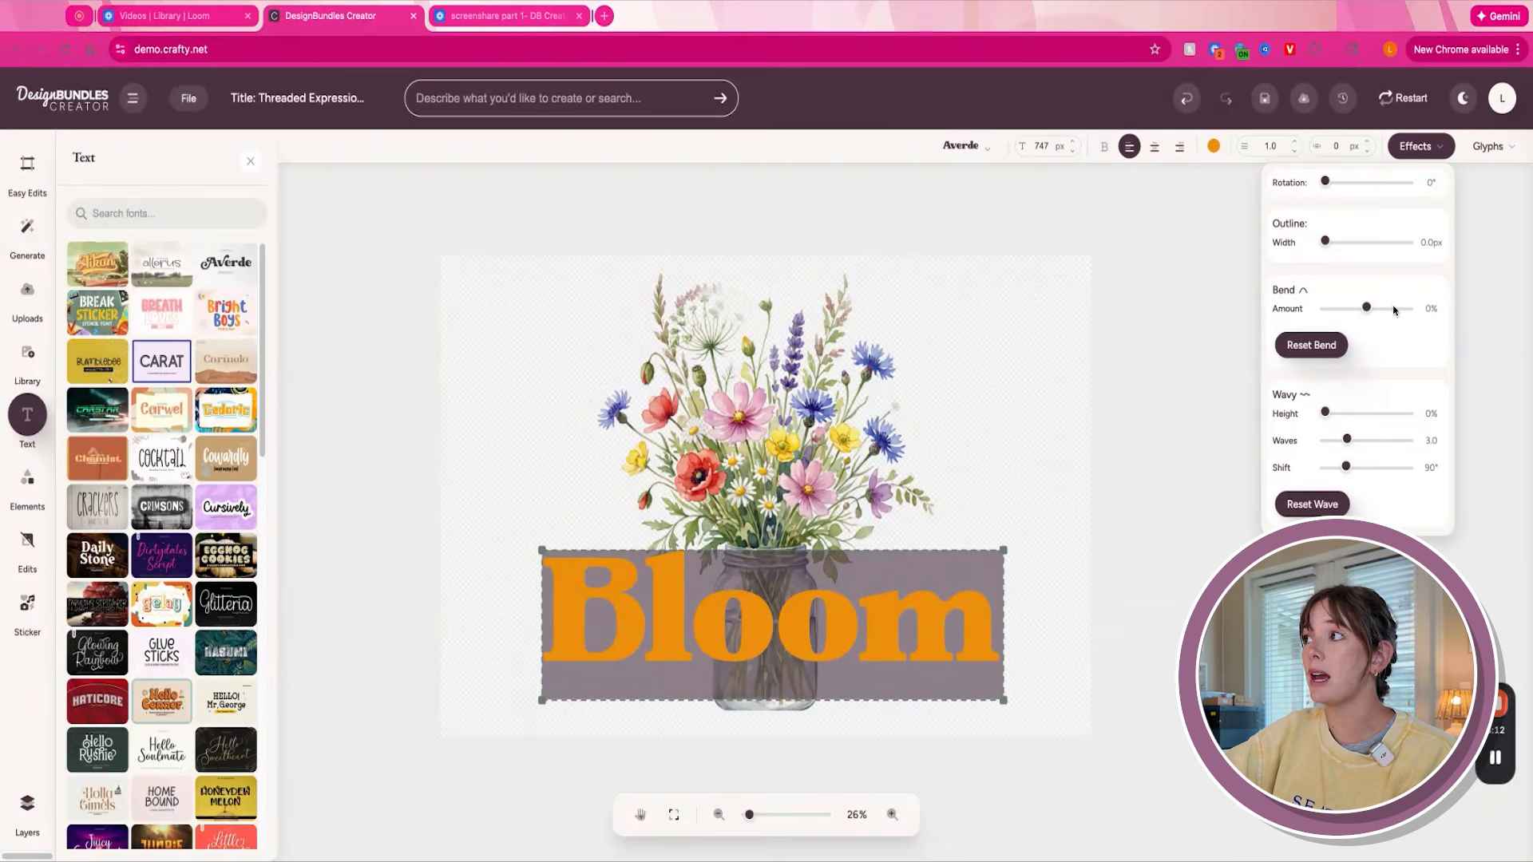
drag(1368, 310, 1380, 308)
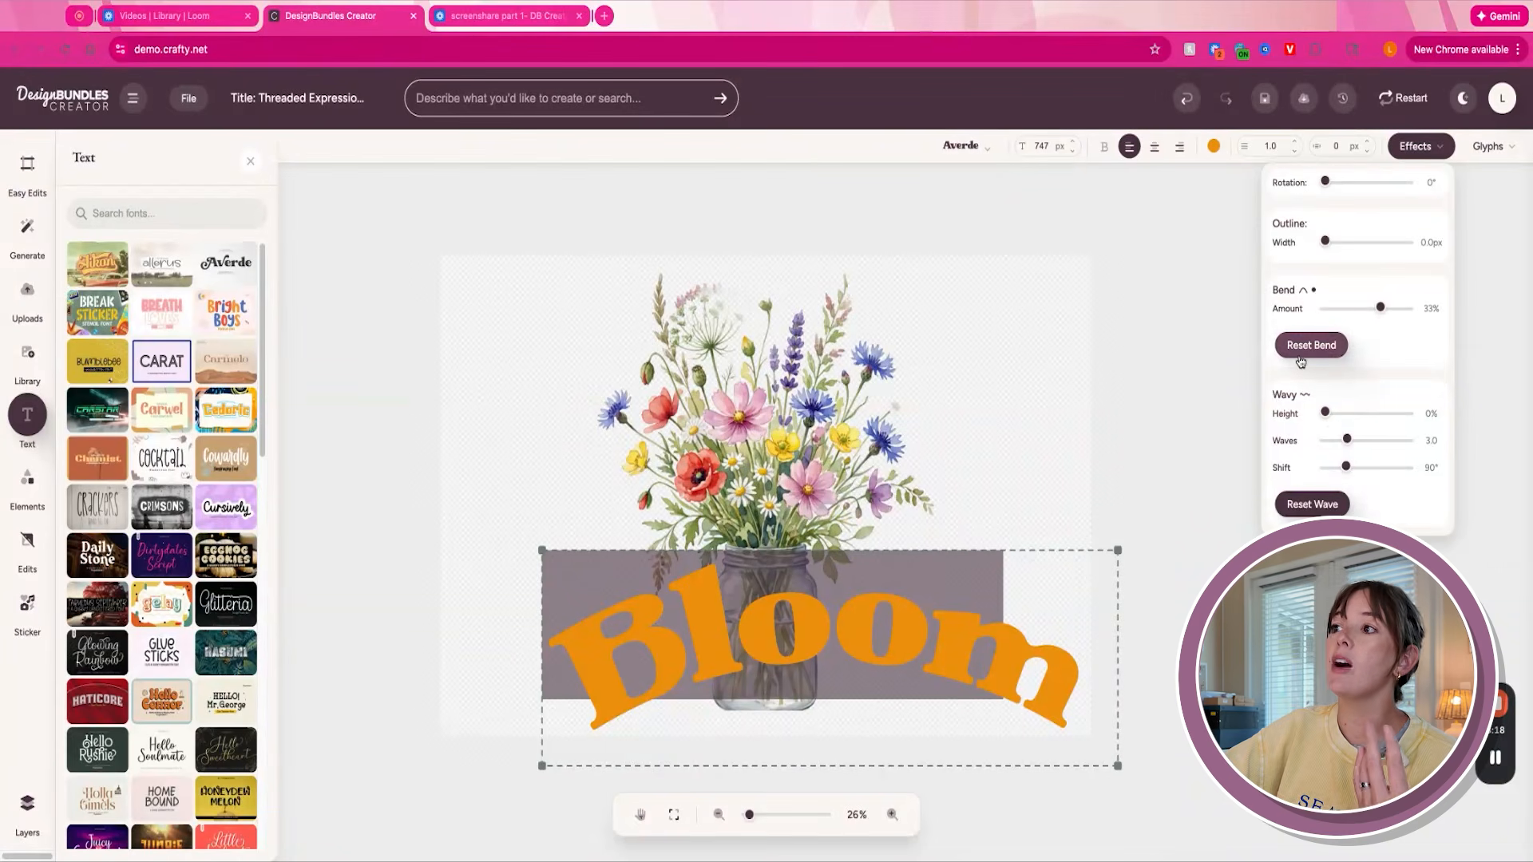
drag(1325, 246, 1365, 241)
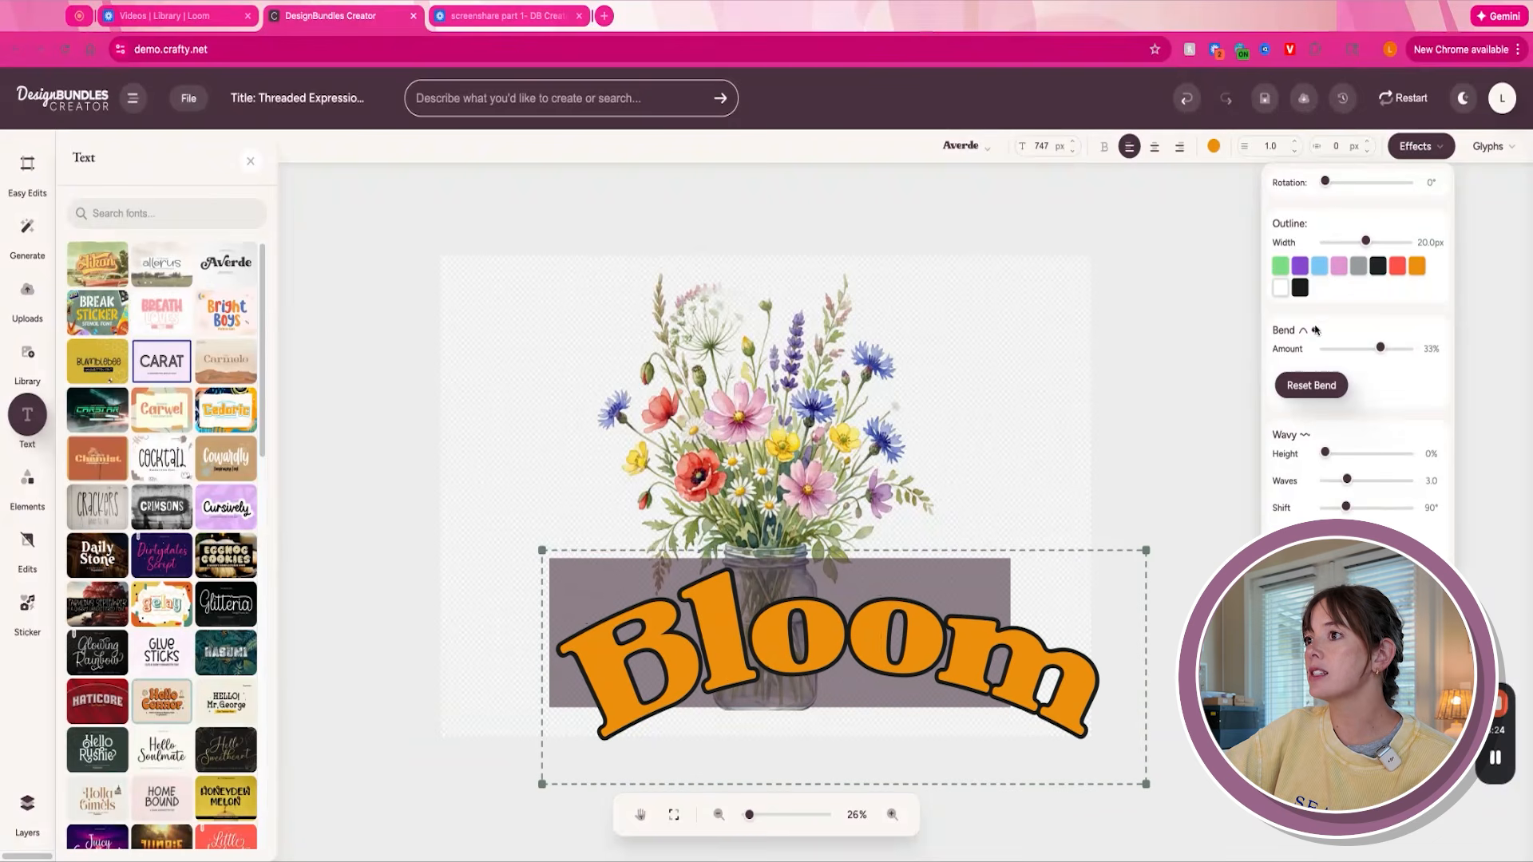
click(1280, 291)
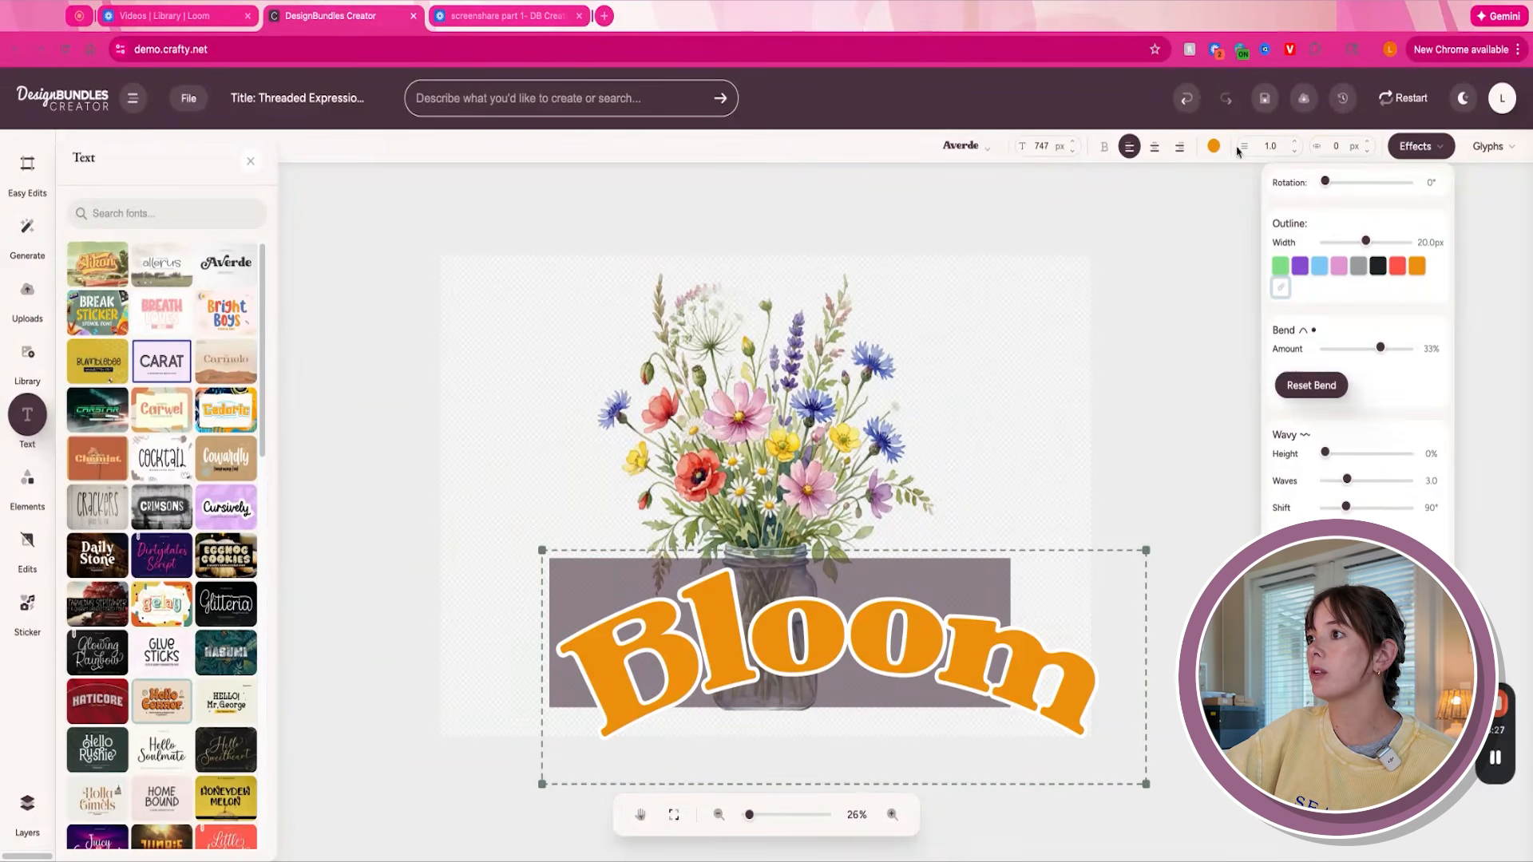
- Change the fill colour of the "Bloom" text to purple and centre the text across the jar
click(1214, 147)
click(1220, 204)
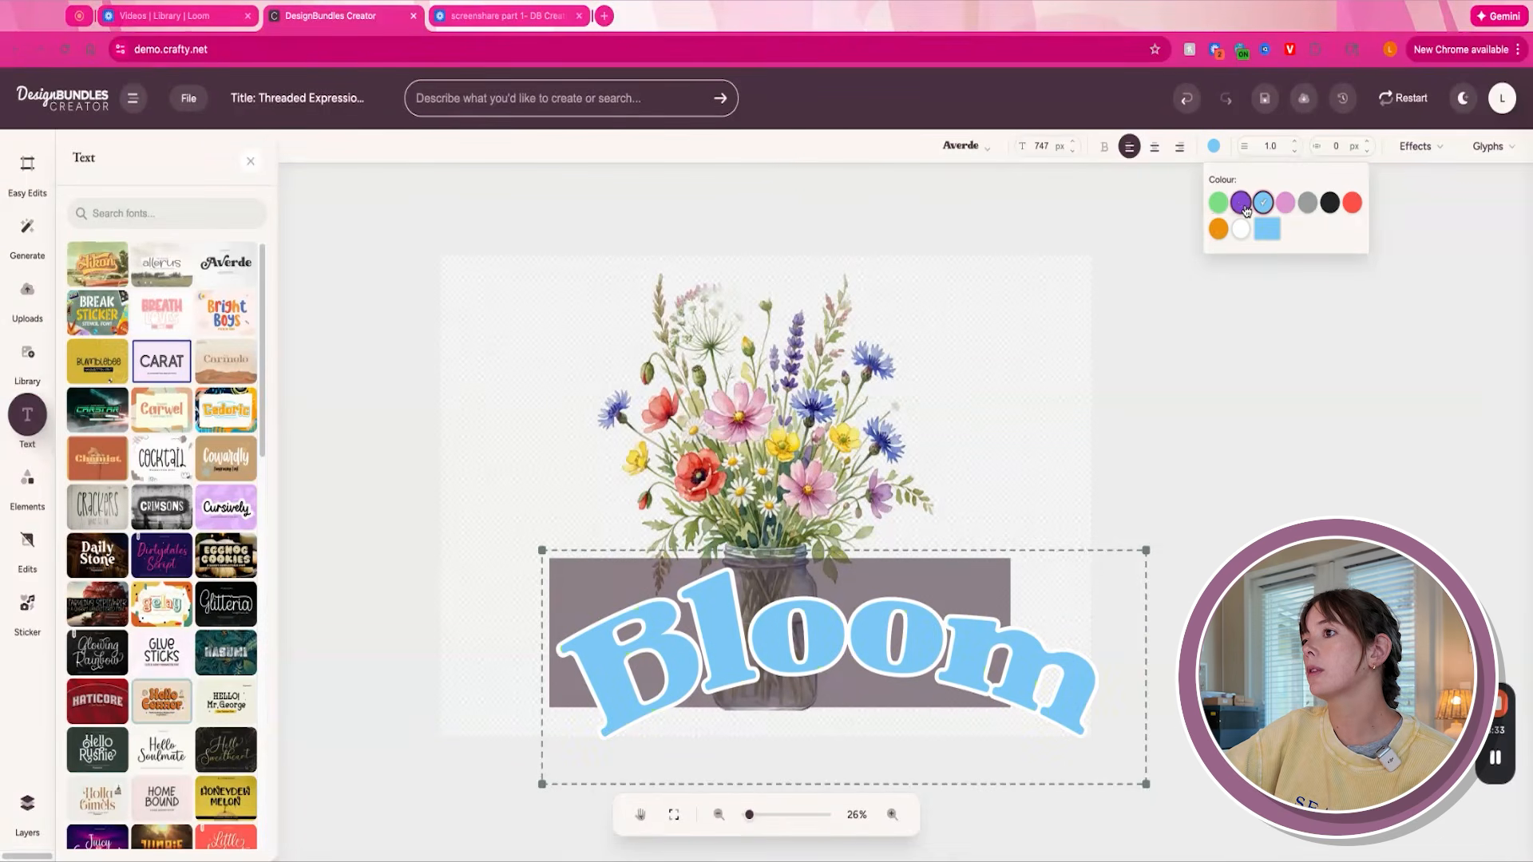
click(1241, 204)
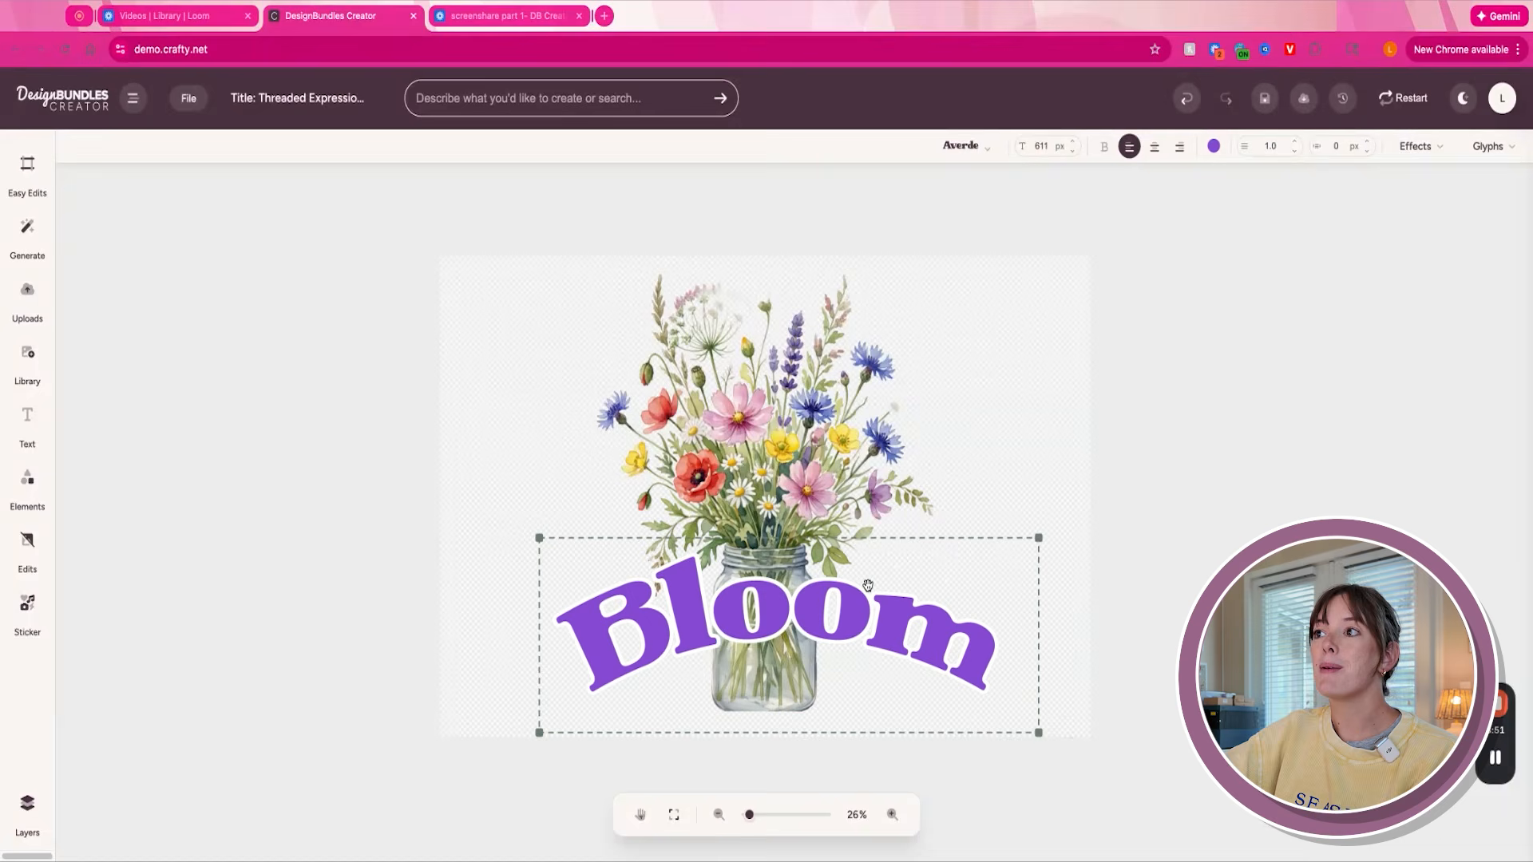
drag(890, 587, 868, 585)
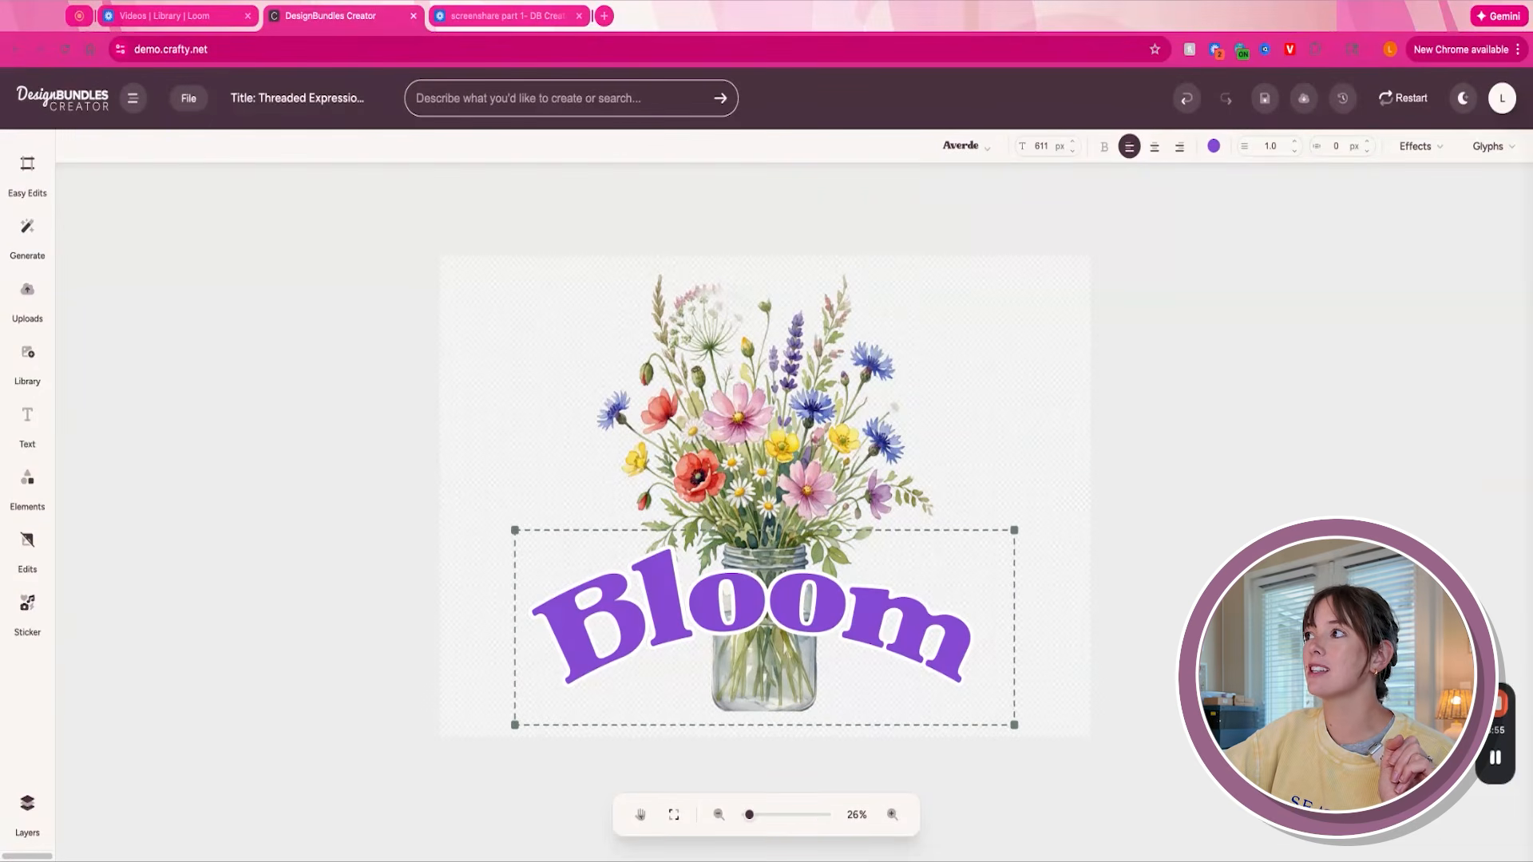
- Replace the letter "B" in "Bloom" with a curled alternate B glyph from the Averde font
click(1515, 148)
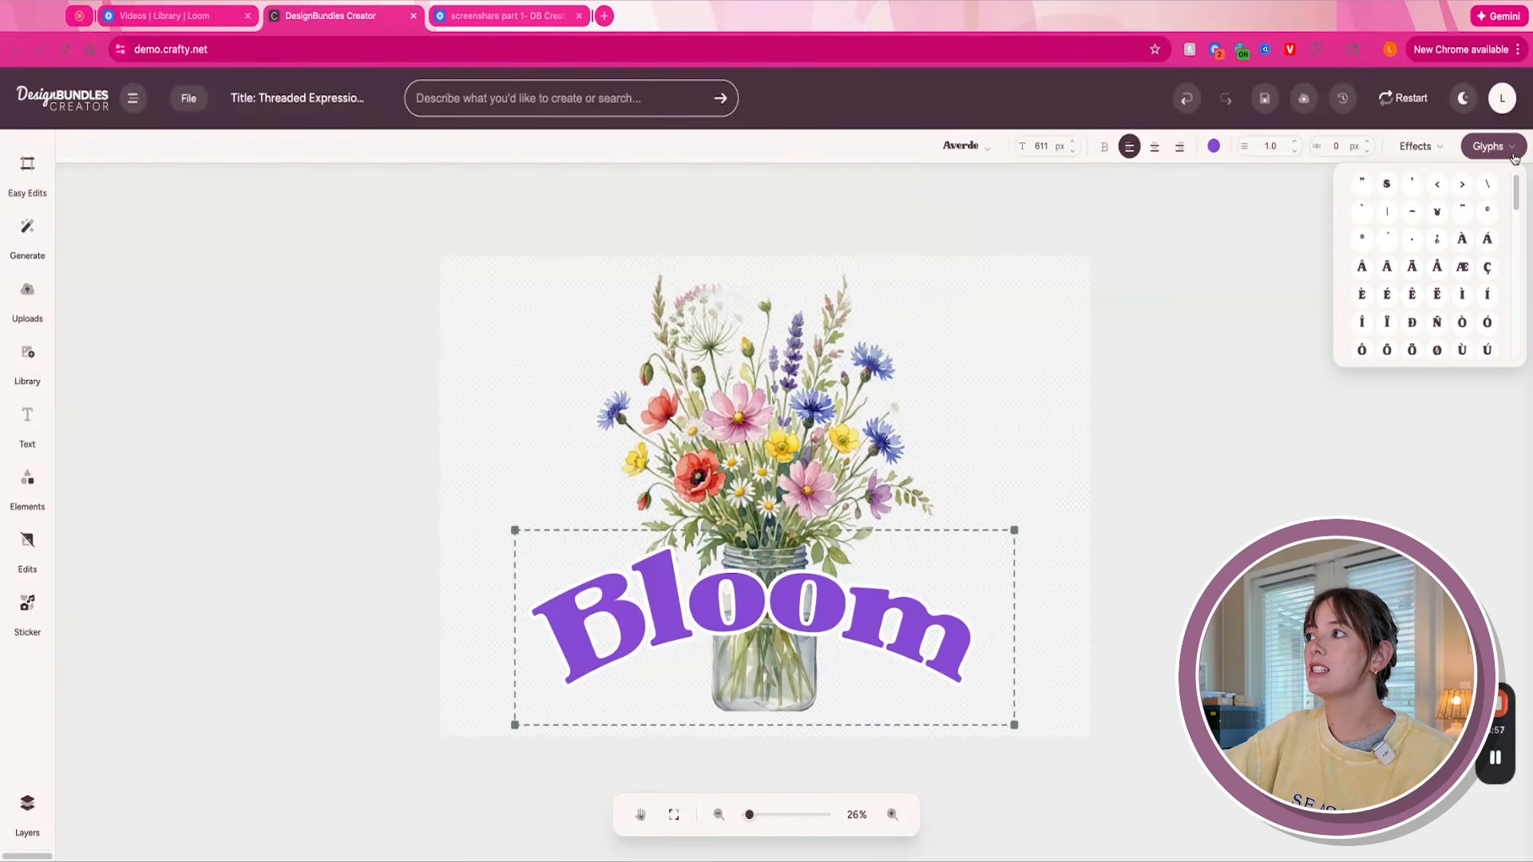
scroll(1514, 188, down, 10)
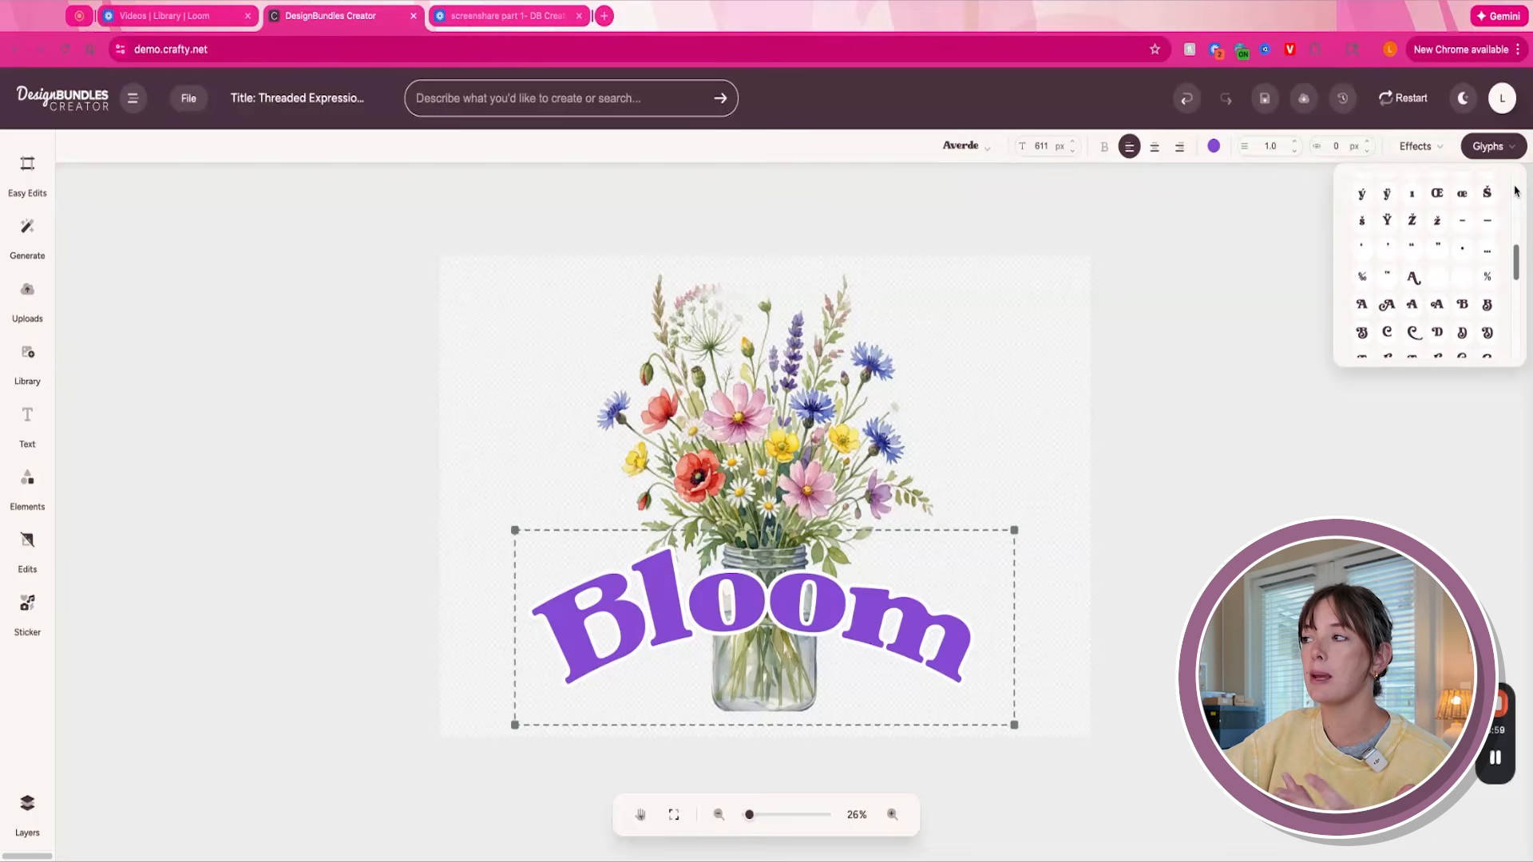
scroll(1514, 189, down, 5)
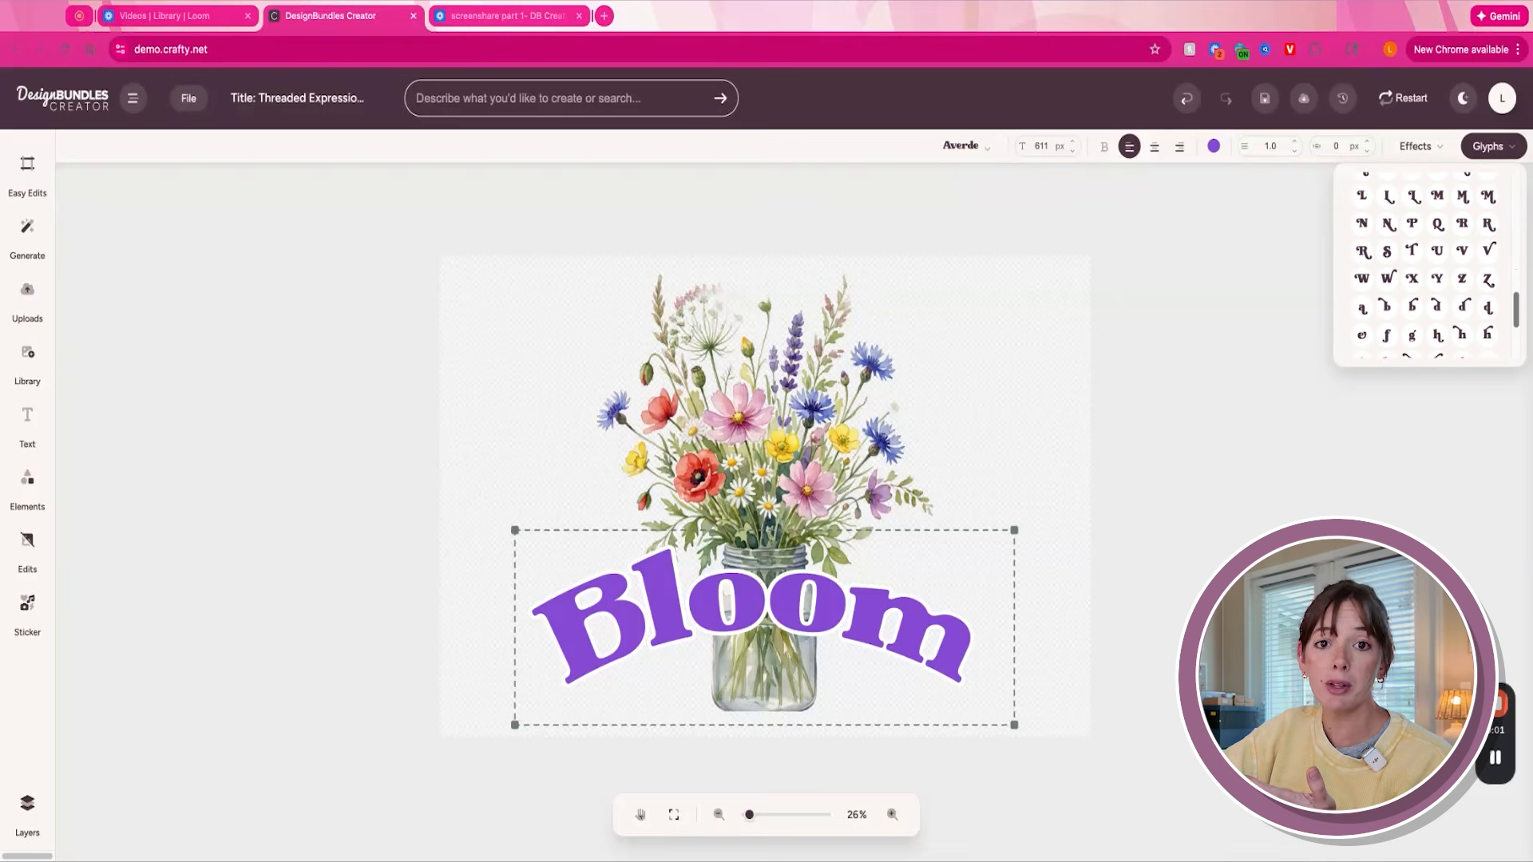
scroll(1429, 263, down, 1)
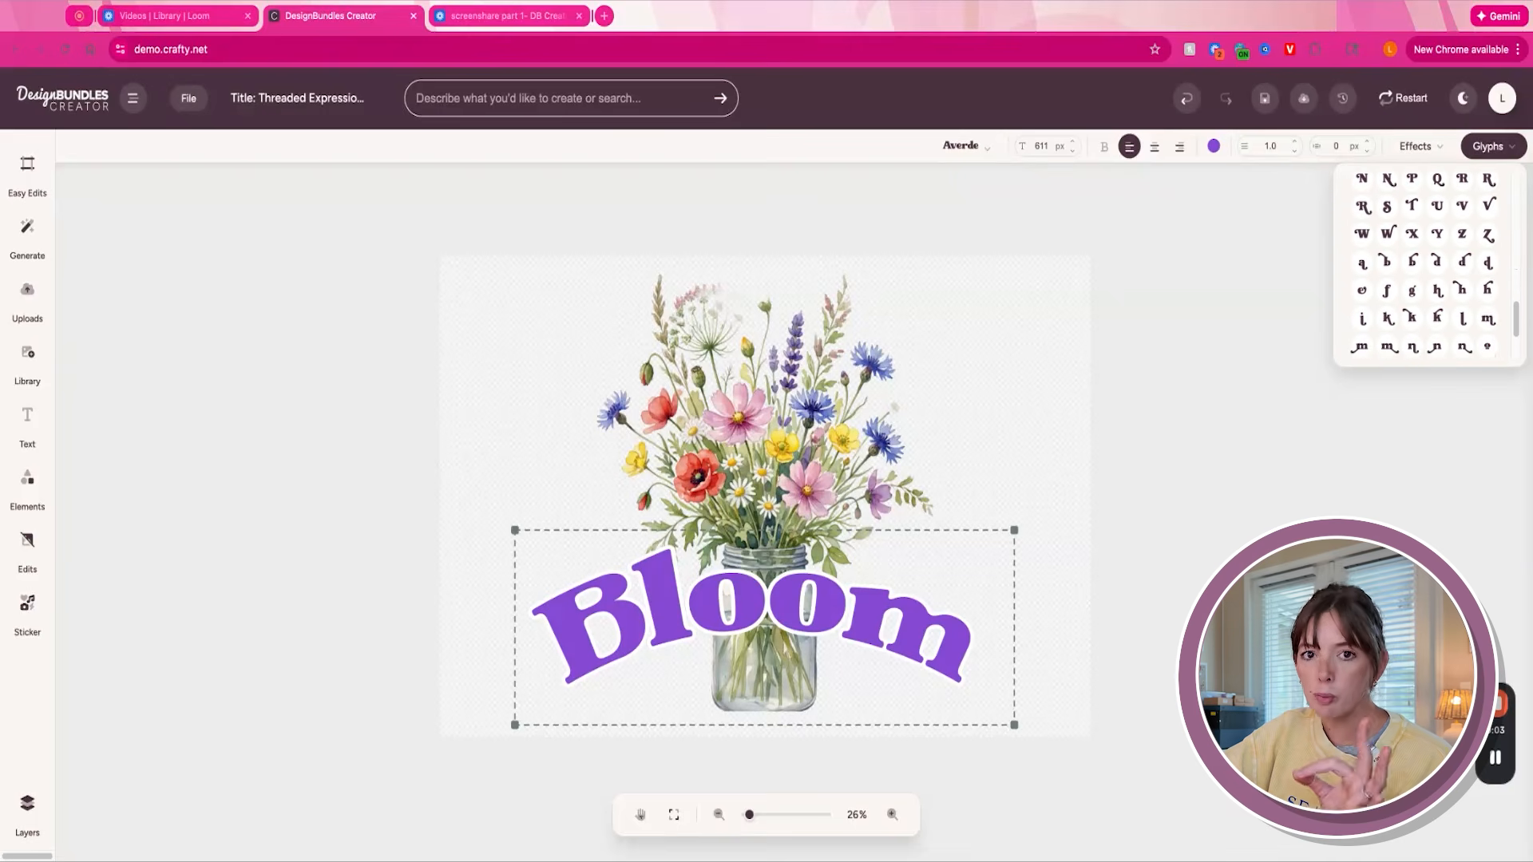
double_click(711, 583)
click(645, 617)
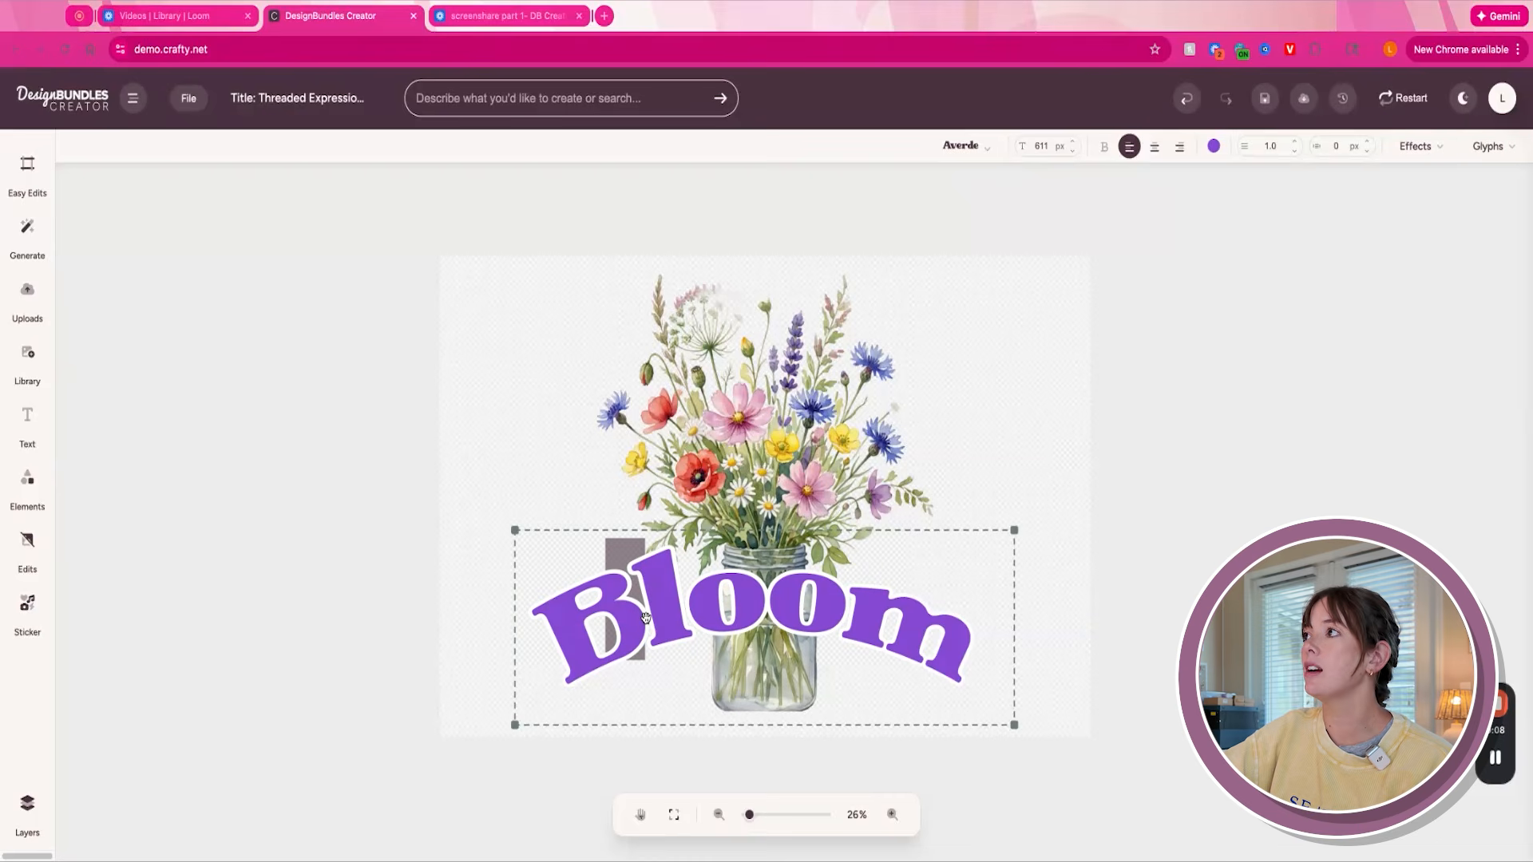
click(1499, 147)
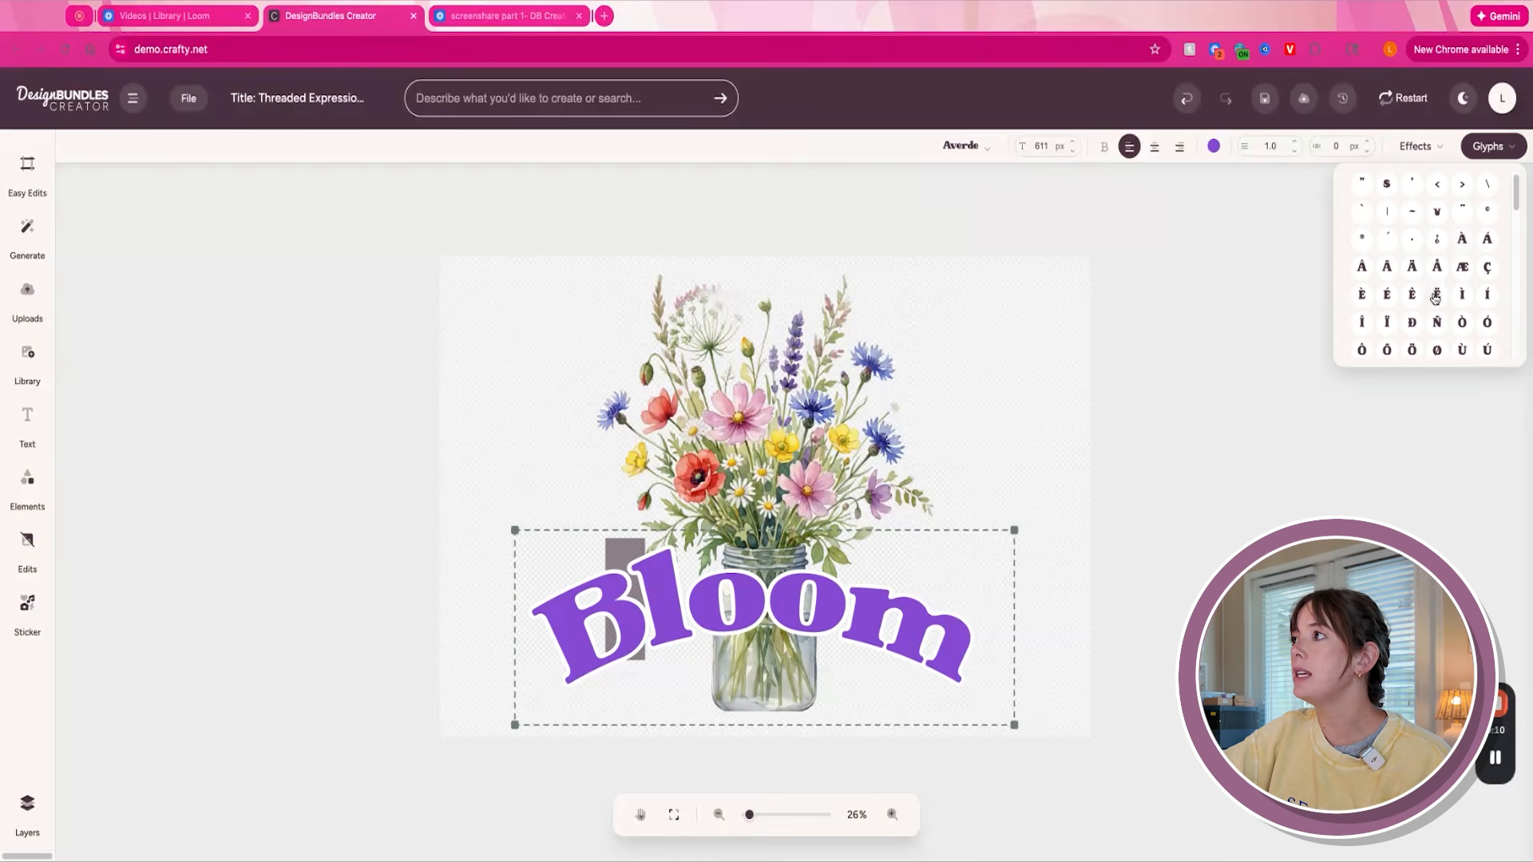
scroll(1428, 263, down, 5)
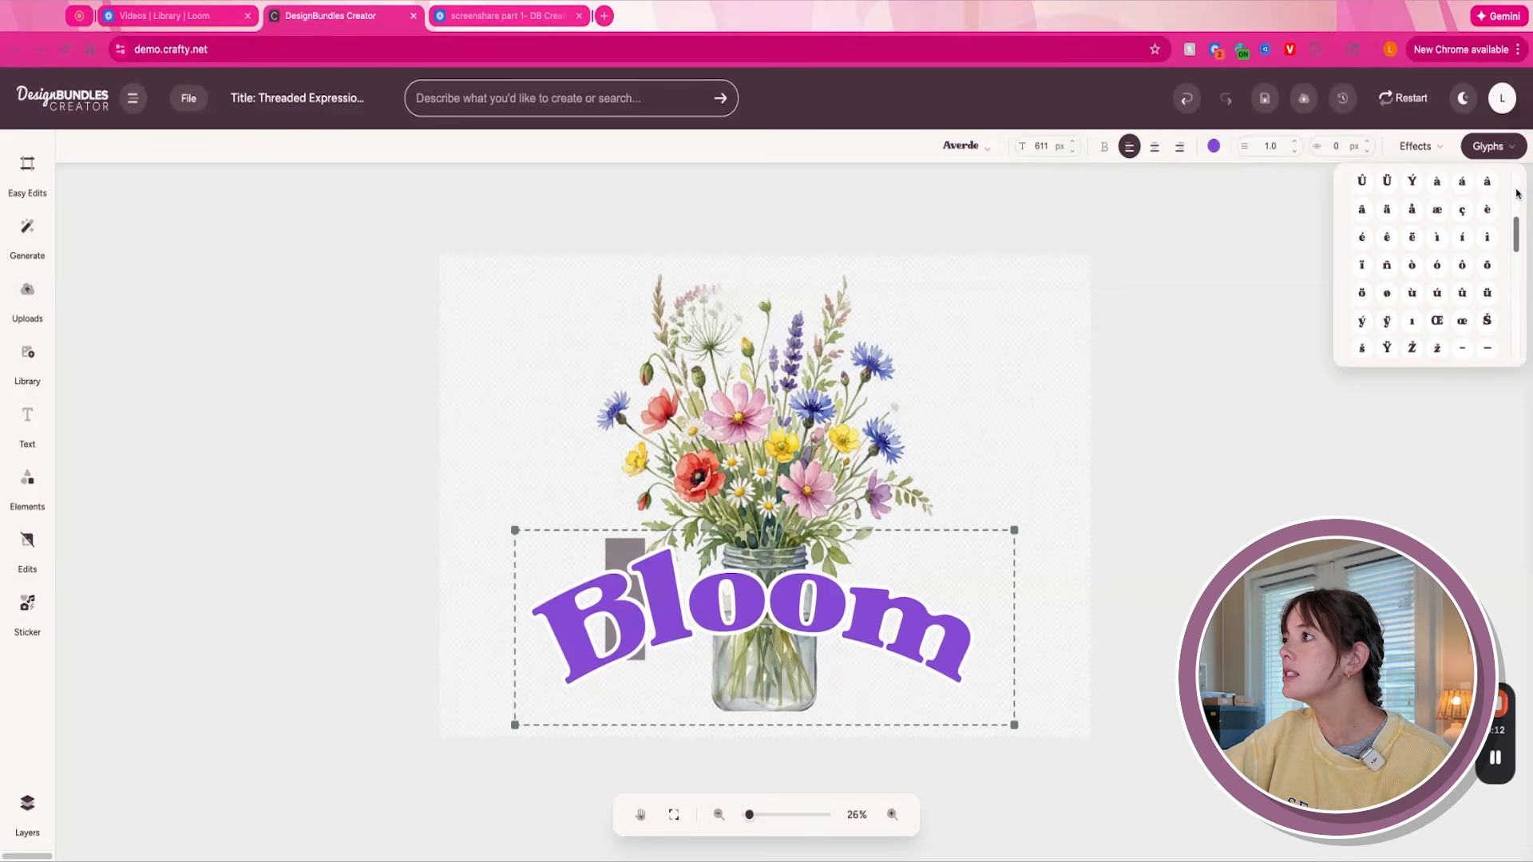
click(1403, 307)
click(1363, 325)
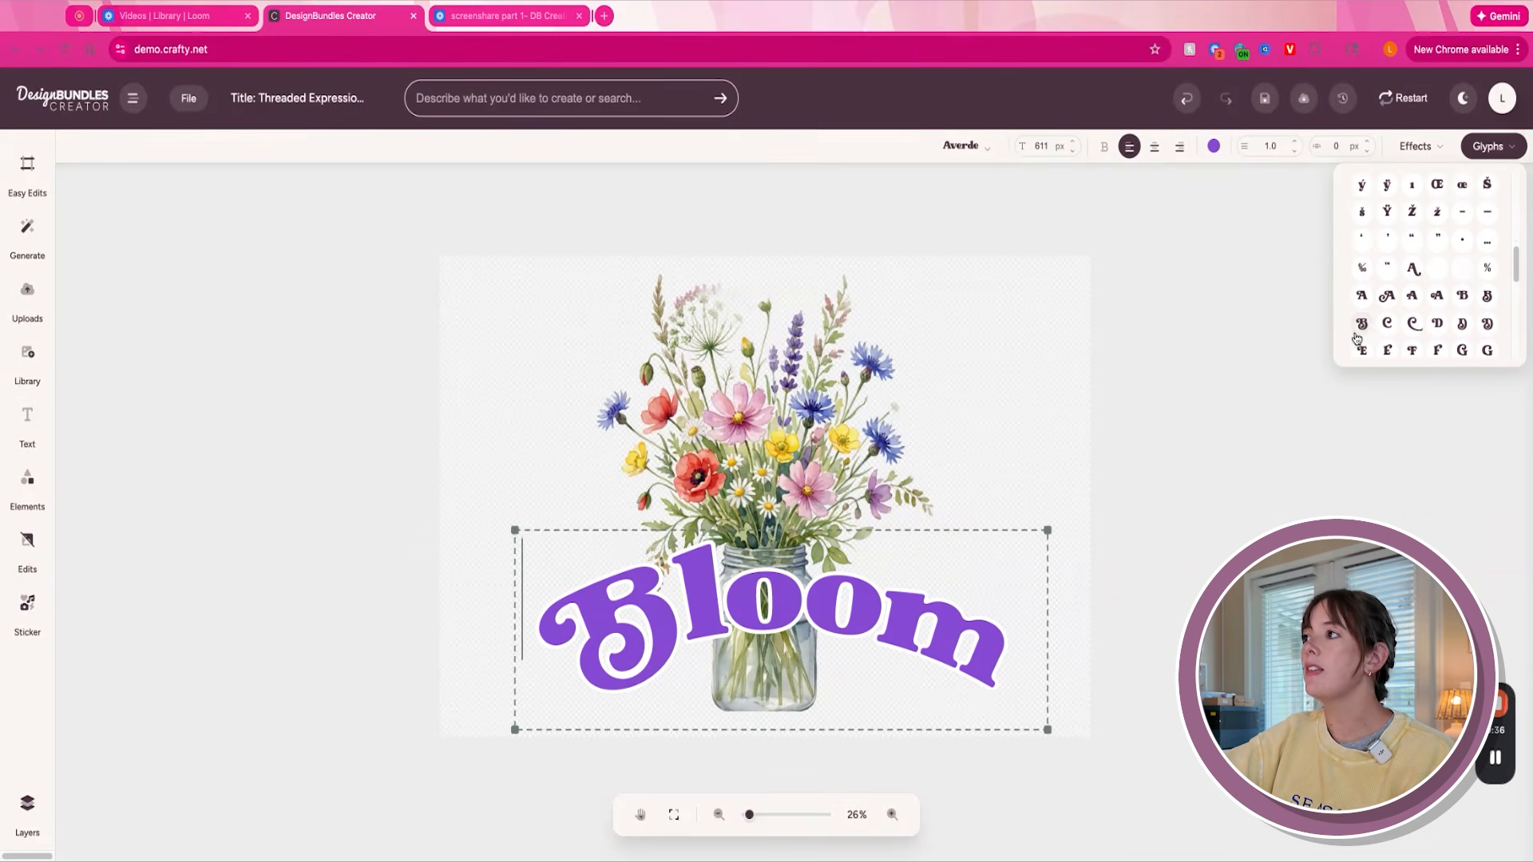
- Replace the final "m" of the text with a decorative capital M glyph that has swashes
scroll(1505, 271, down, 3)
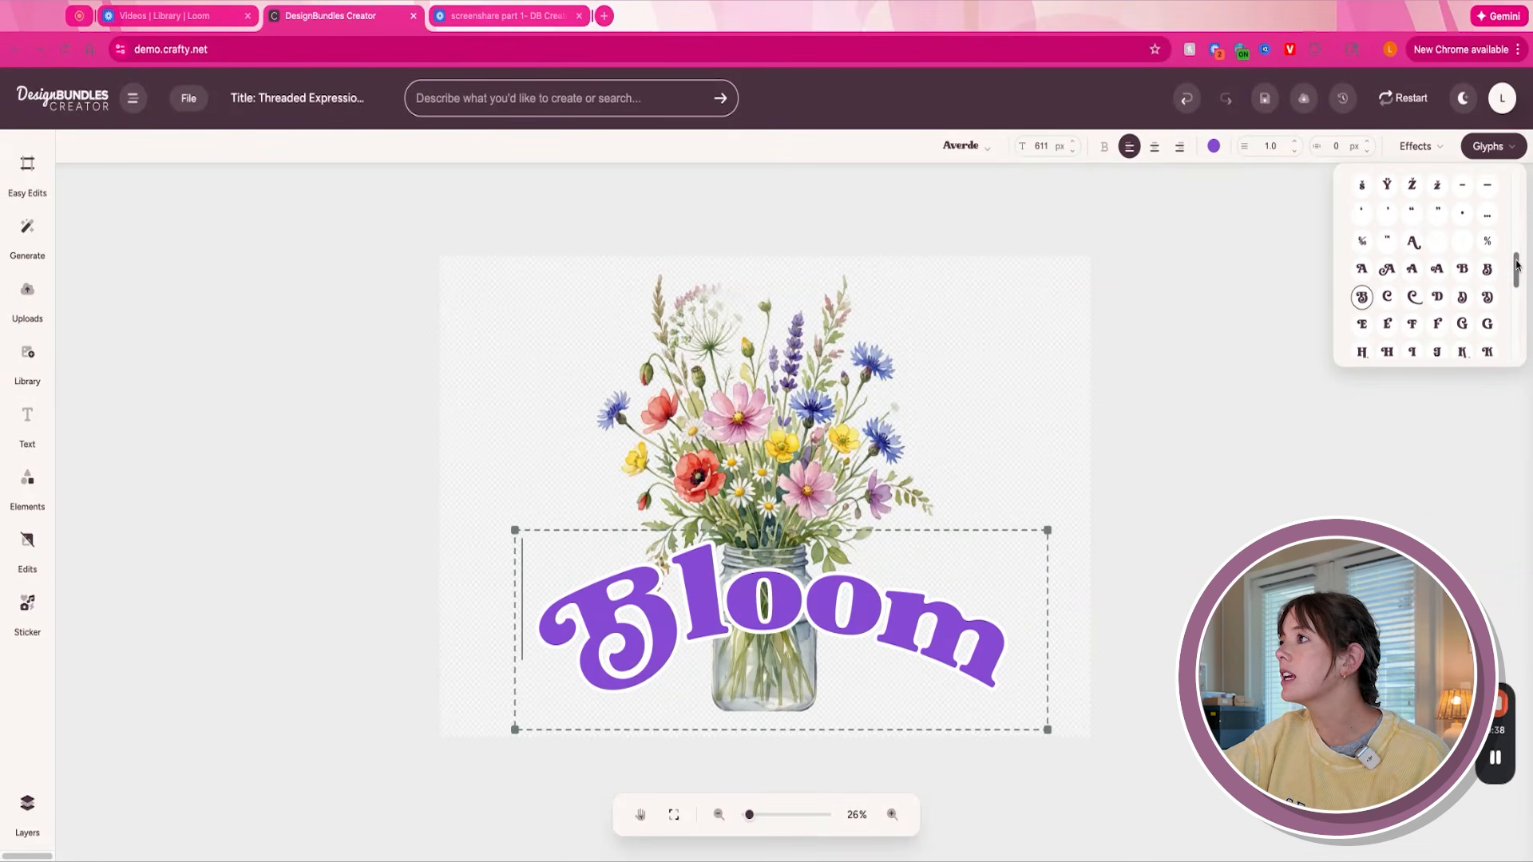
click(990, 635)
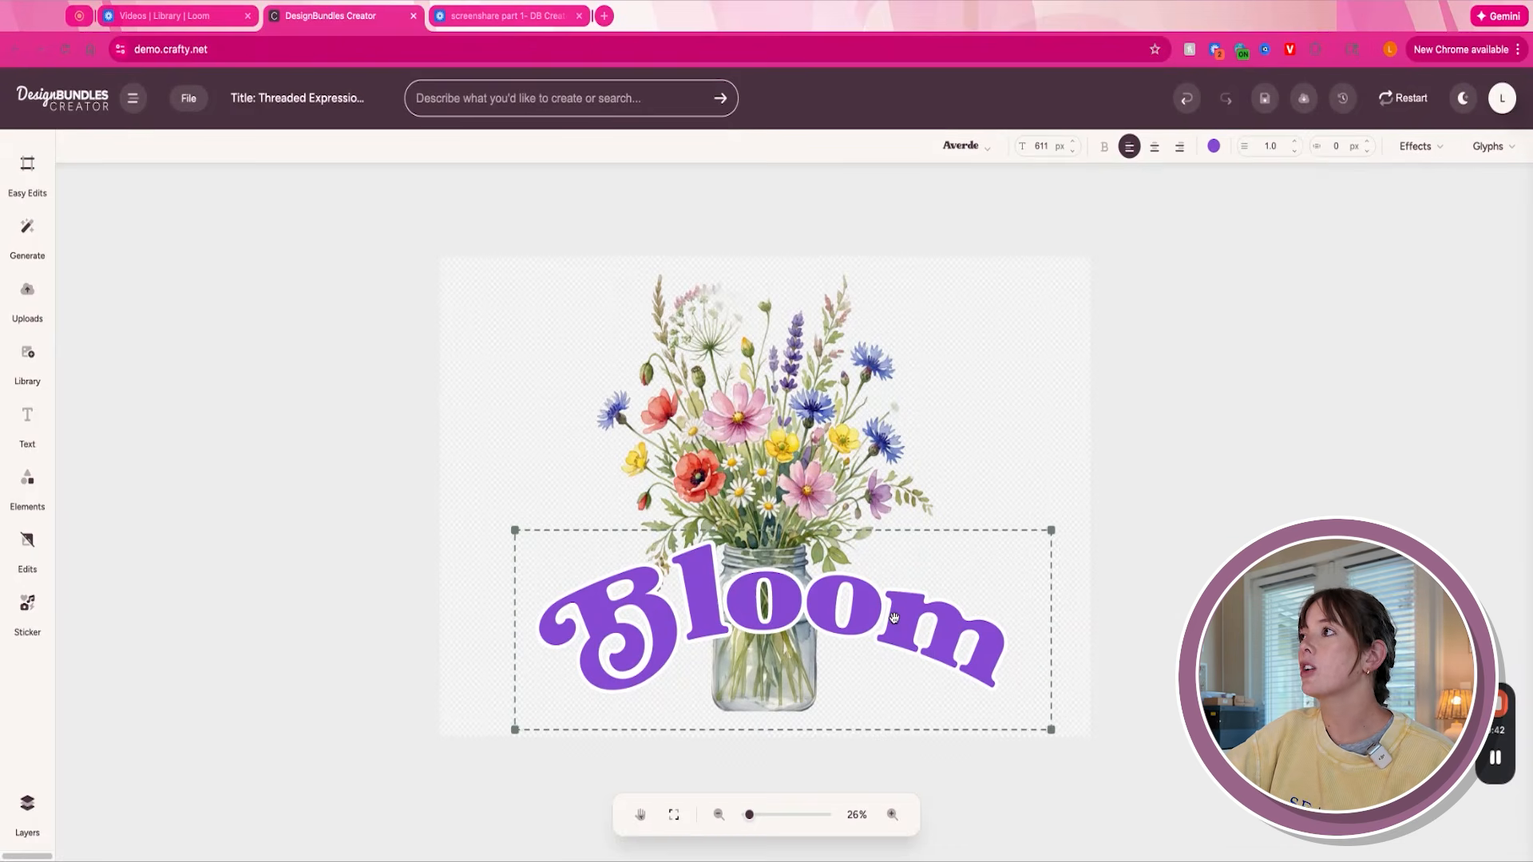
key(BackSpace)
click(1491, 147)
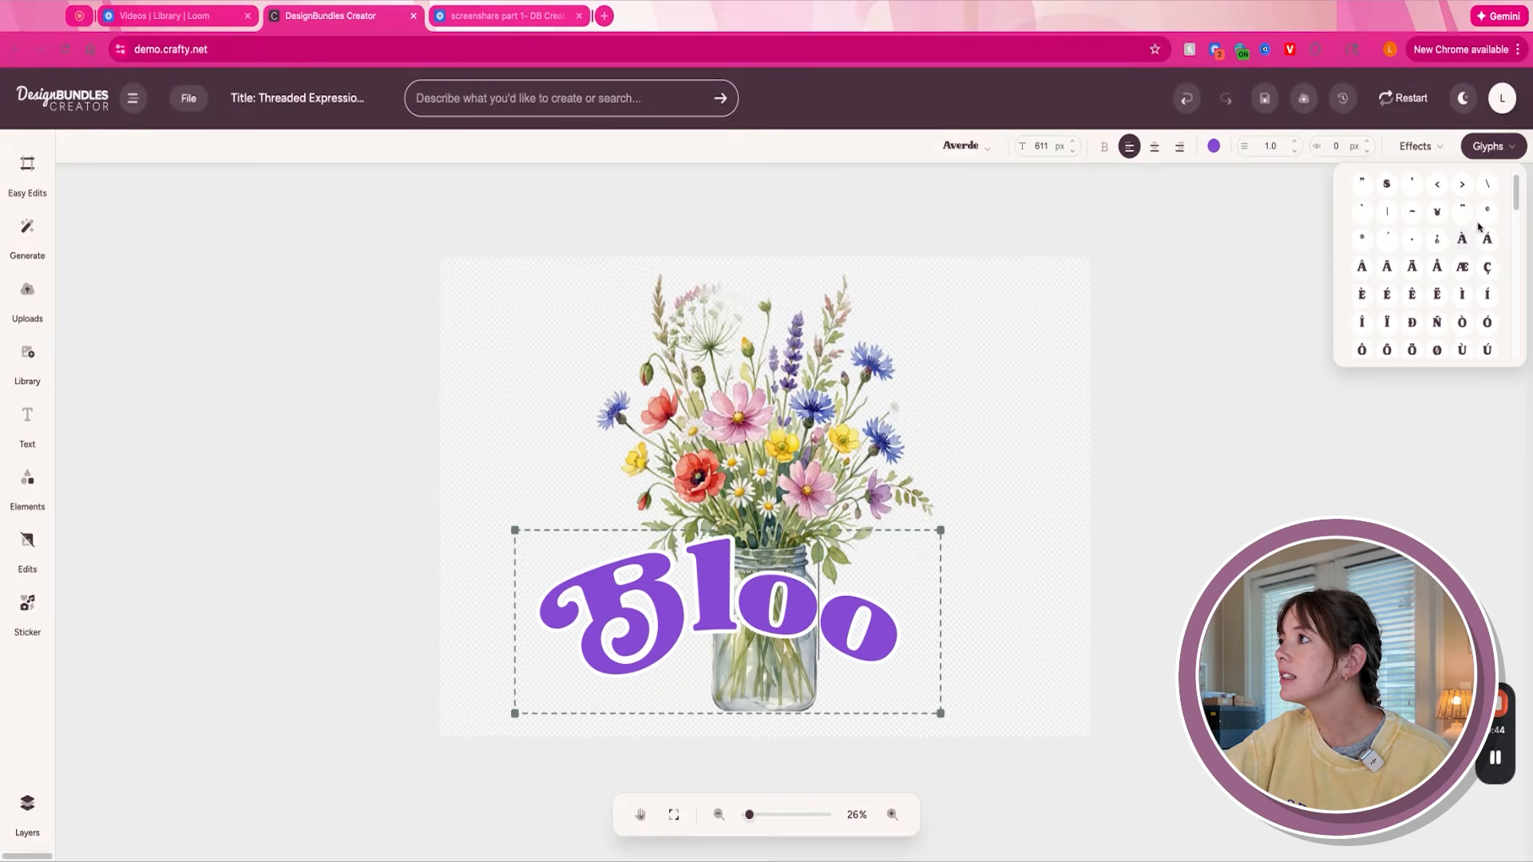
scroll(1481, 240, down, 5)
click(1489, 268)
- Replace the lowercase middle letters of the text with capitals "LOO"
click(882, 621)
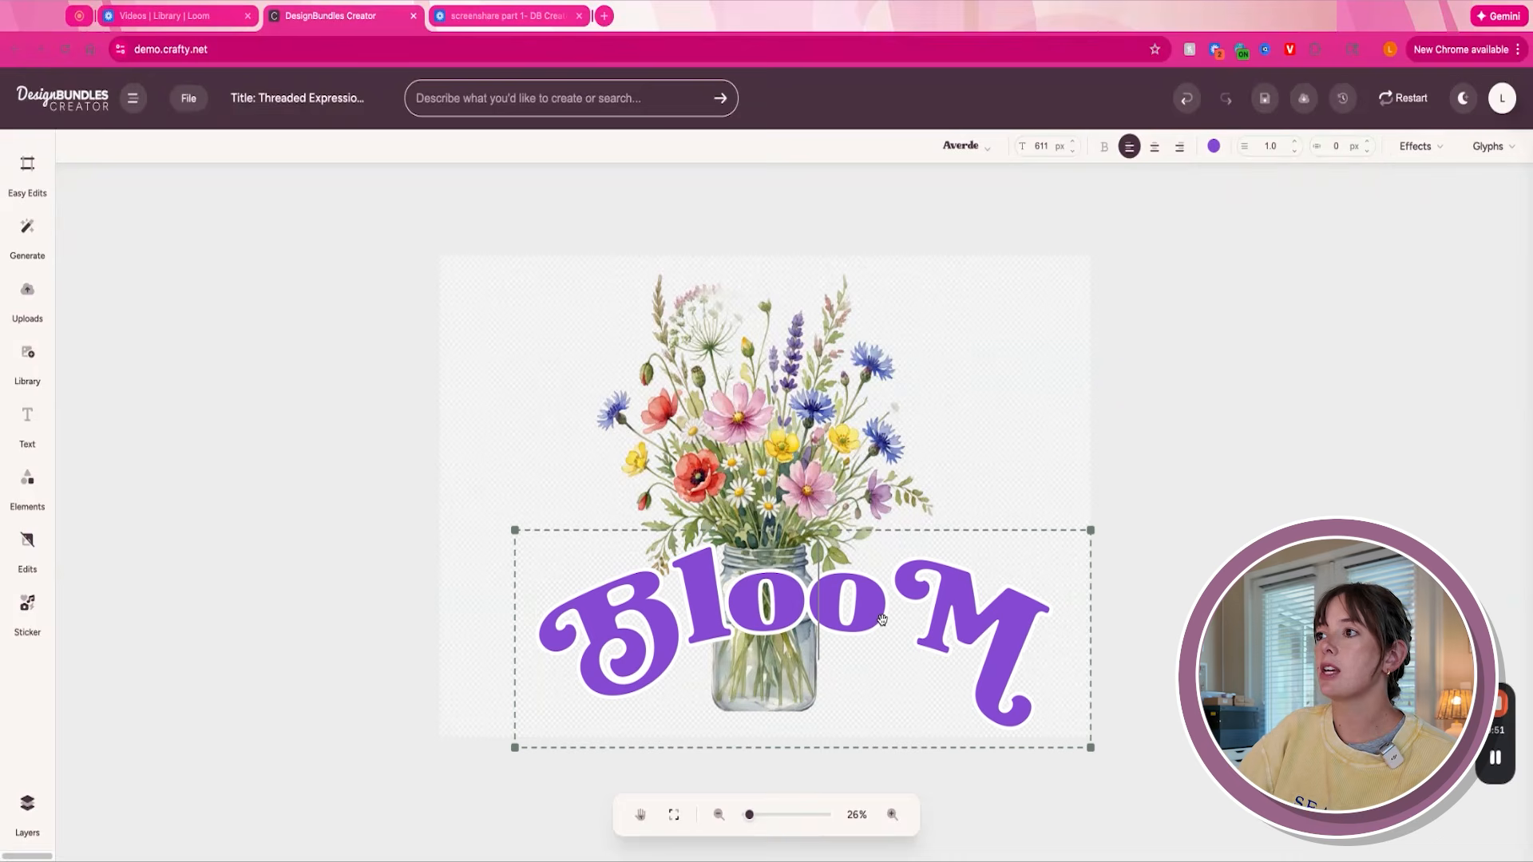
key(BackSpace)
key(BackSpace)
key(BackSpace)
text(LOOM)
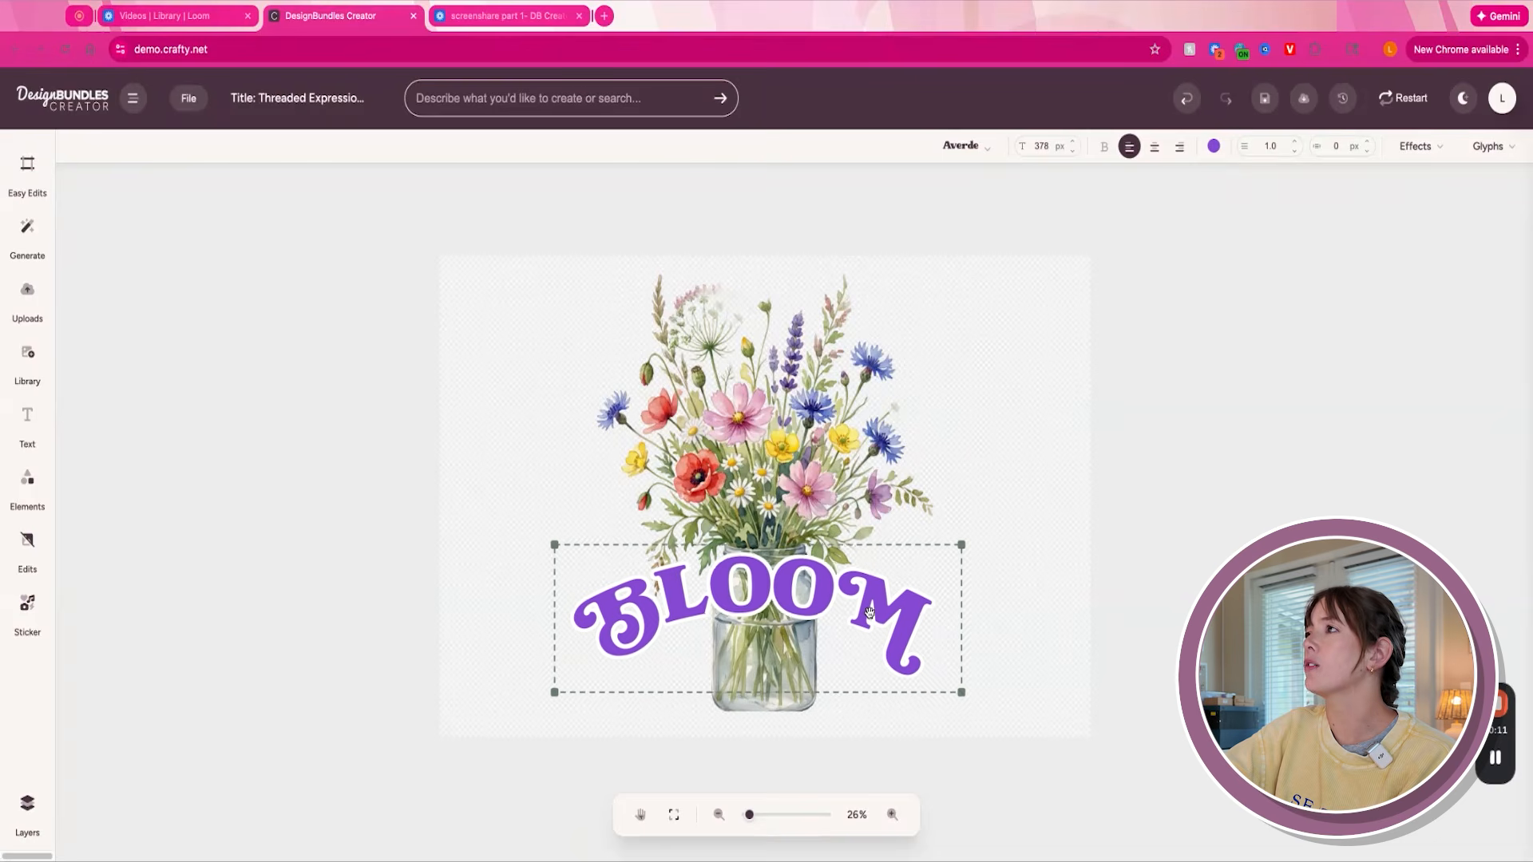
- Reset the bend so the "BLOOM" text is straight, and centre it over the jar
click(1414, 146)
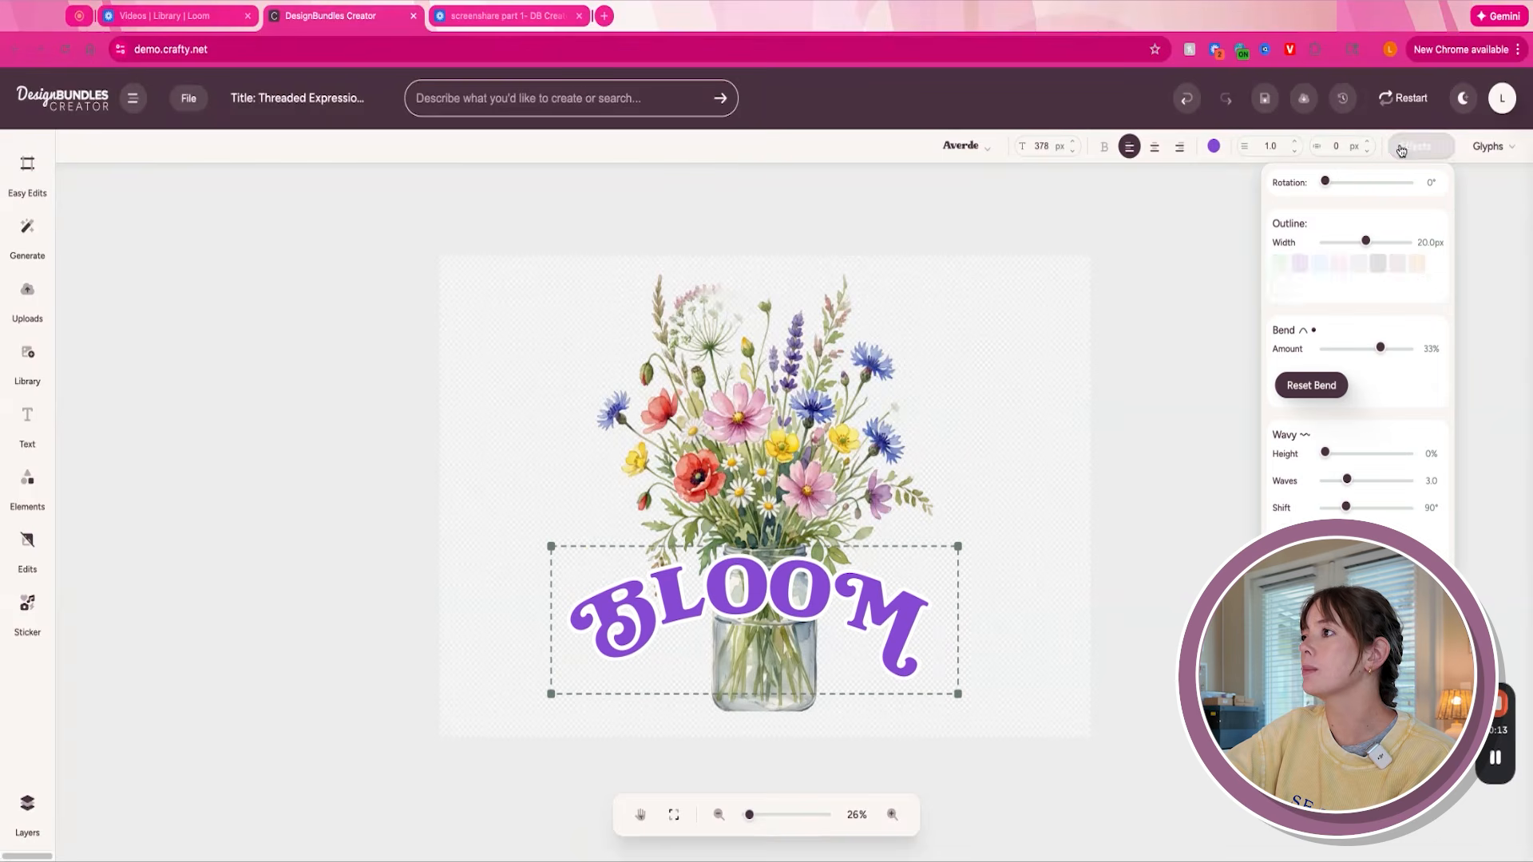
click(1310, 388)
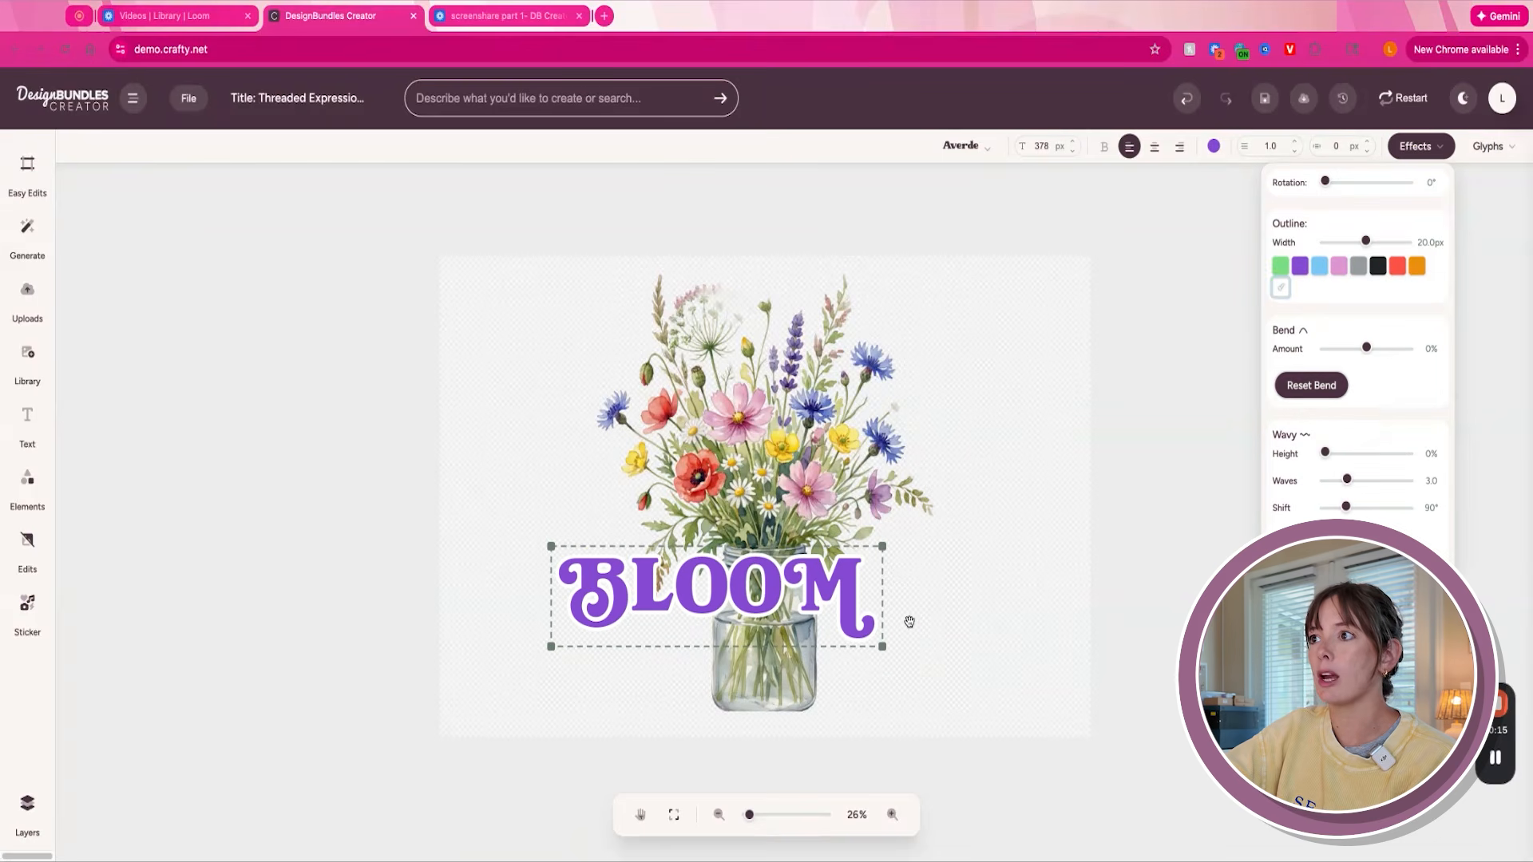
drag(800, 594, 830, 603)
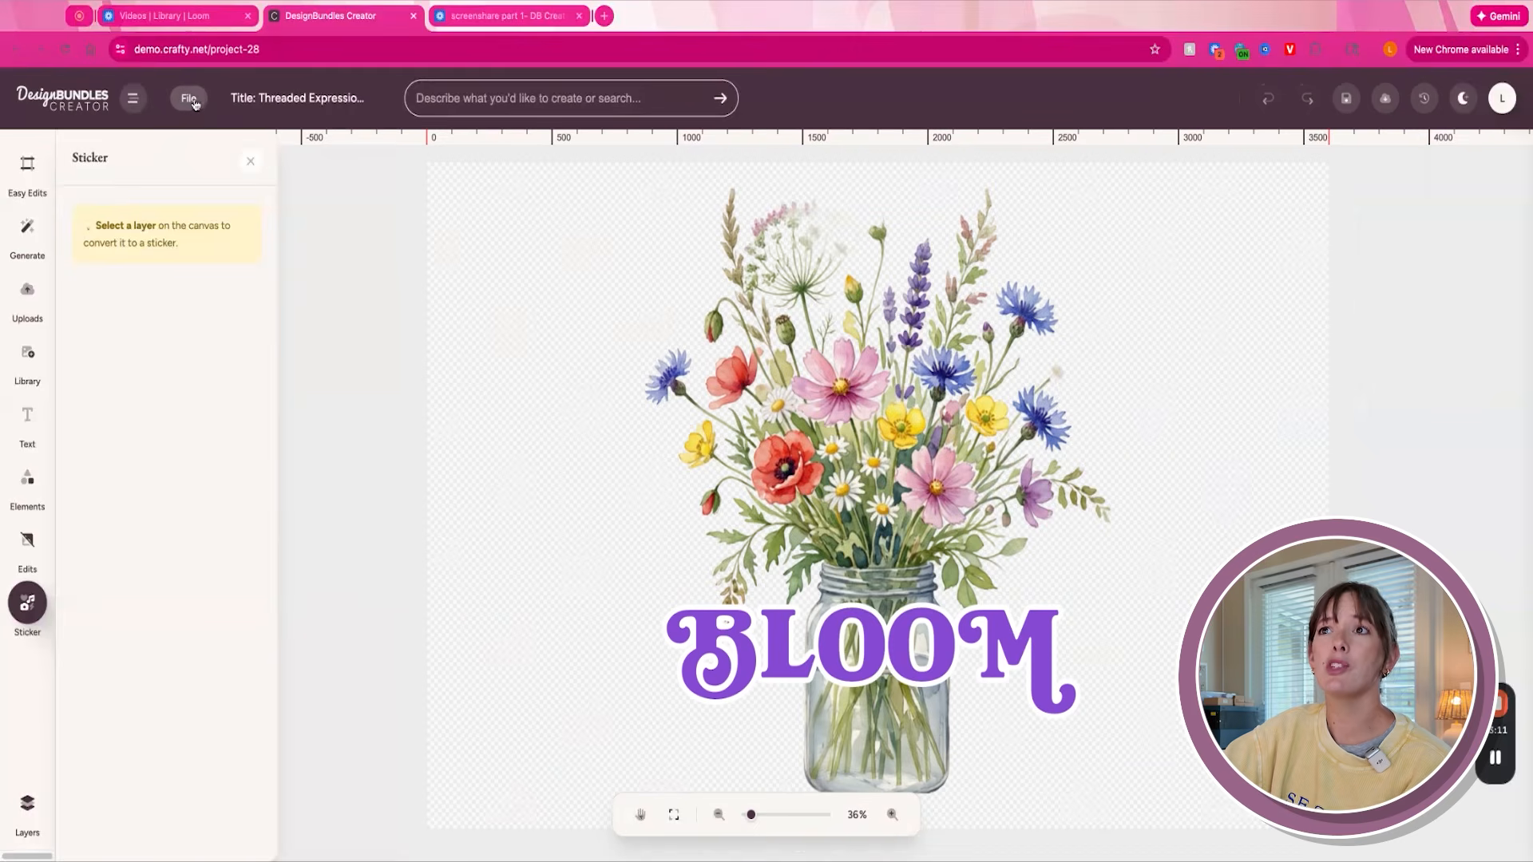
- Create a new project with a custom canvas 4 inches wide and 4 inches high
click(191, 100)
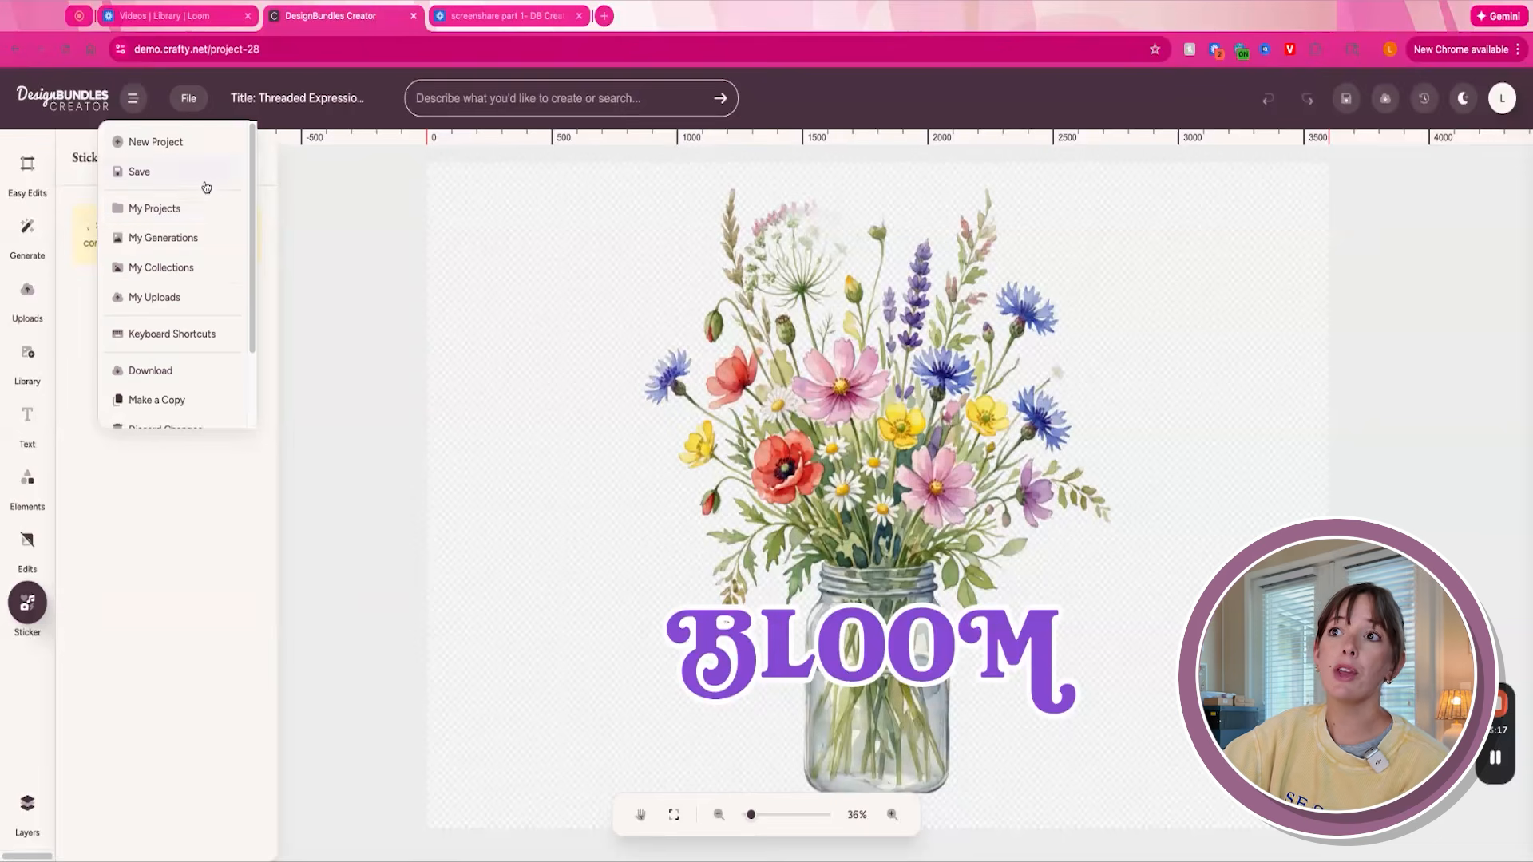
drag(246, 204, 247, 222)
scroll(246, 226, down, 2)
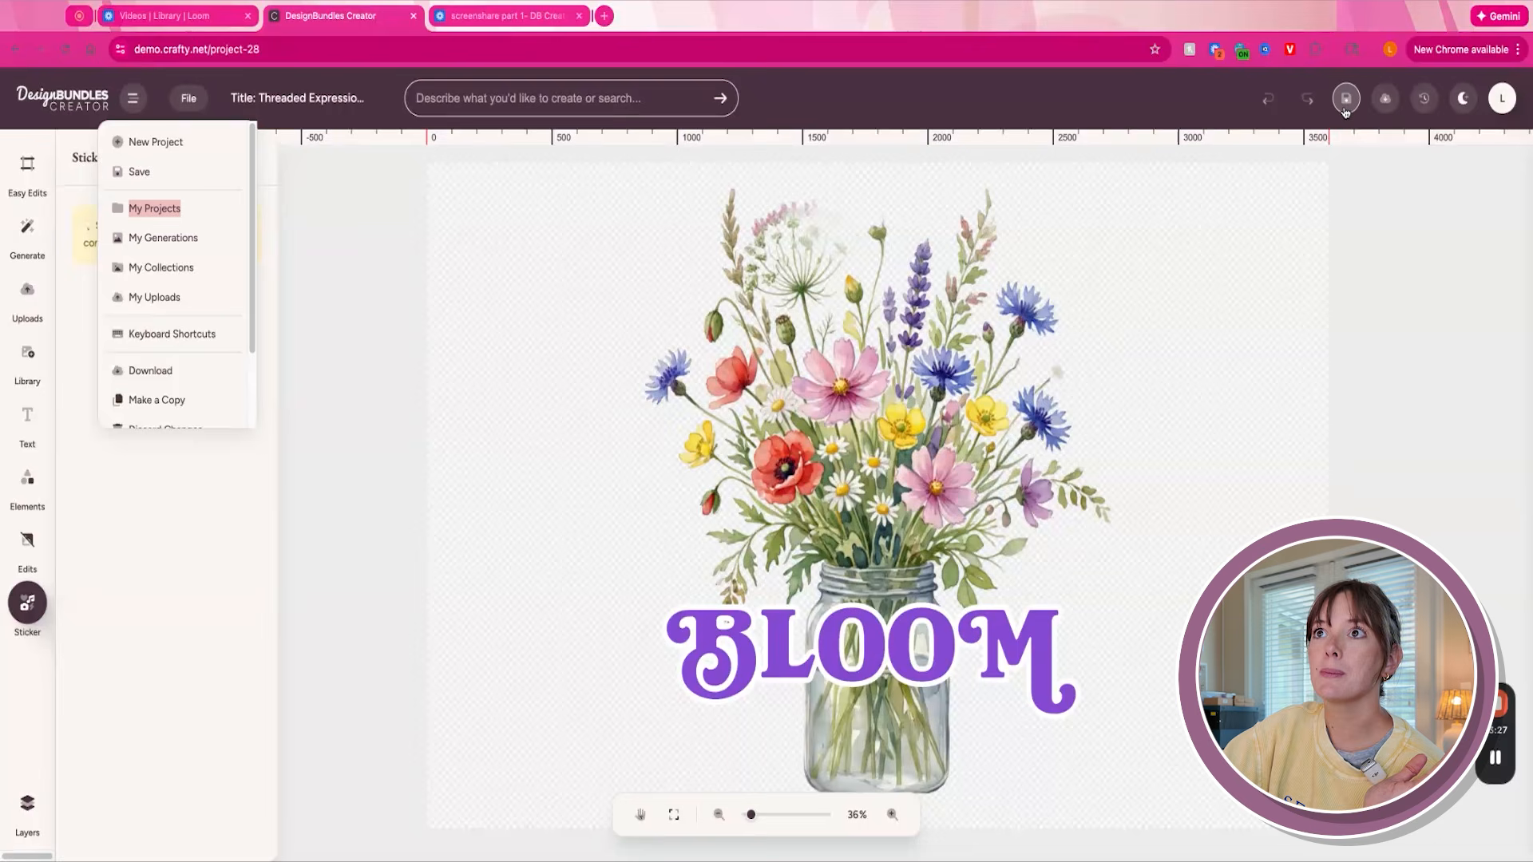
click(146, 140)
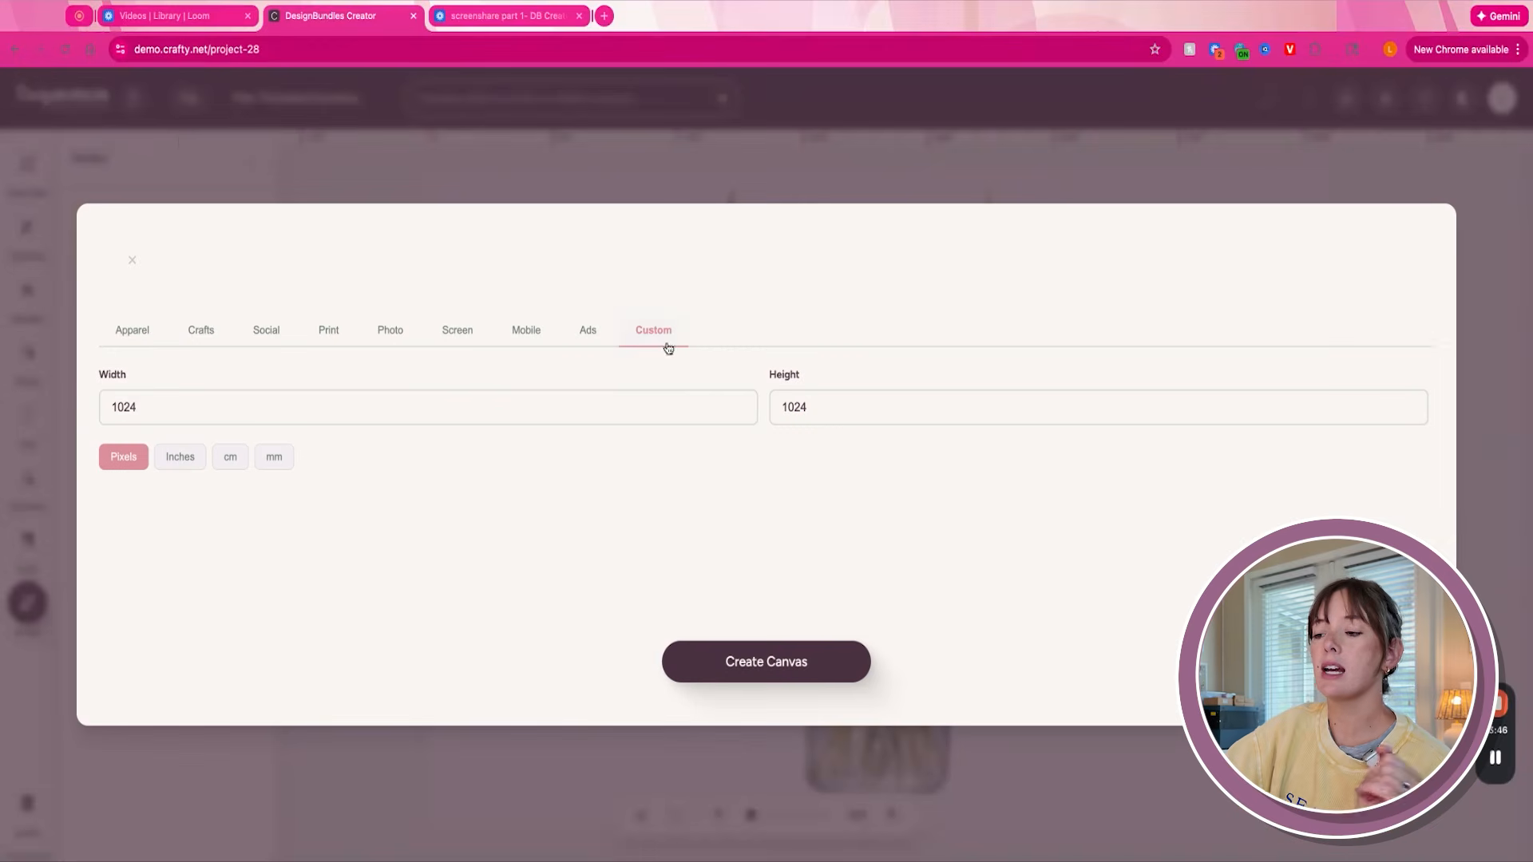
click(193, 419)
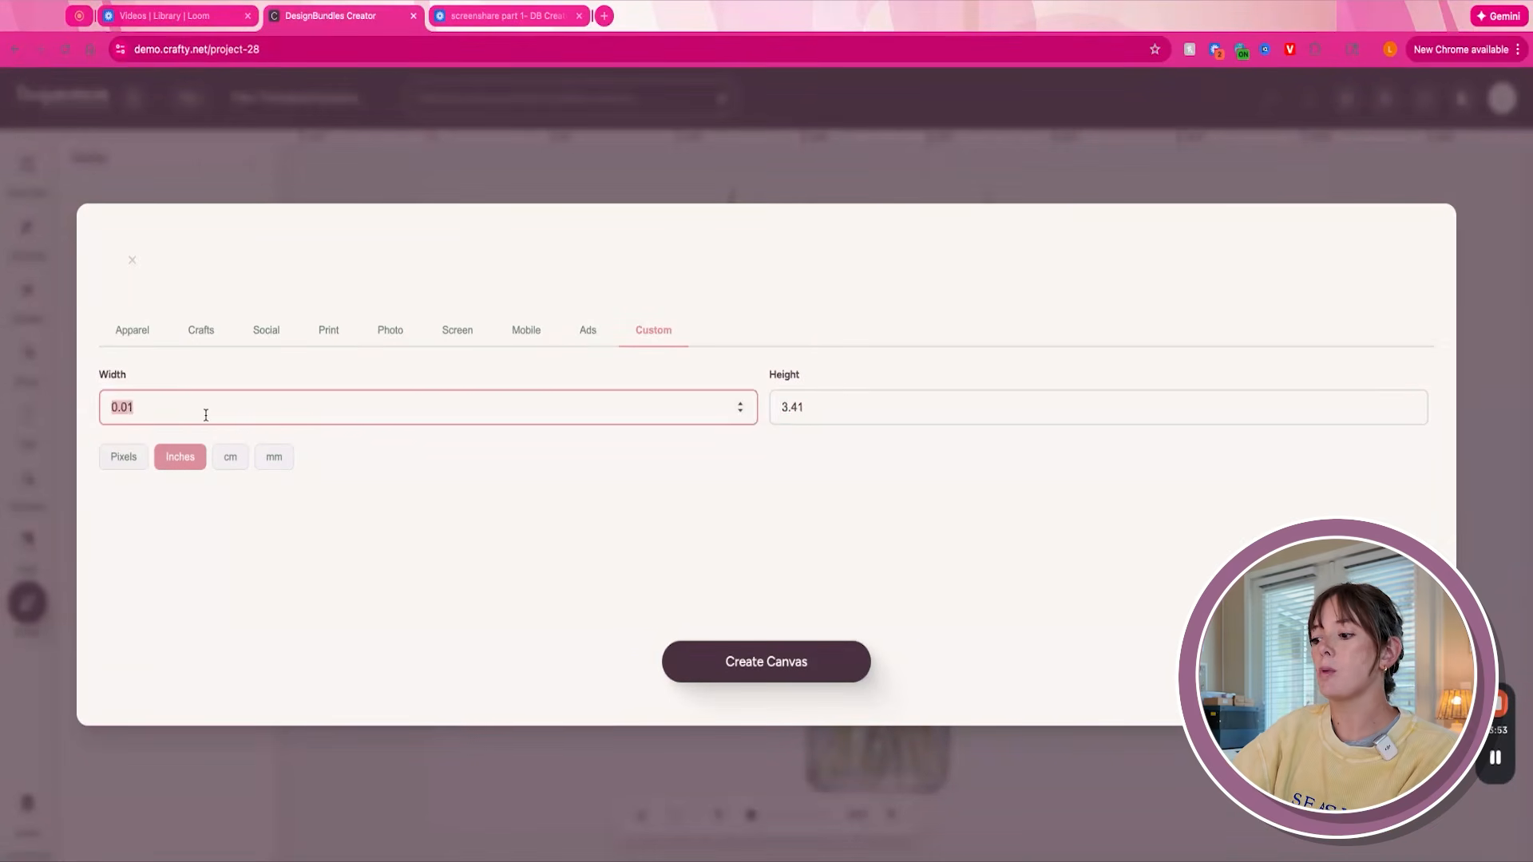
text(4)
key(Tab)
text(4)
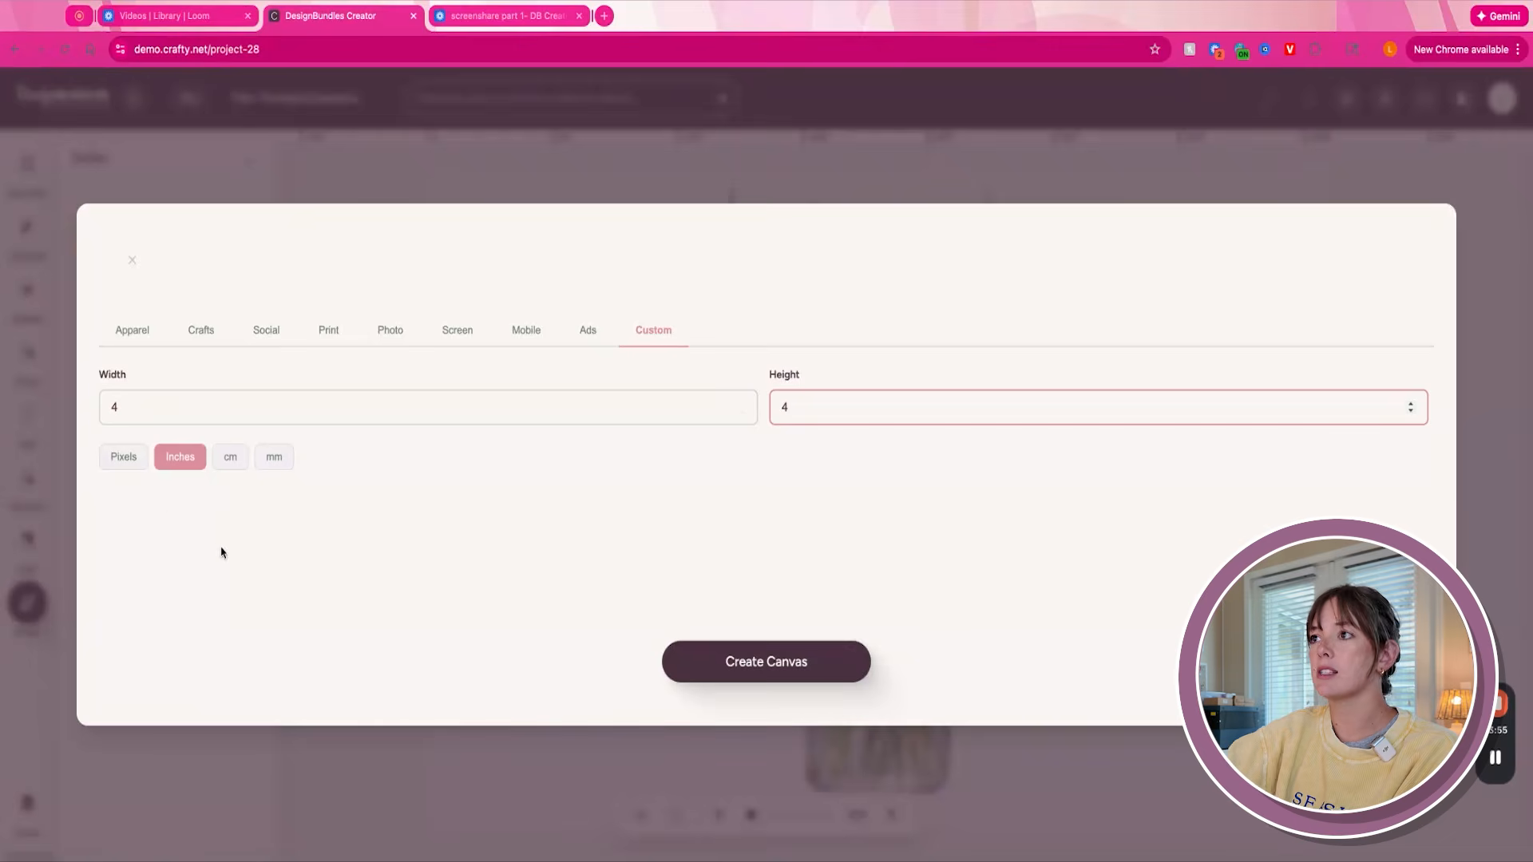
click(773, 677)
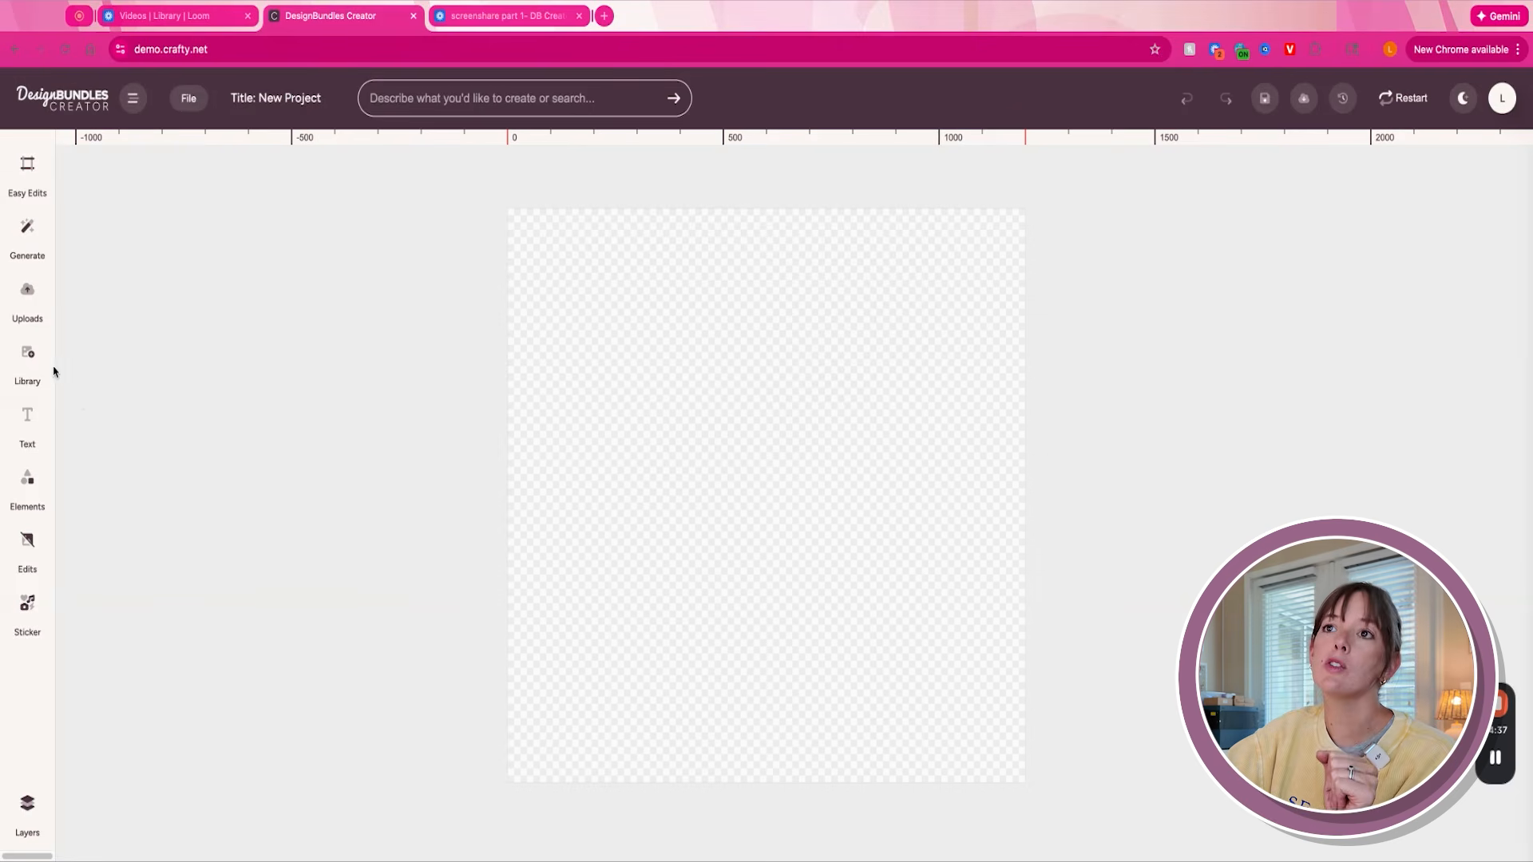
- Add the sitting pug clip art from the library to the canvas and scale it down to leave a margin around it
click(33, 360)
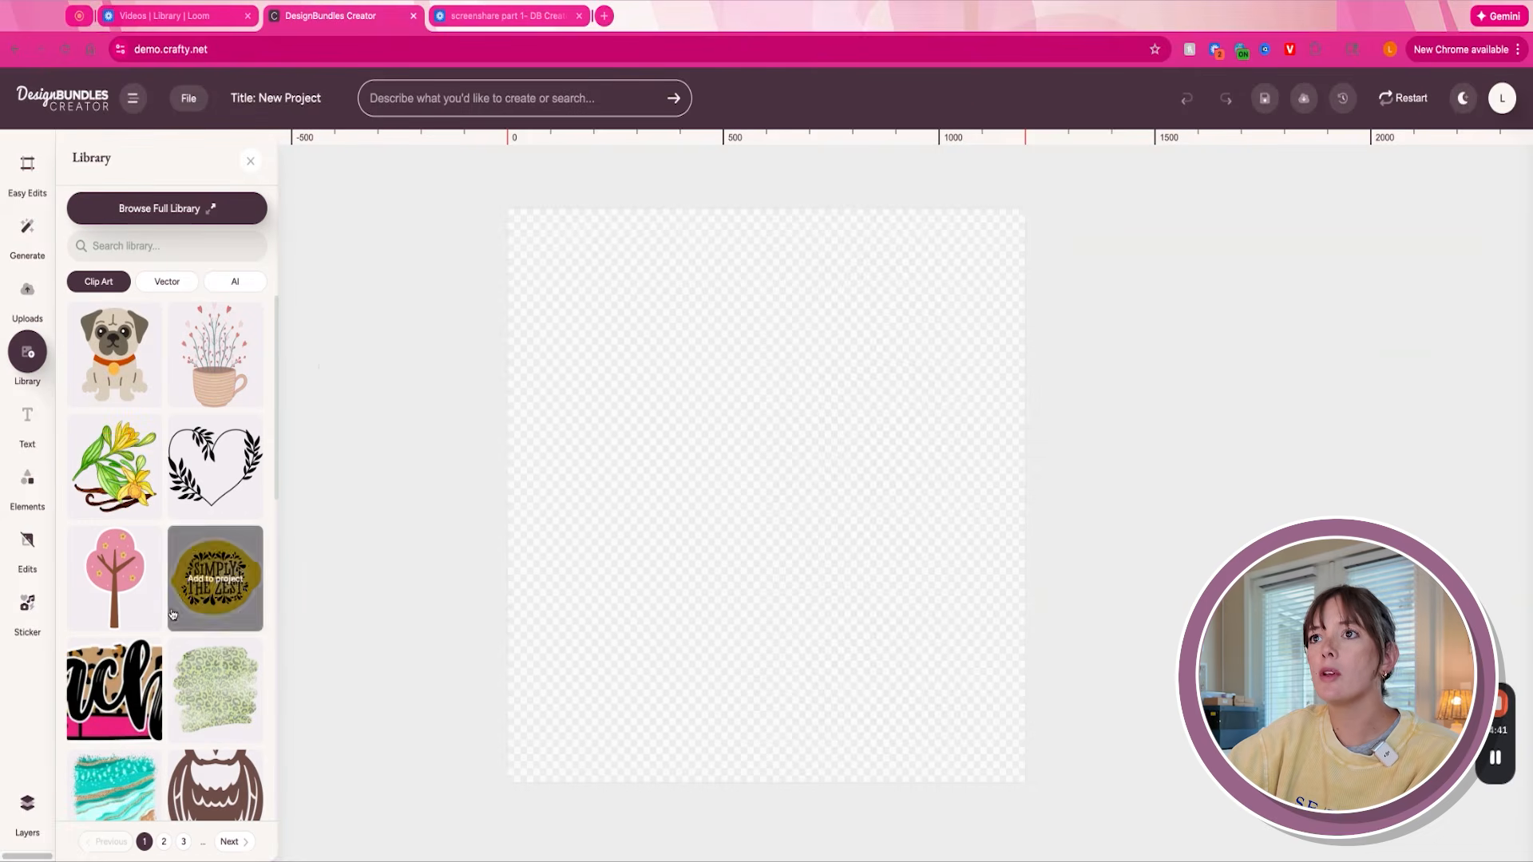
click(114, 353)
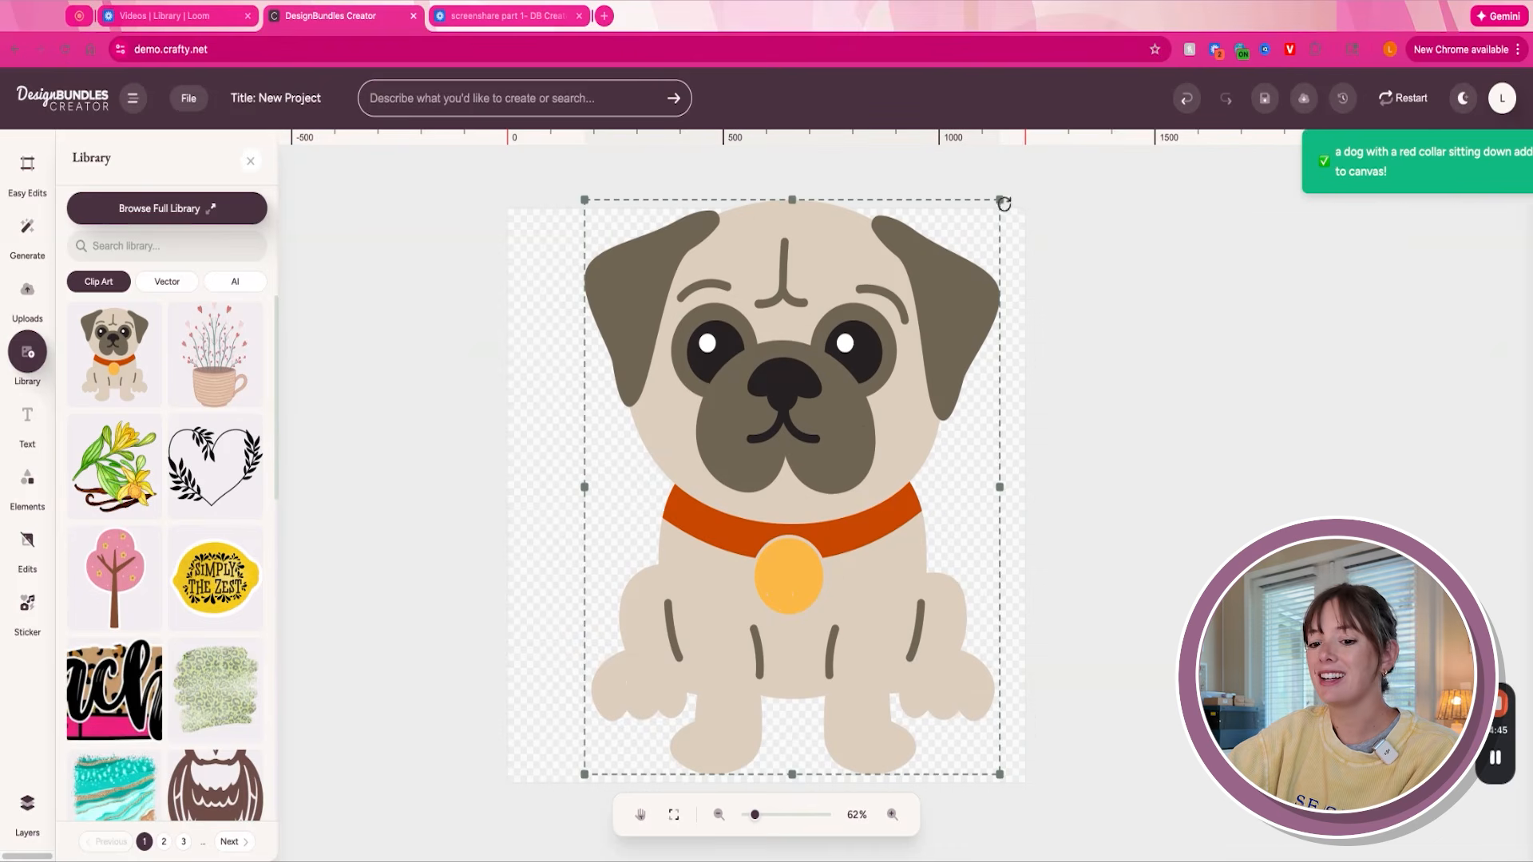
drag(1000, 200, 922, 285)
click(927, 288)
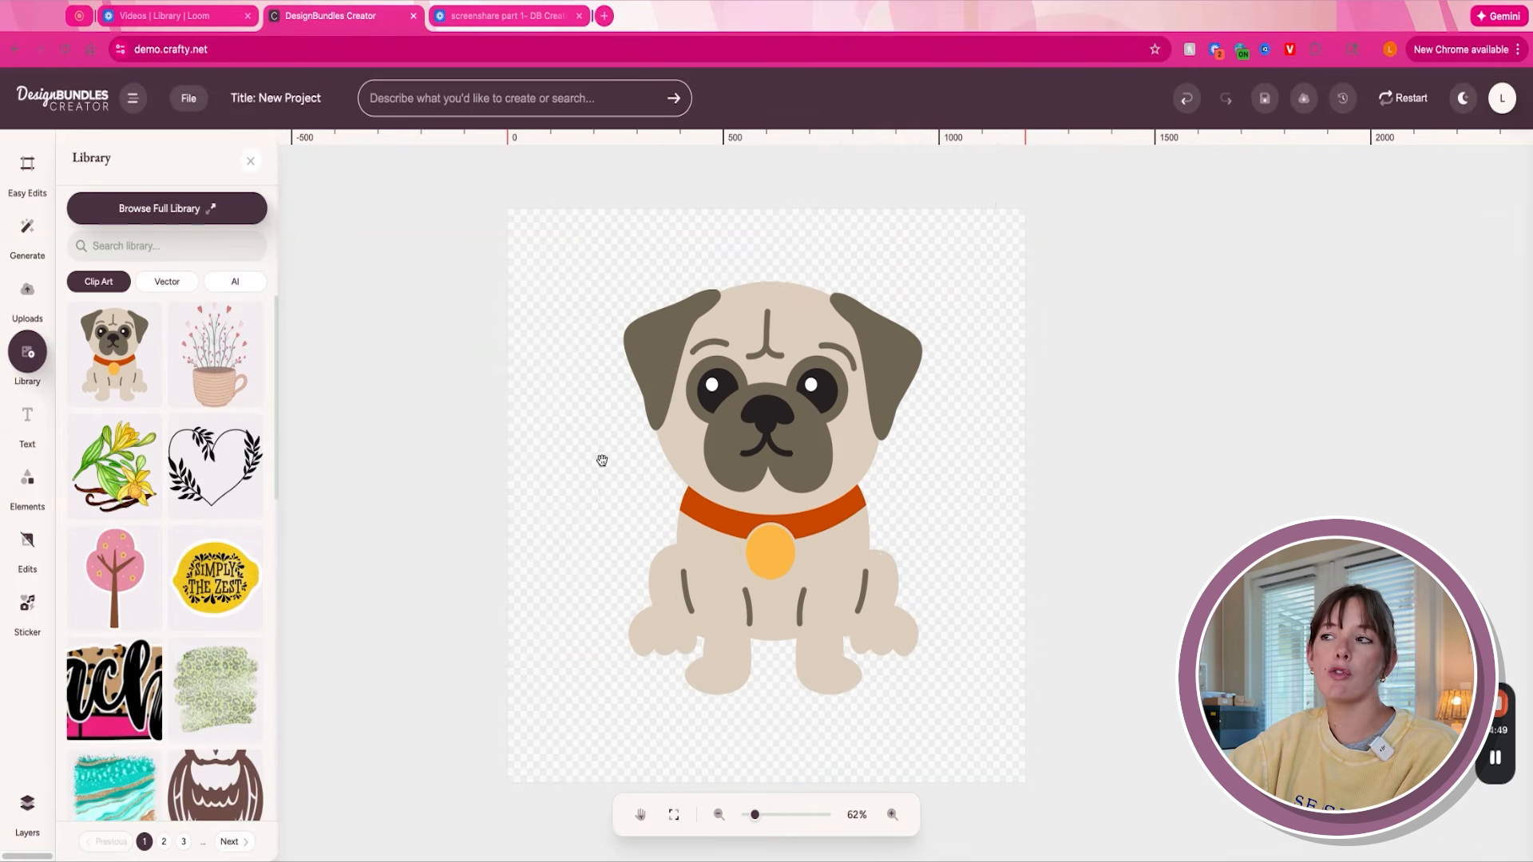
- Give the pug a medium-weight sticker stroke after testing thicker weights, and try purple and green as its colour
click(850, 431)
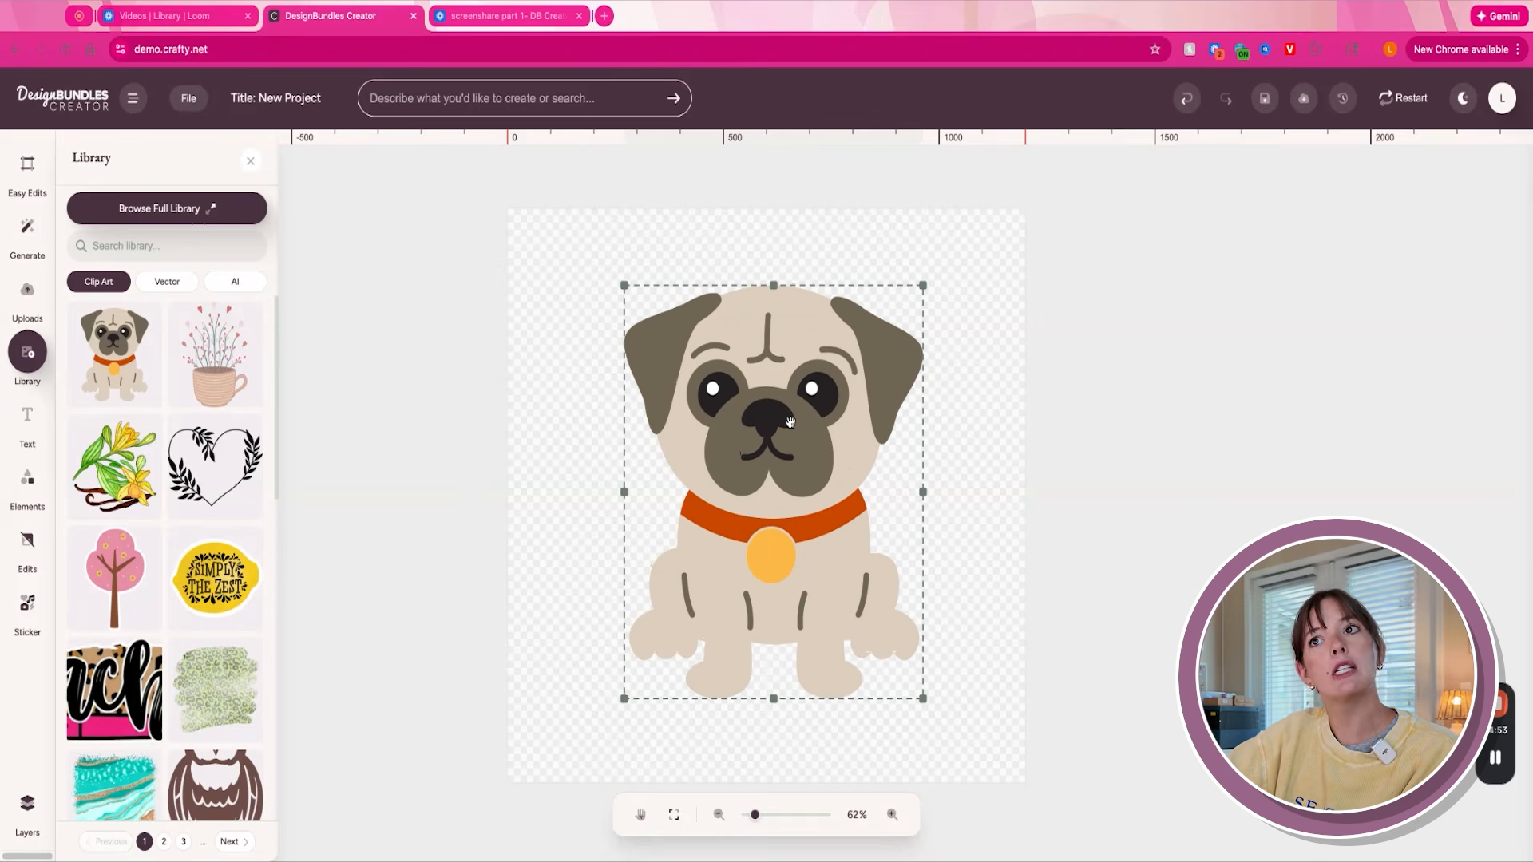
click(27, 605)
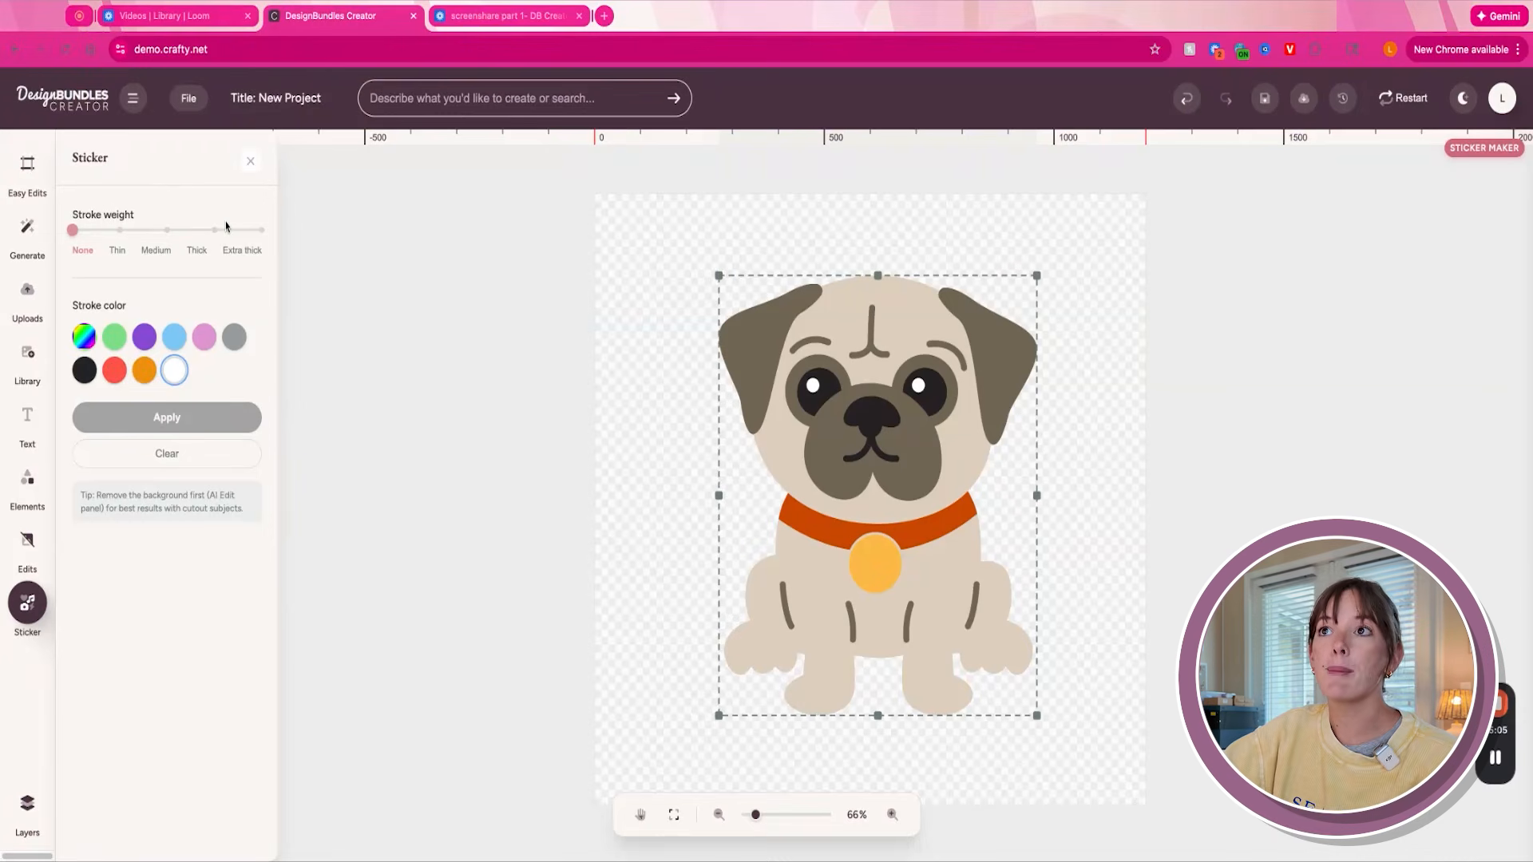
click(168, 235)
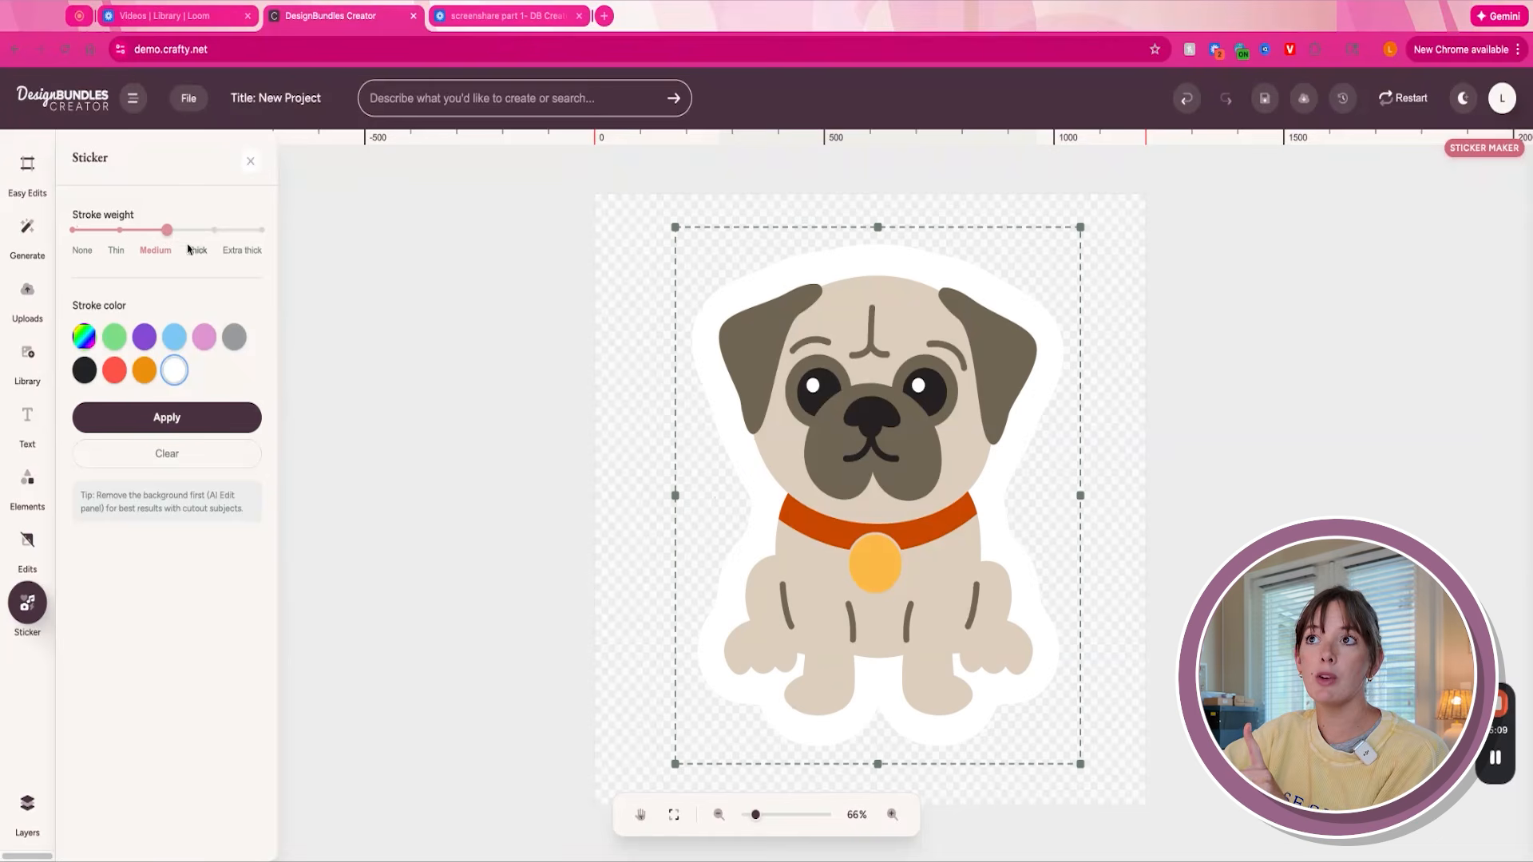
click(214, 231)
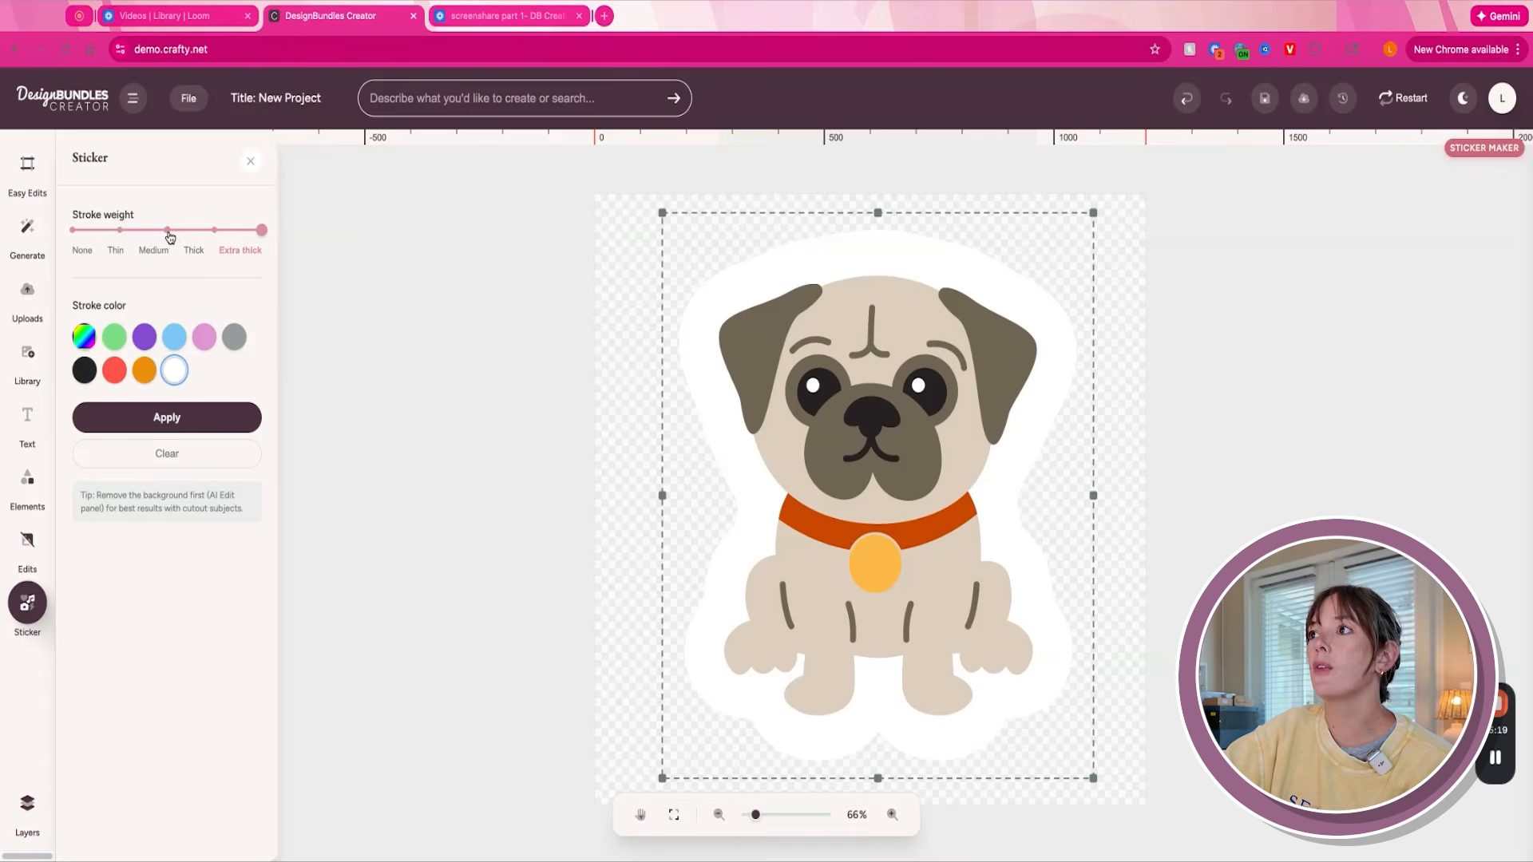
click(166, 230)
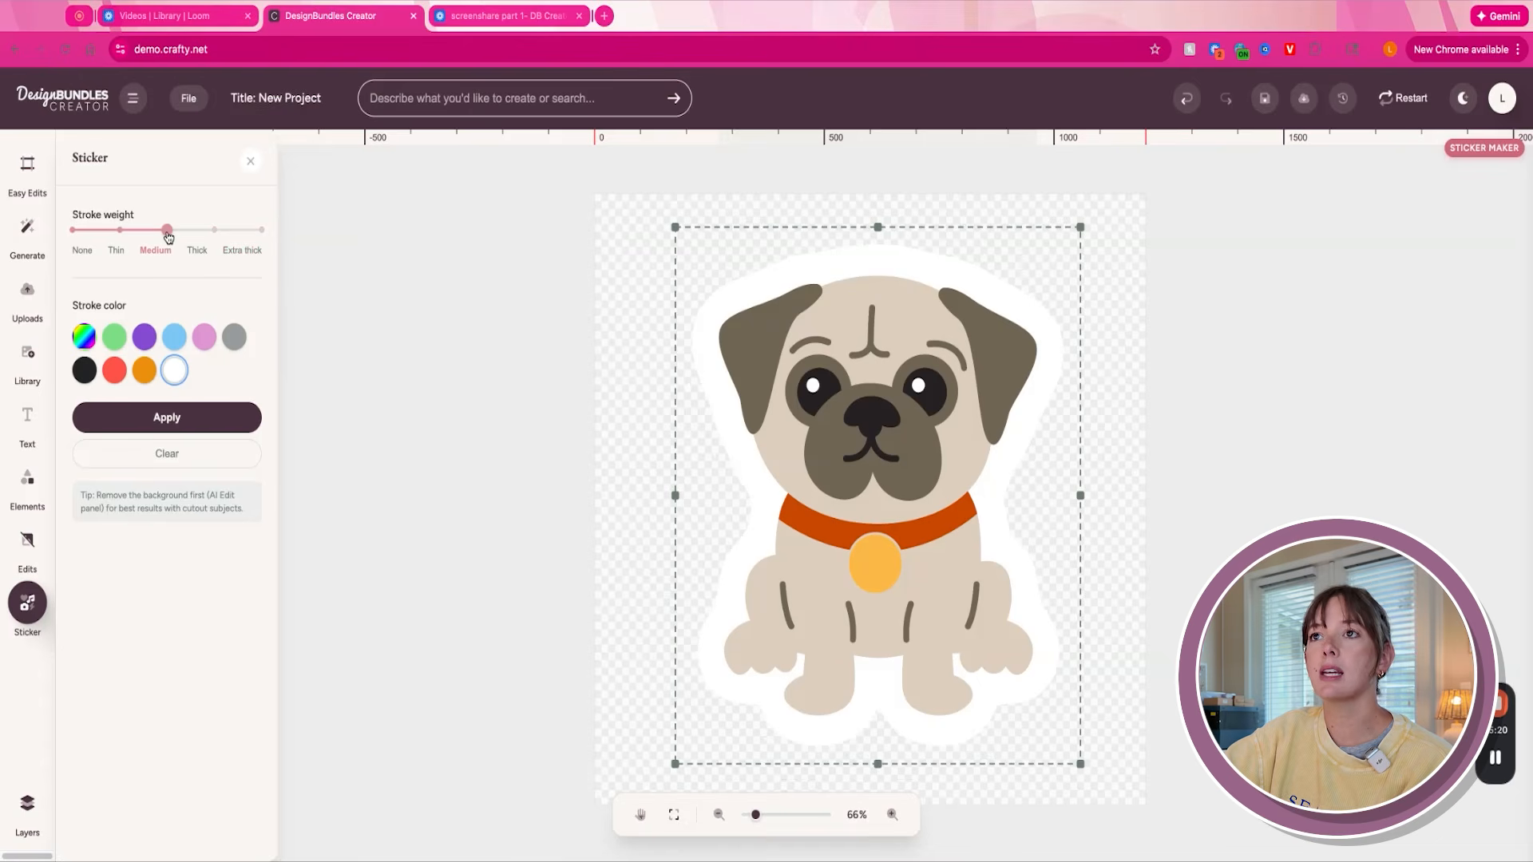
click(134, 337)
click(114, 336)
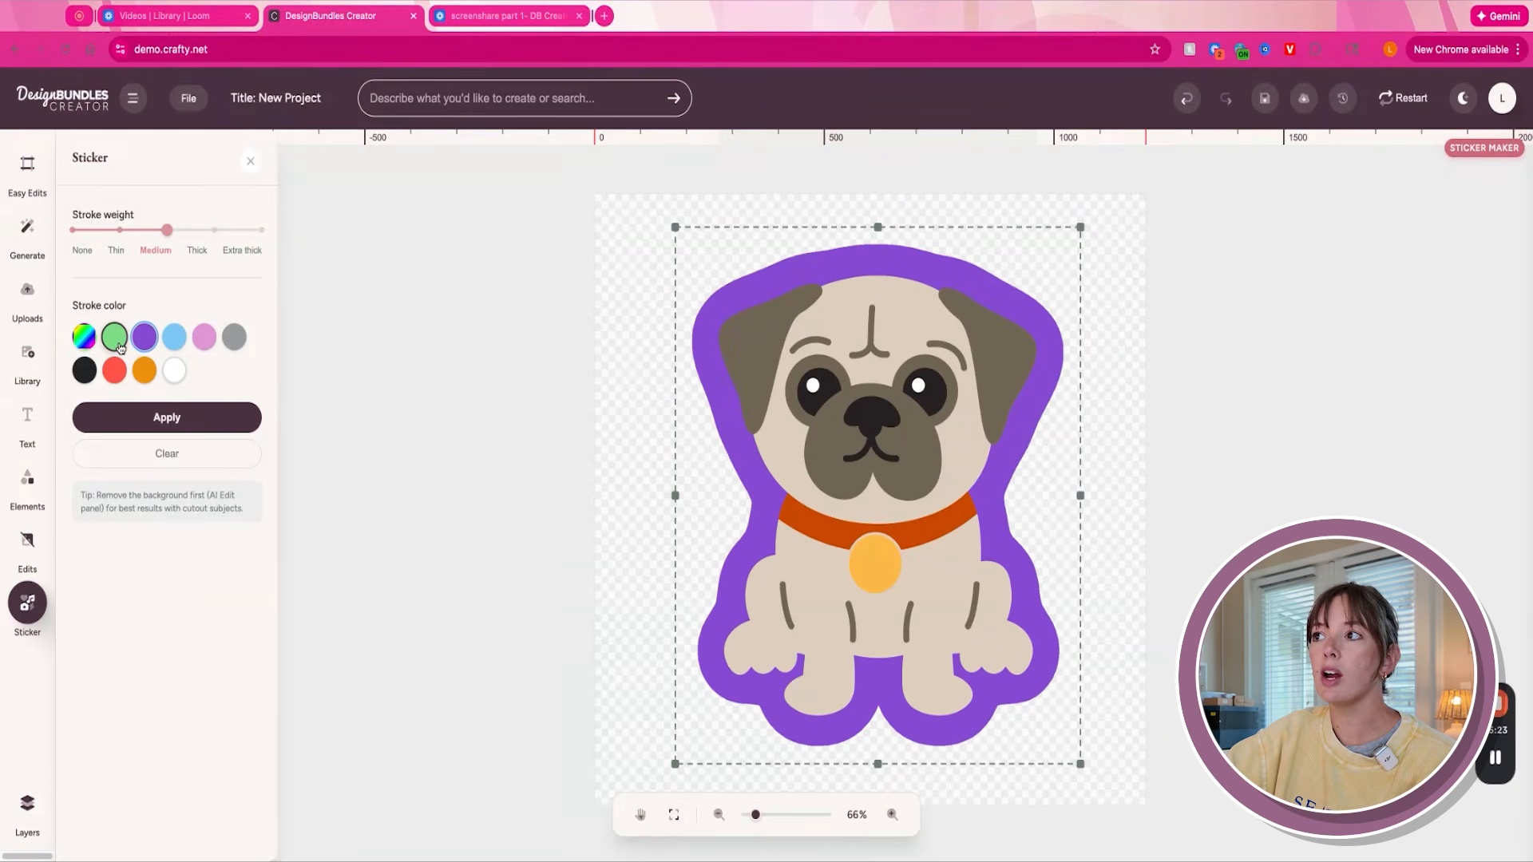